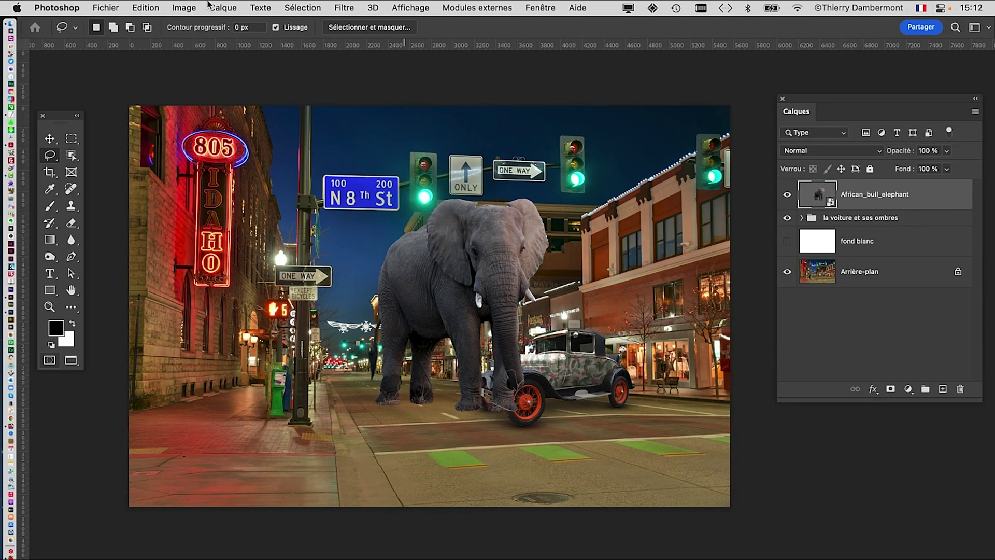
pyautogui.click(219, 7)
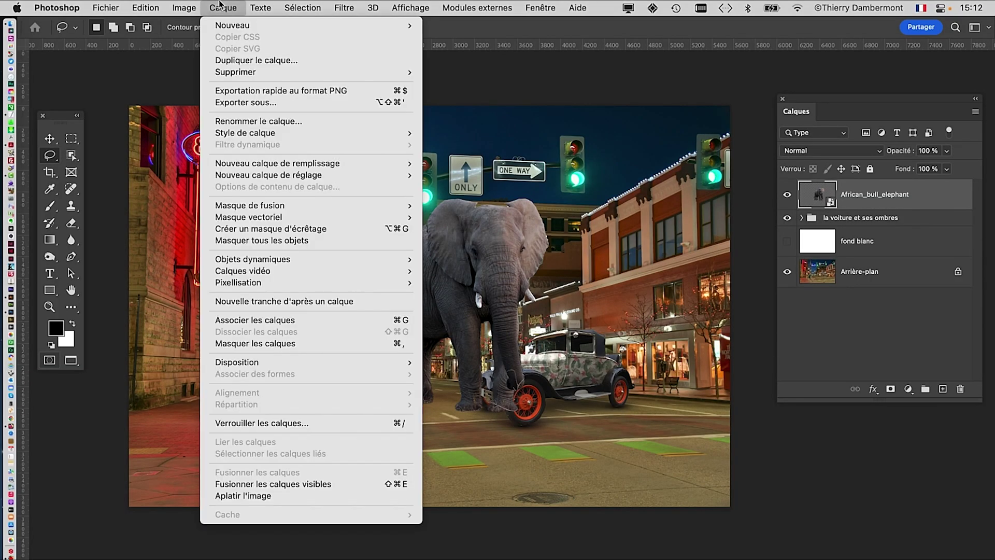
pyautogui.moveTo(290, 259)
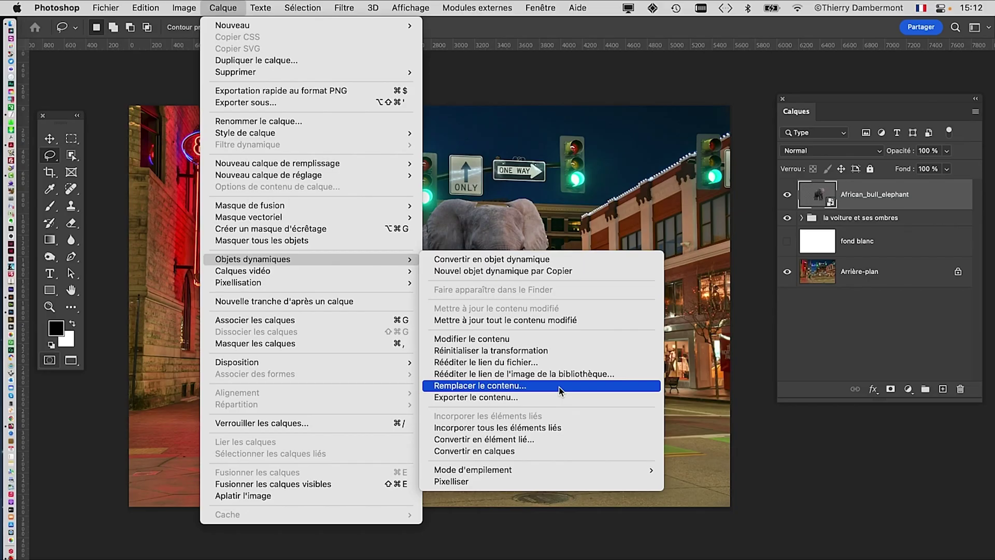
pyautogui.click(559, 390)
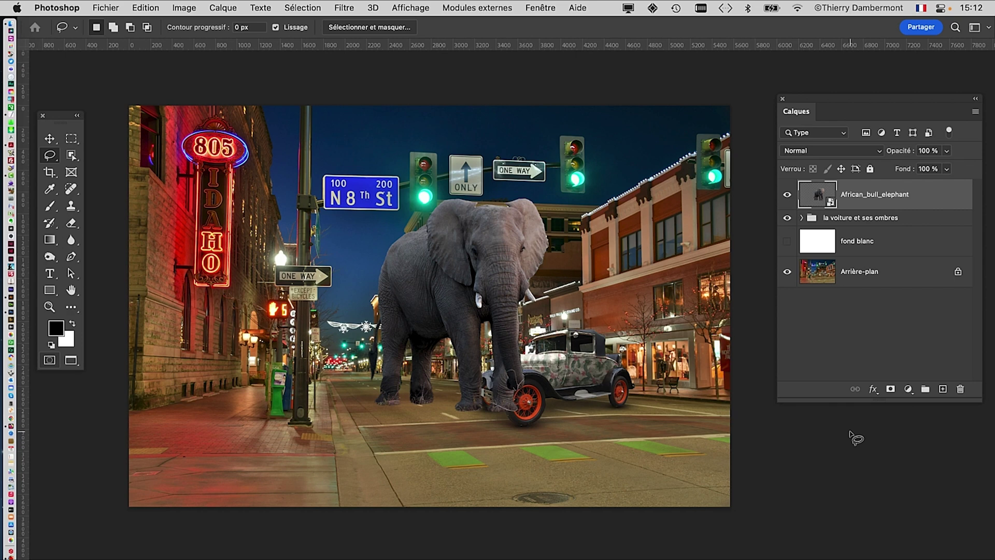
pyautogui.scroll(3, 543, 309)
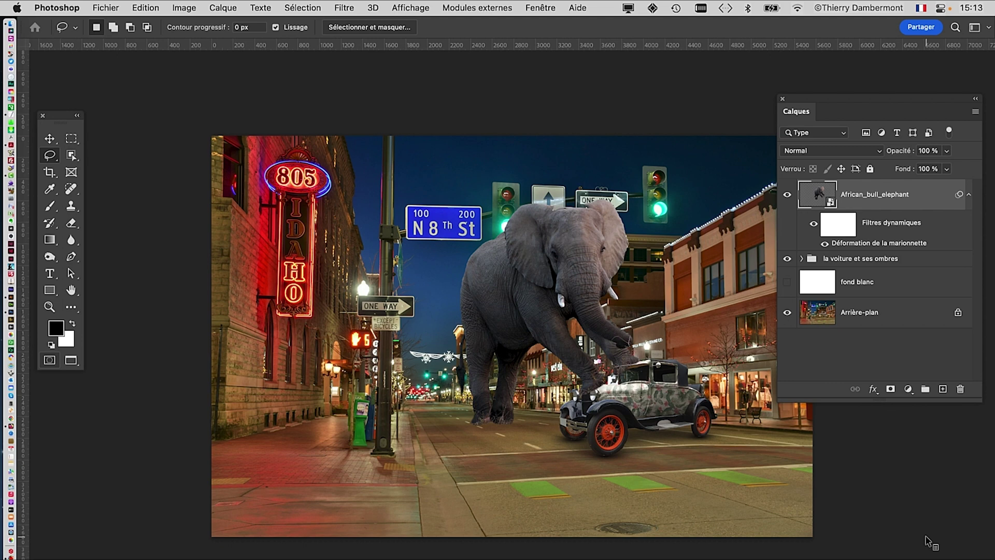
# View the two finished composites with the elephant leaning on the car, then close both documents.
pyautogui.hotkey('ctrl', 'Tab')
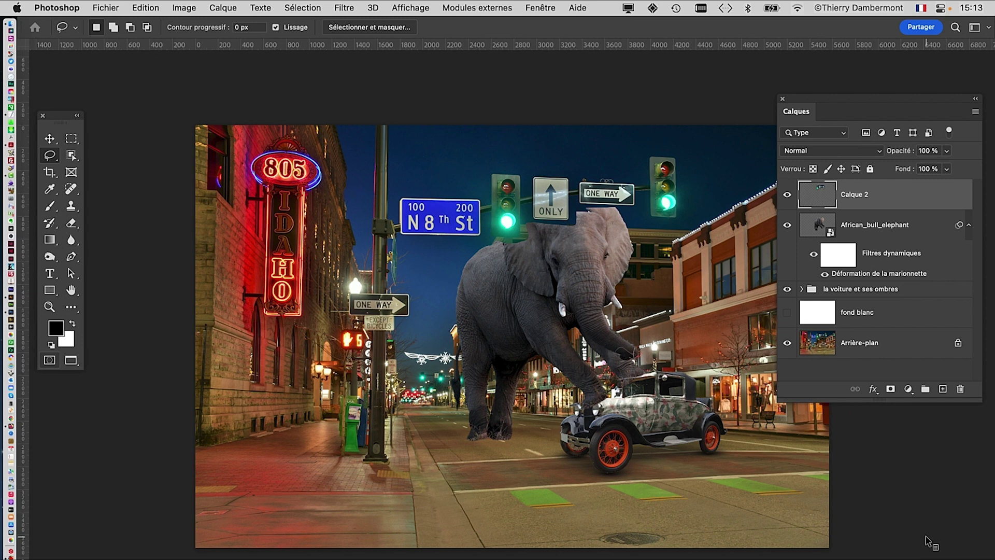
pyautogui.press('super+w')
pyautogui.press('super+w')
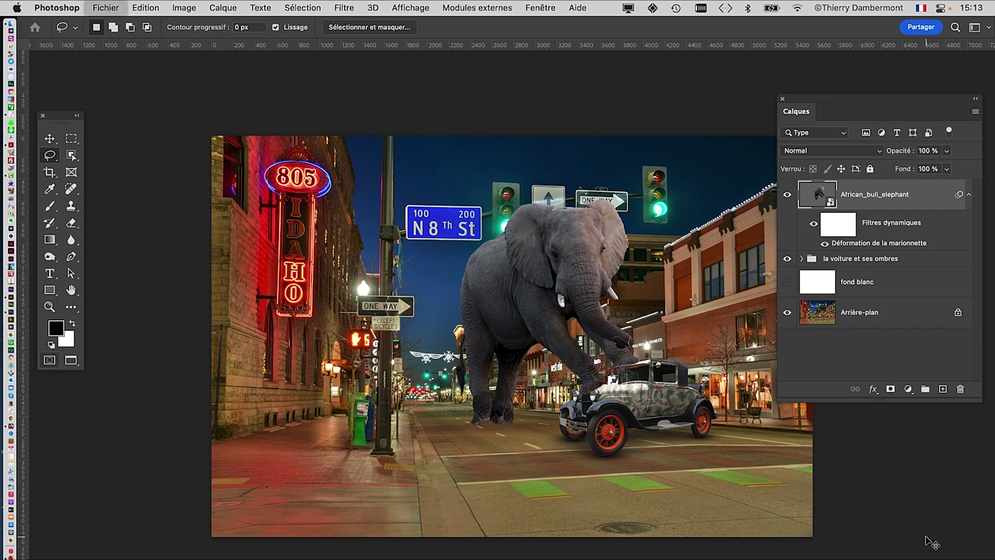
# Start Puppet Warp on the African_bull_elephant layer and toggle the mesh display off and on, leaving it shown.
pyautogui.scroll(5, 497, 274)
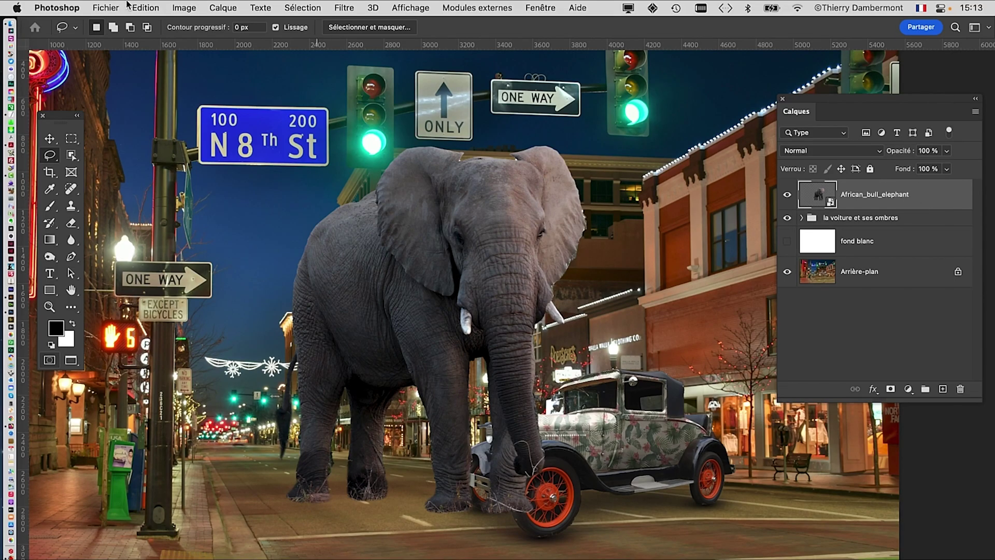
pyautogui.click(146, 7)
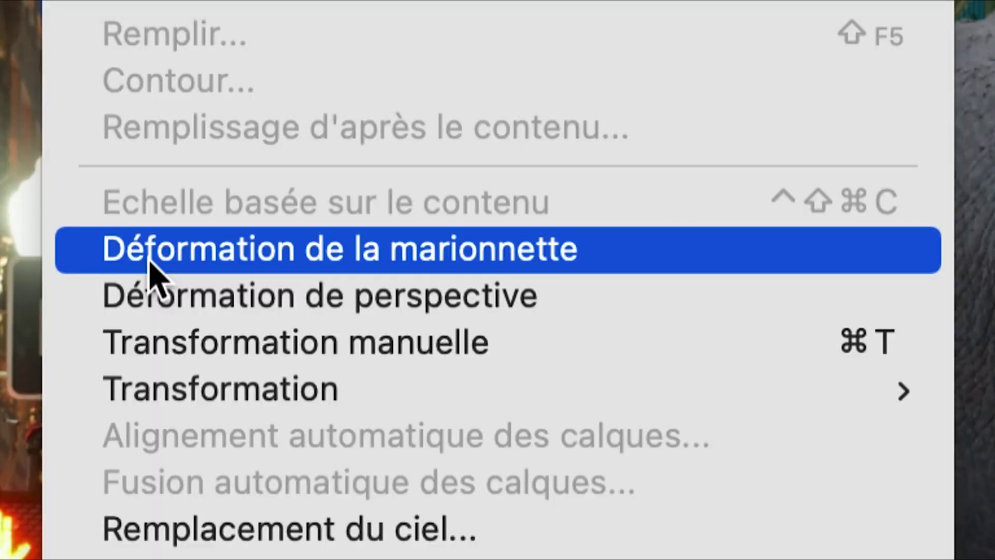
pyautogui.click(150, 270)
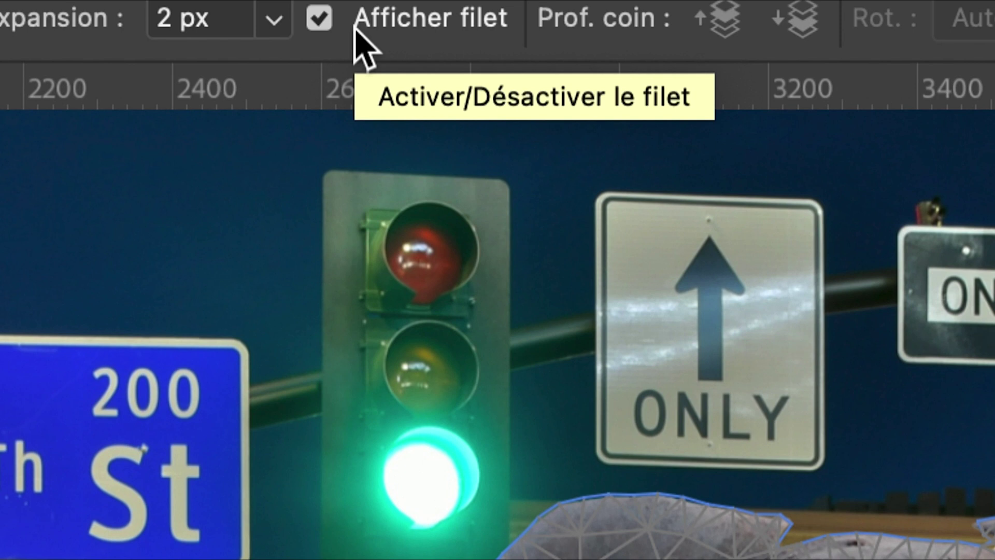
pyautogui.click(355, 29)
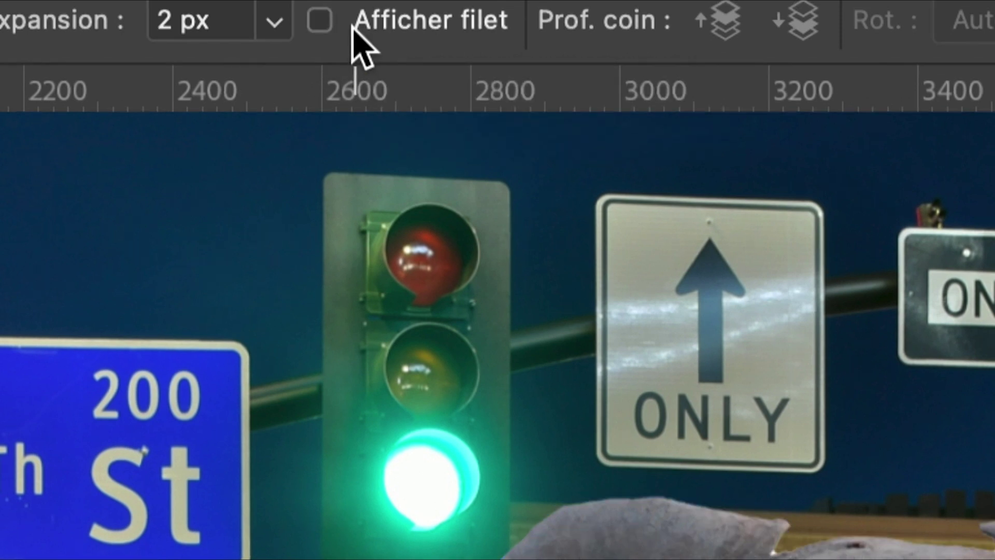
pyautogui.click(354, 27)
pyautogui.click(353, 27)
pyautogui.click(354, 28)
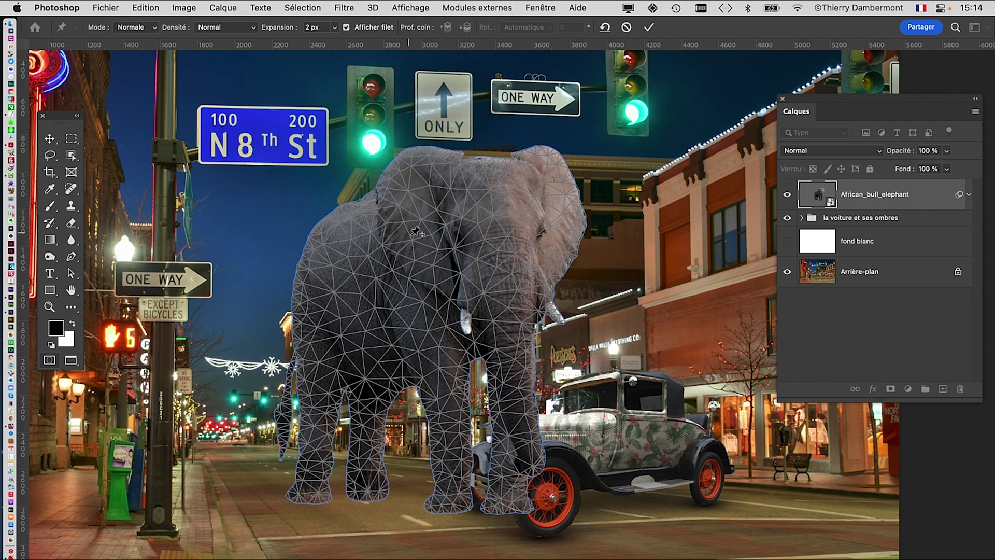
# Try several mesh expansion values around the elephant's outline and set the expansion to 7 px.
pyautogui.scroll(6, 583, 216)
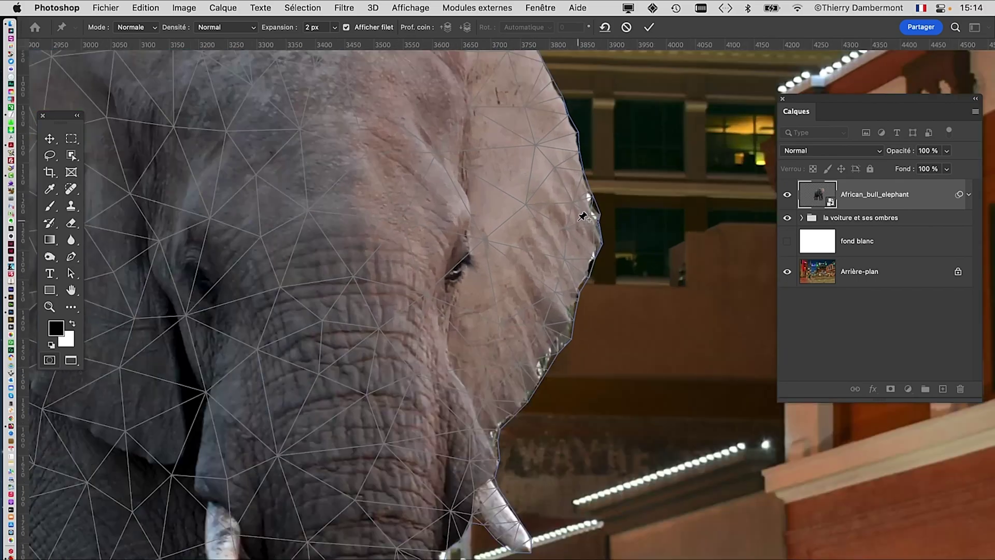
pyautogui.moveTo(544, 239); pyautogui.dragTo(459, 99)
pyautogui.moveTo(404, 358); pyautogui.dragTo(520, 75)
pyautogui.moveTo(466, 217); pyautogui.dragTo(699, 482)
pyautogui.moveTo(312, 86); pyautogui.dragTo(628, 252)
pyautogui.moveTo(547, 253); pyautogui.dragTo(524, 363)
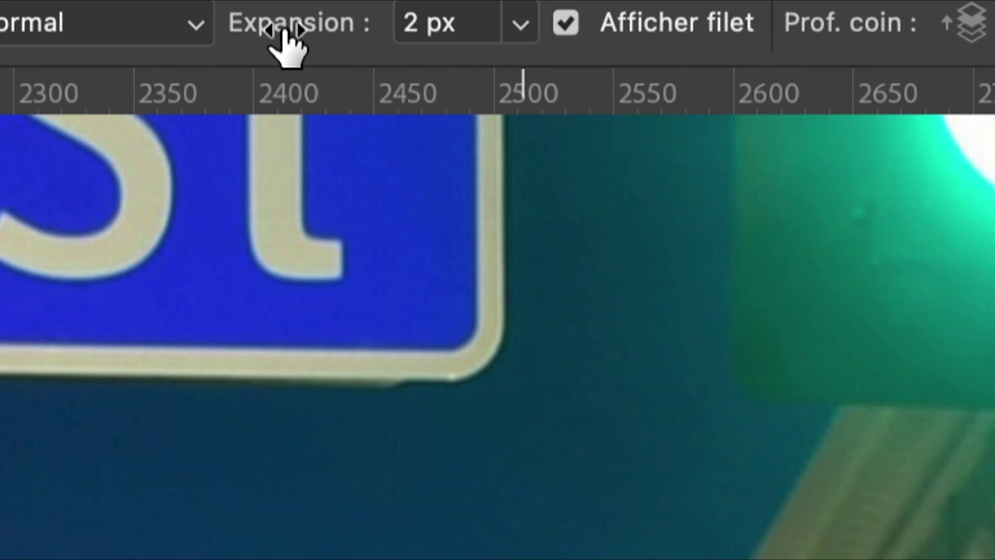
pyautogui.moveTo(286, 32)
pyautogui.mouseDown()
pyautogui.moveTo(317, 32)
pyautogui.moveTo(284, 32)
pyautogui.mouseUp()
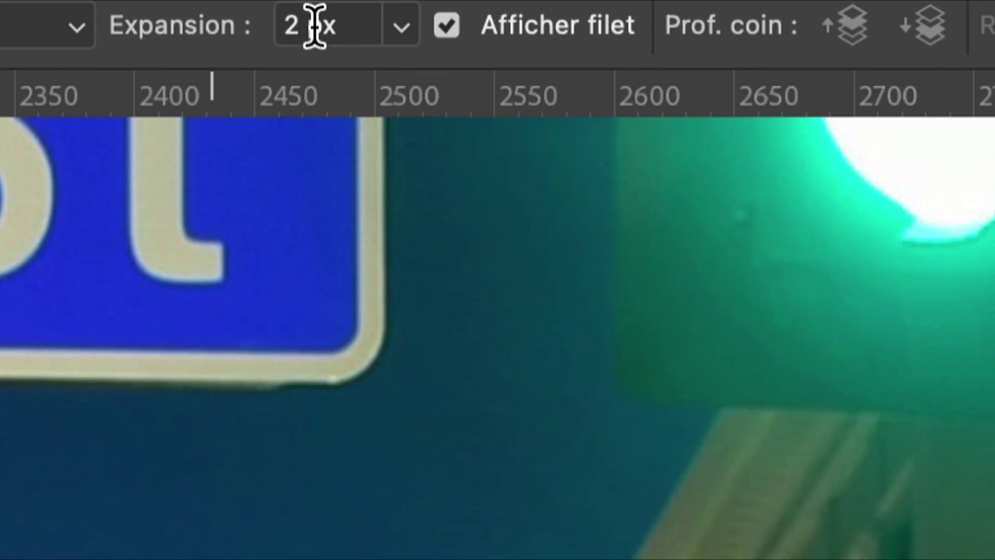
pyautogui.click(340, 23)
pyautogui.scroll(11, 320, 27)
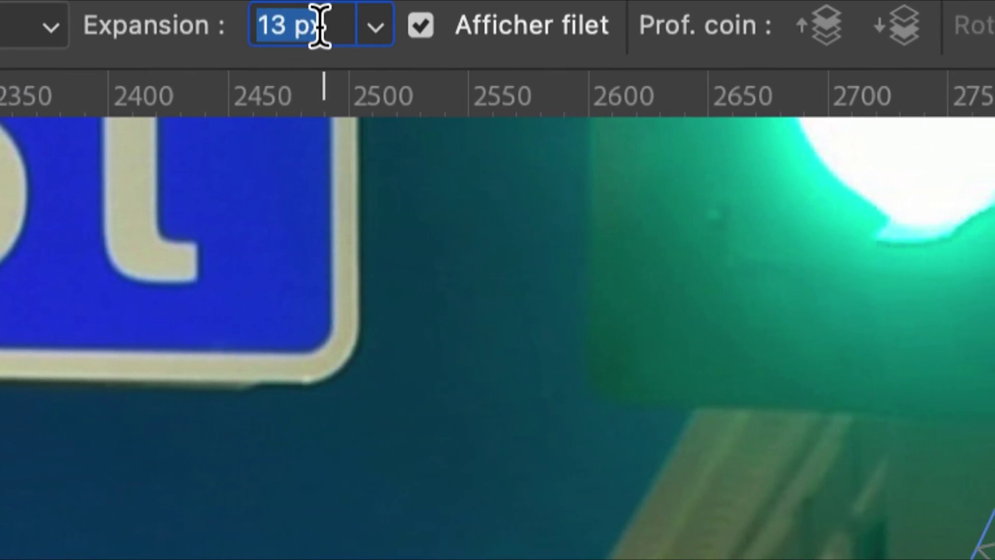
pyautogui.scroll(-6, 320, 27)
pyautogui.scroll(9, 321, 27)
pyautogui.scroll(-16, 317, 25)
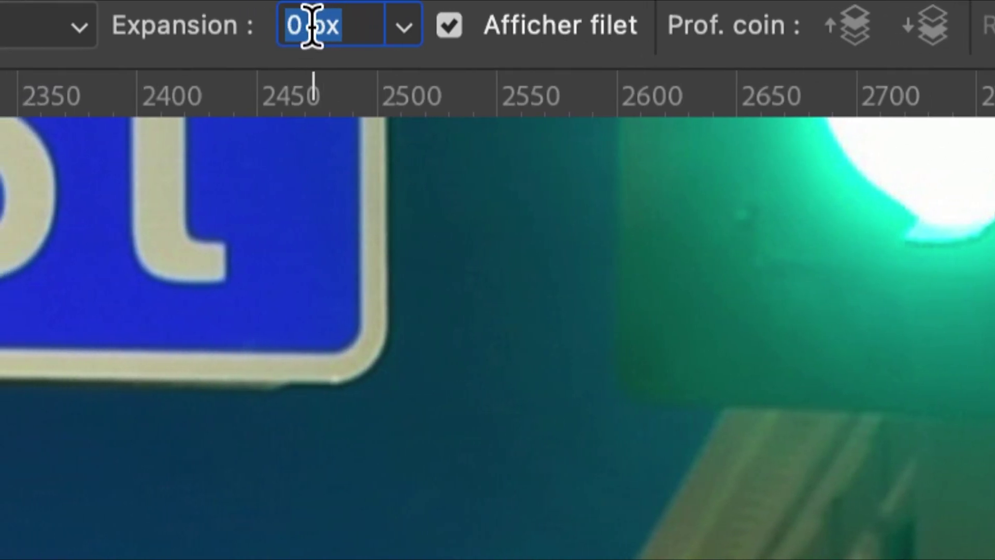
pyautogui.scroll(-1, 317, 25)
pyautogui.scroll(10, 319, 25)
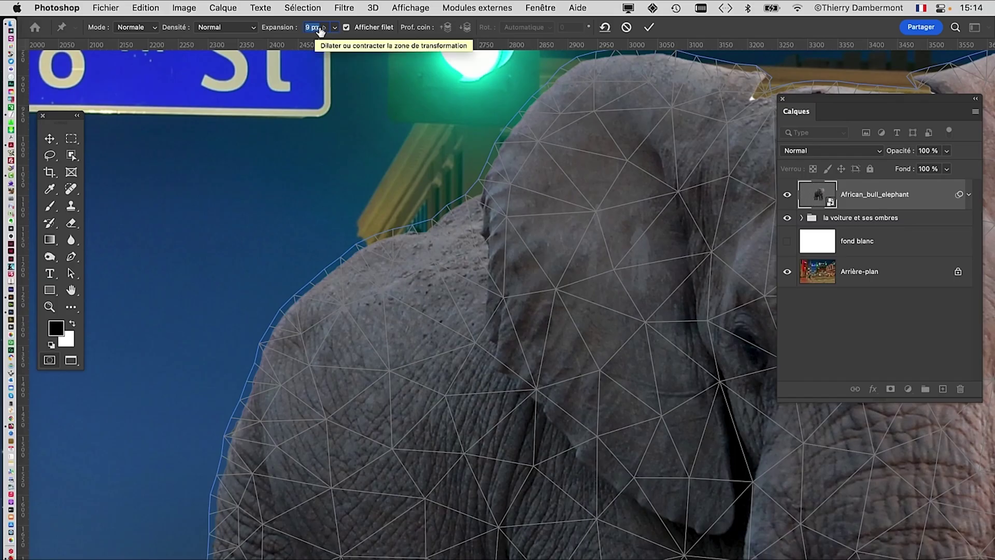
pyautogui.scroll(4, 315, 28)
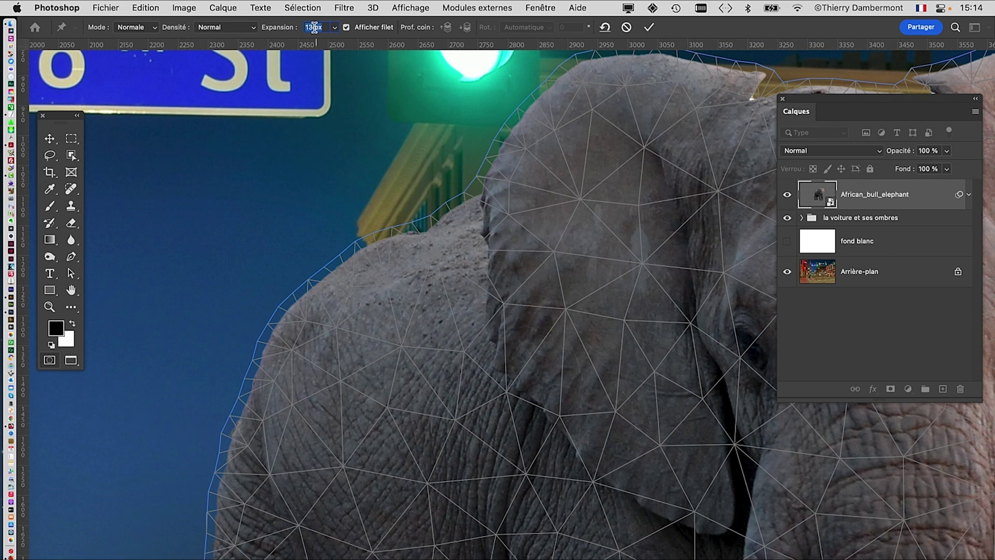
pyautogui.scroll(-4, 313, 27)
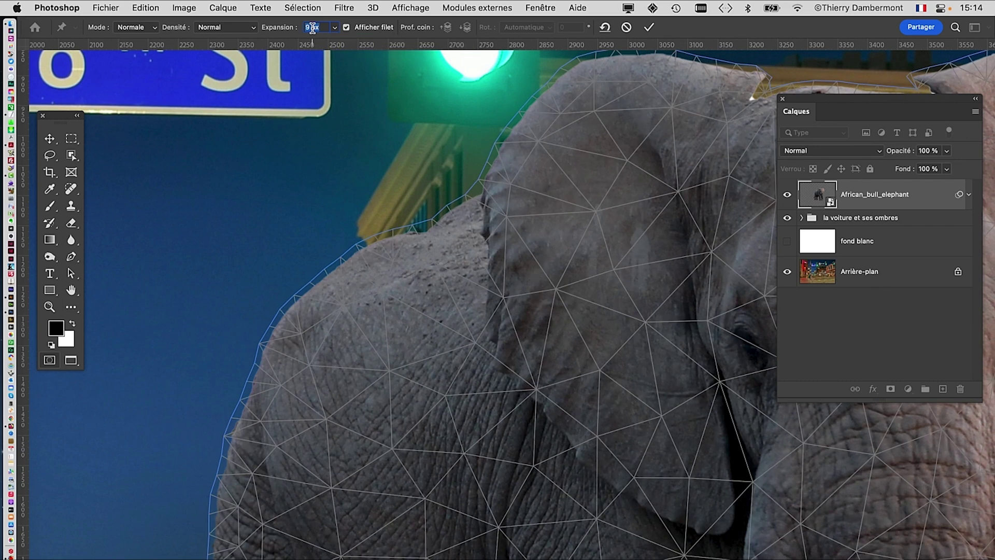
pyautogui.scroll(-2, 313, 28)
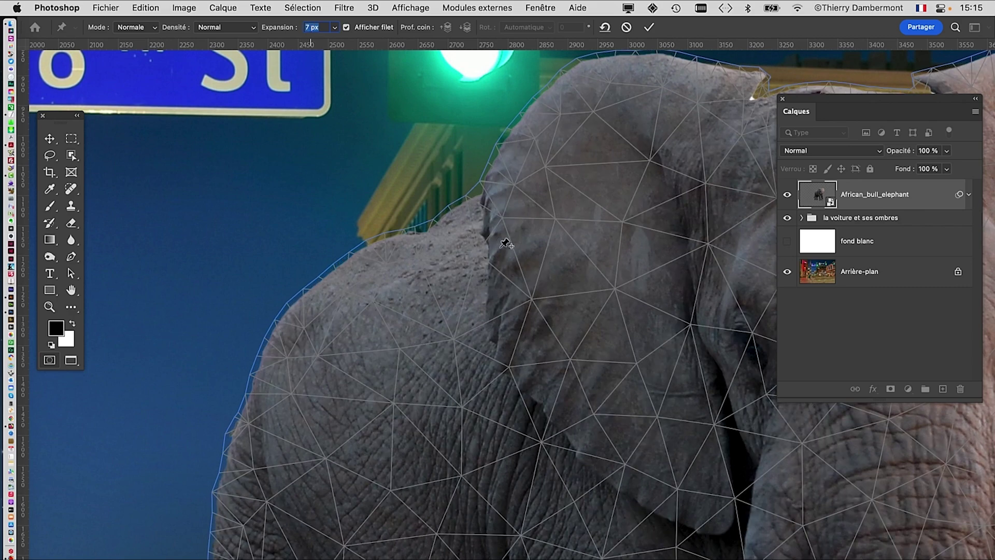
# Place puppet pins on the elephant's four feet.
pyautogui.scroll(-5, 506, 242)
pyautogui.scroll(-3, 506, 241)
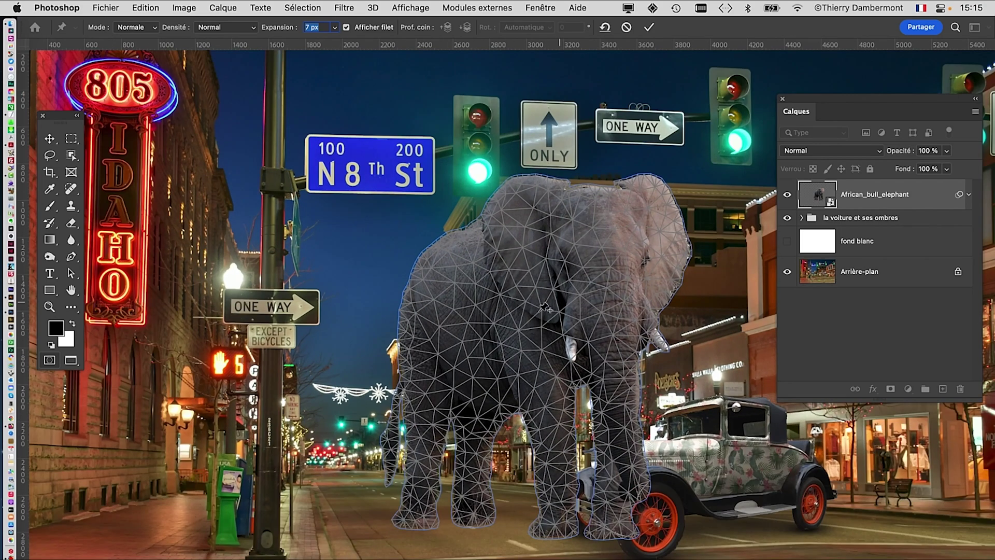
pyautogui.moveTo(470, 332); pyautogui.dragTo(306, 289)
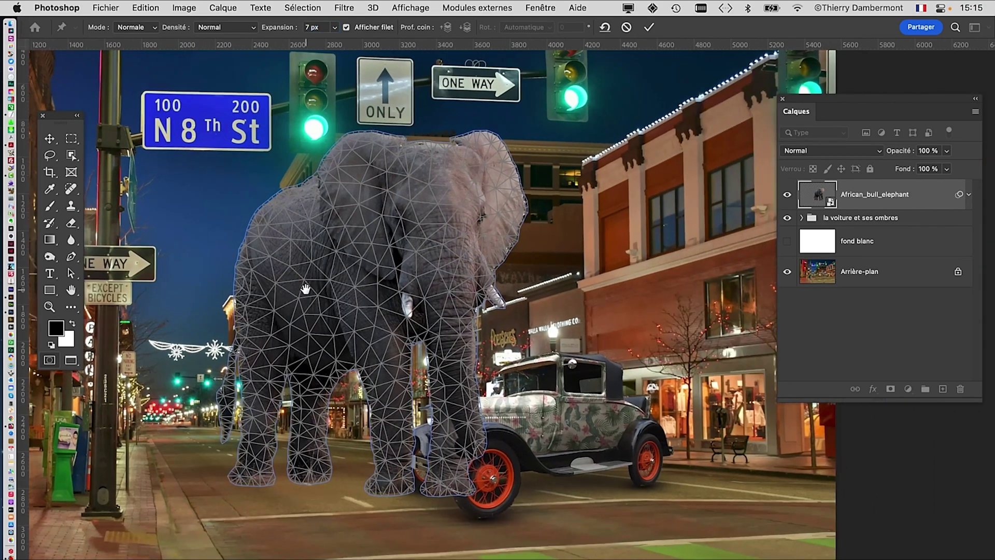
pyautogui.scroll(1, 452, 310)
pyautogui.scroll(3, 454, 310)
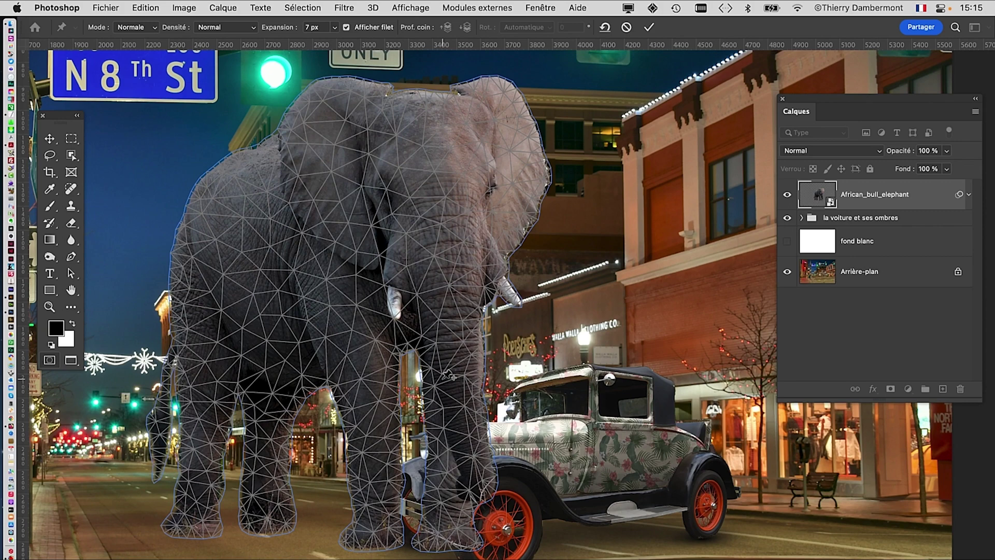
pyautogui.scroll(5, 404, 526)
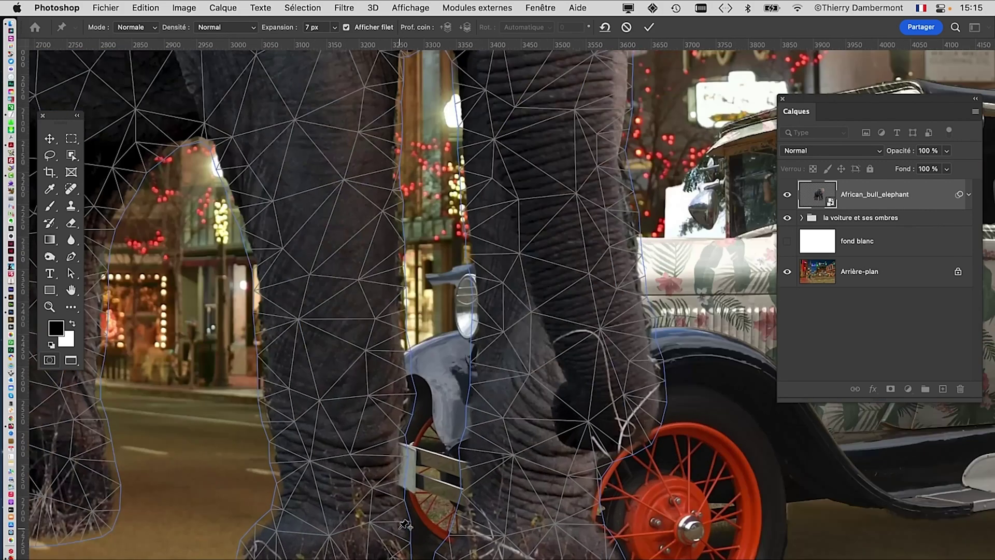
pyautogui.scroll(1, 404, 526)
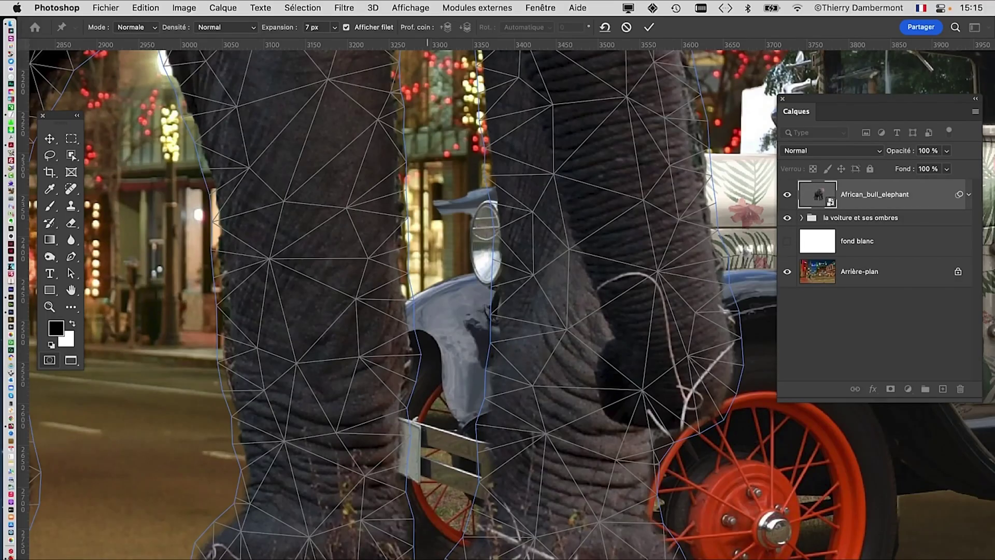
pyautogui.scroll(-5, 428, 283)
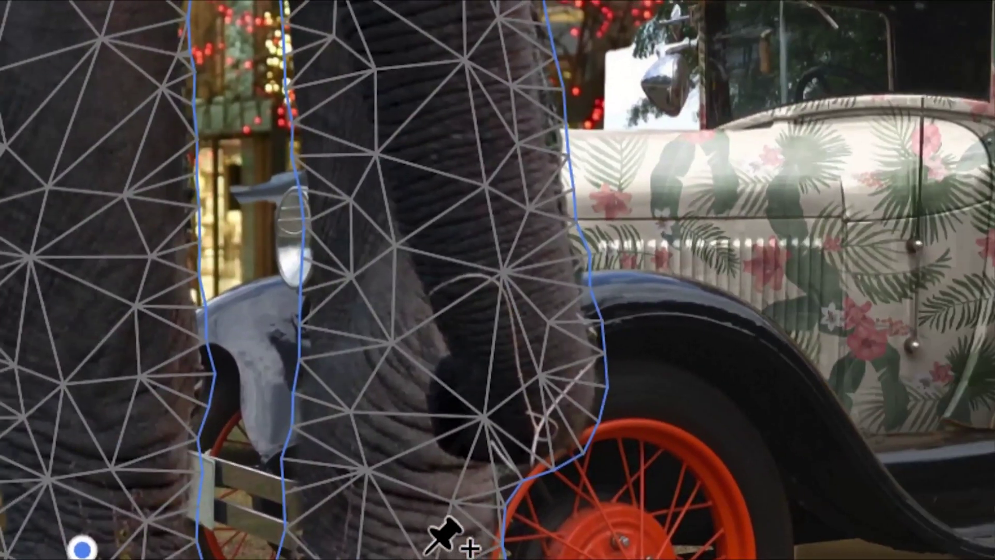
pyautogui.click(567, 538)
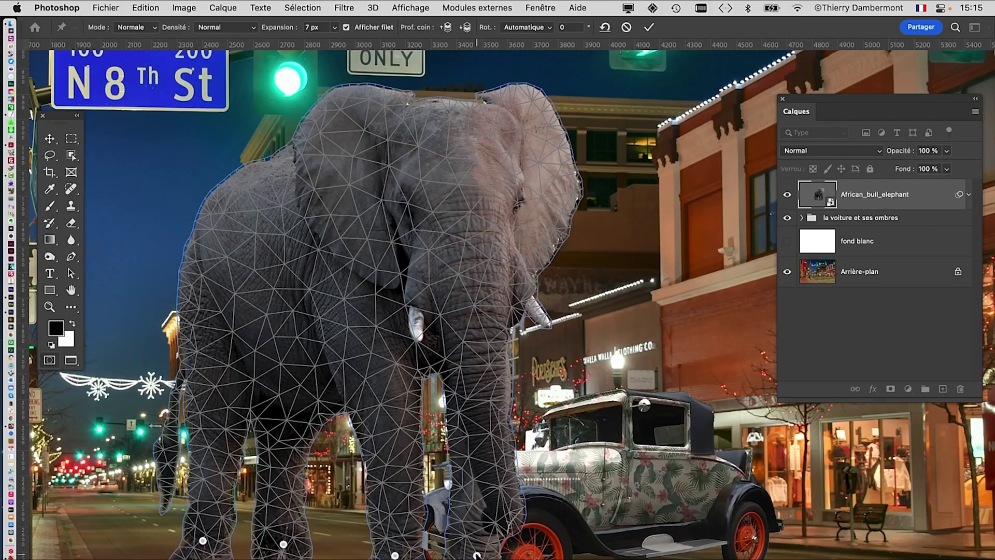
# Raise the two front feet toward the car's front and pull the body toward the car with a new pin below the ear.
pyautogui.moveTo(477, 556); pyautogui.dragTo(531, 458)
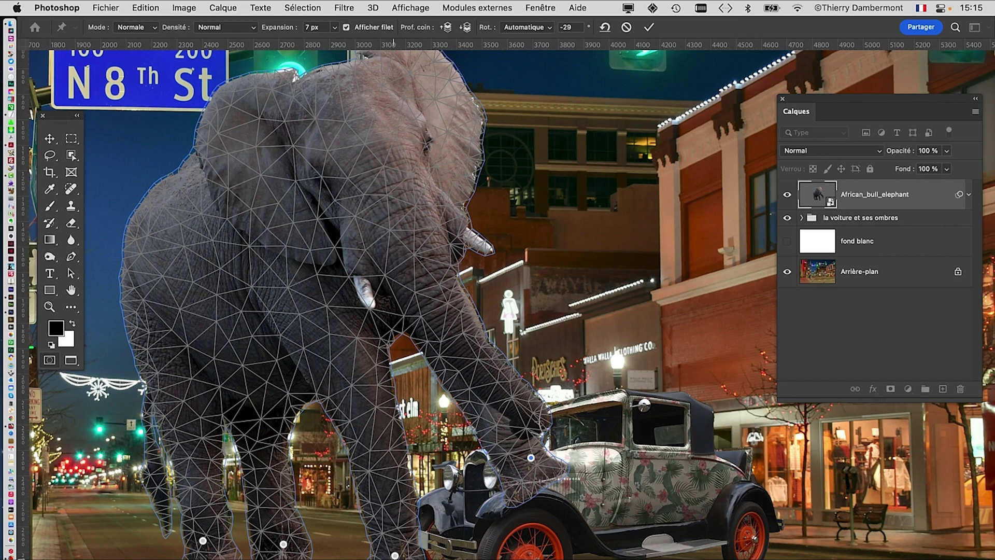
pyautogui.moveTo(395, 555); pyautogui.dragTo(427, 485)
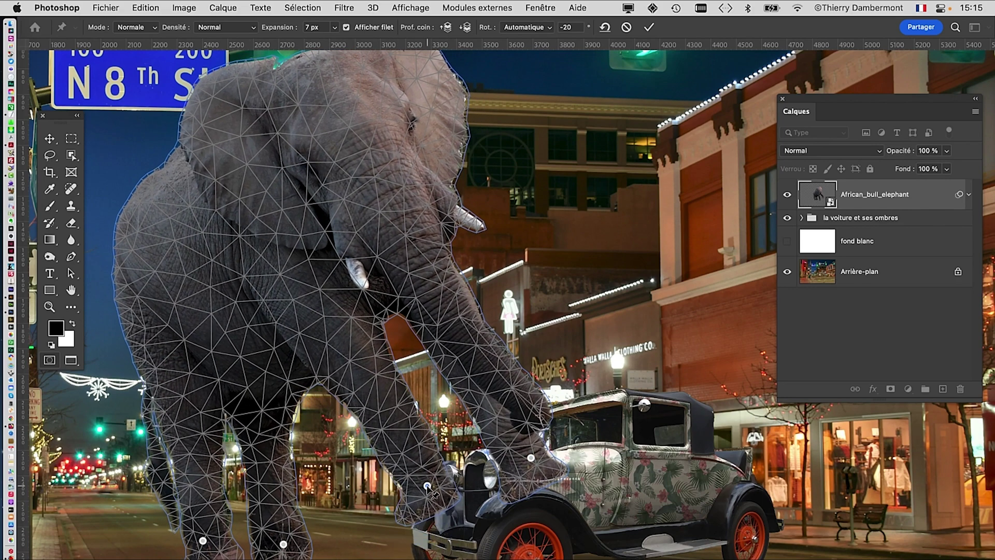
pyautogui.moveTo(576, 324); pyautogui.dragTo(610, 352)
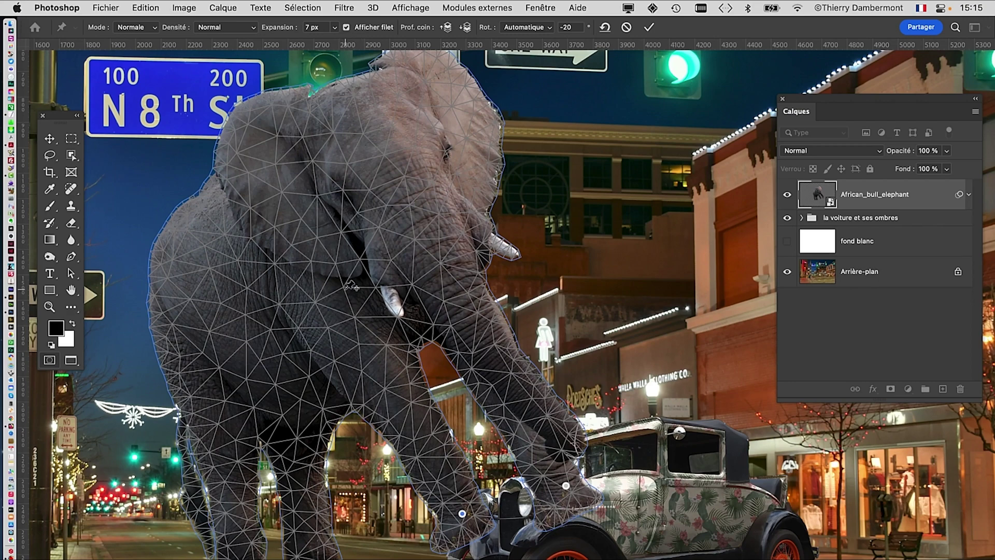
pyautogui.moveTo(361, 279); pyautogui.dragTo(421, 278)
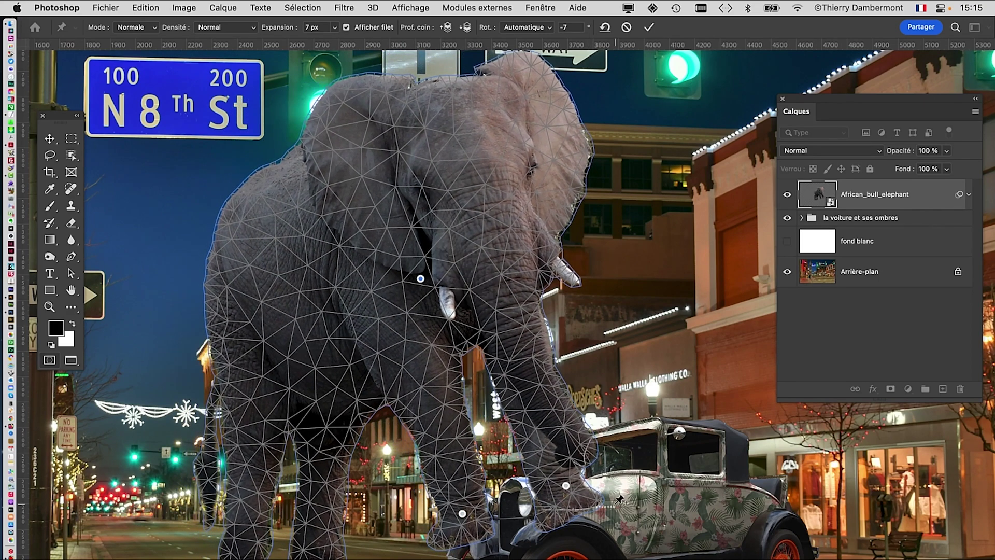
# Raise both front feet further so they rest on the car's hood and near its windshield, and apply the puppet deformation.
pyautogui.moveTo(566, 489); pyautogui.dragTo(607, 417)
pyautogui.moveTo(462, 515); pyautogui.dragTo(523, 474)
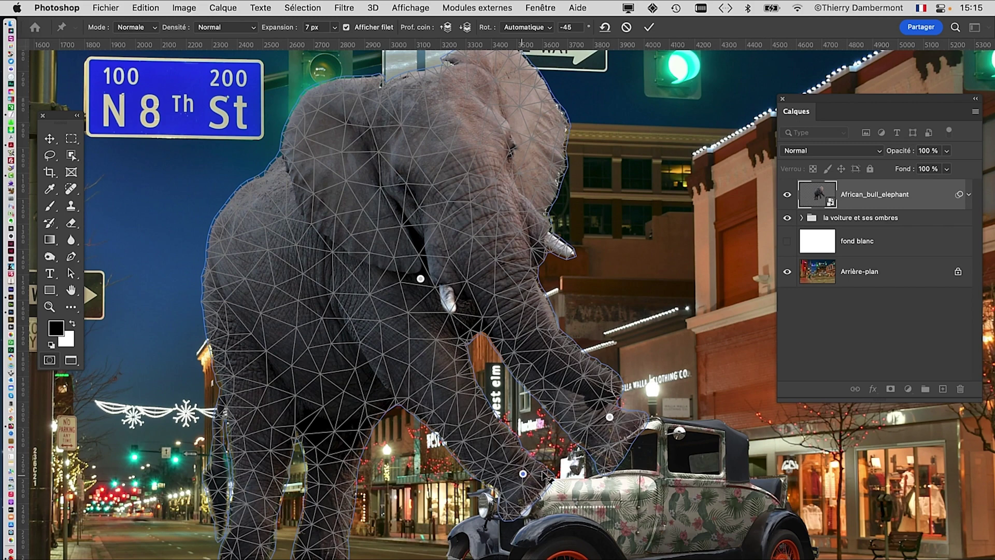
pyautogui.moveTo(610, 418)
pyautogui.mouseDown()
pyautogui.moveTo(611, 441)
pyautogui.moveTo(620, 434)
pyautogui.moveTo(611, 435)
pyautogui.mouseUp()
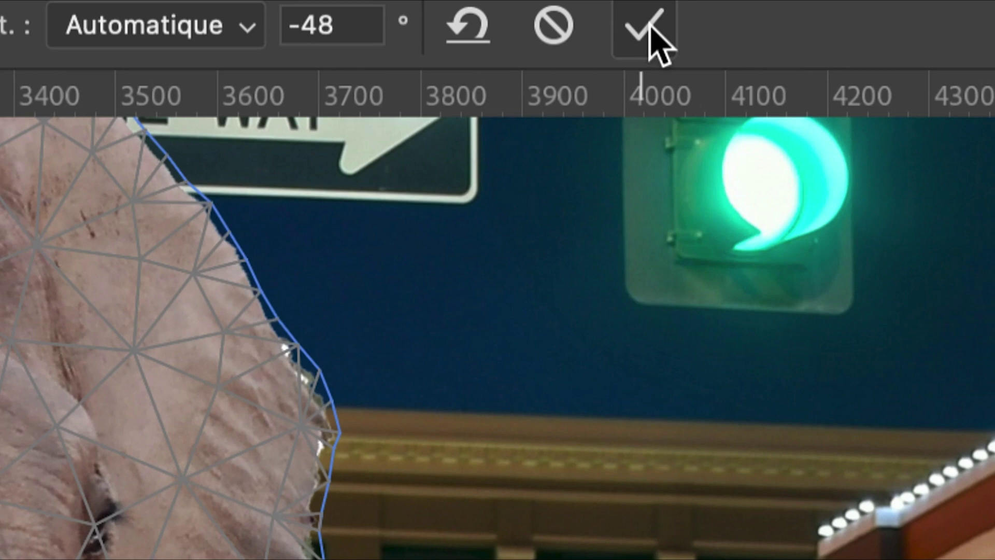
pyautogui.click(649, 27)
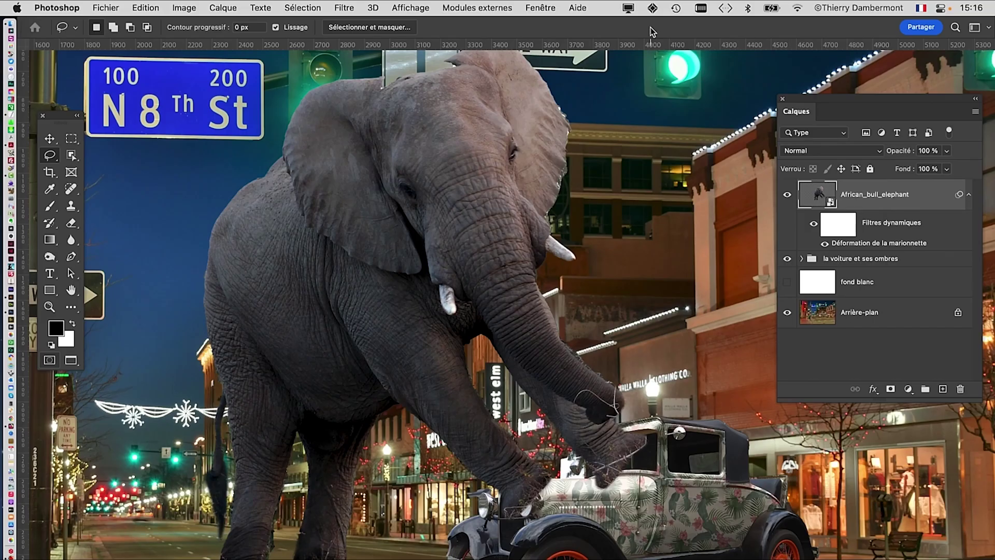
# Hide and show the elephant's puppet warp smart filter to compare the original and deformed poses.
pyautogui.moveTo(822, 95); pyautogui.dragTo(710, 78)
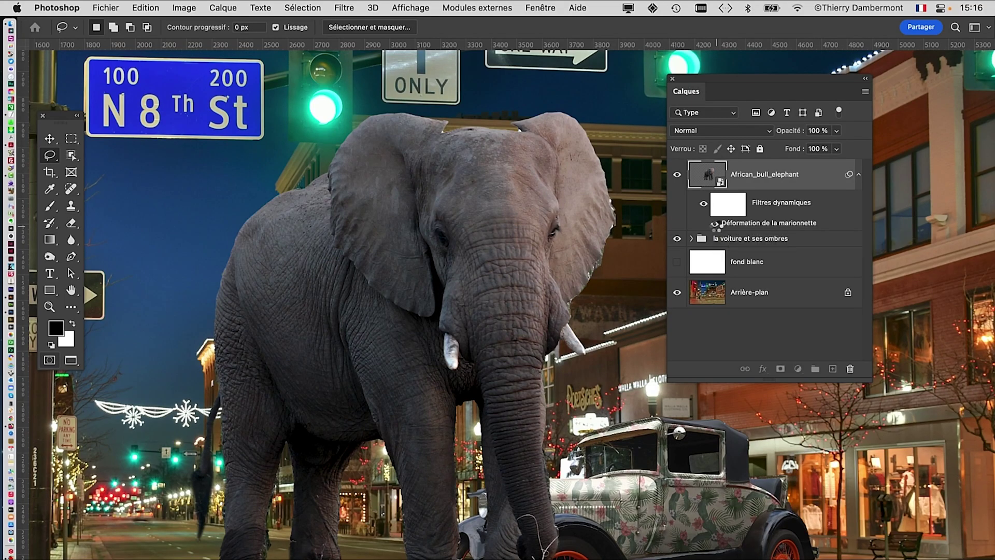
pyautogui.click(715, 224)
pyautogui.click(715, 225)
pyautogui.click(715, 224)
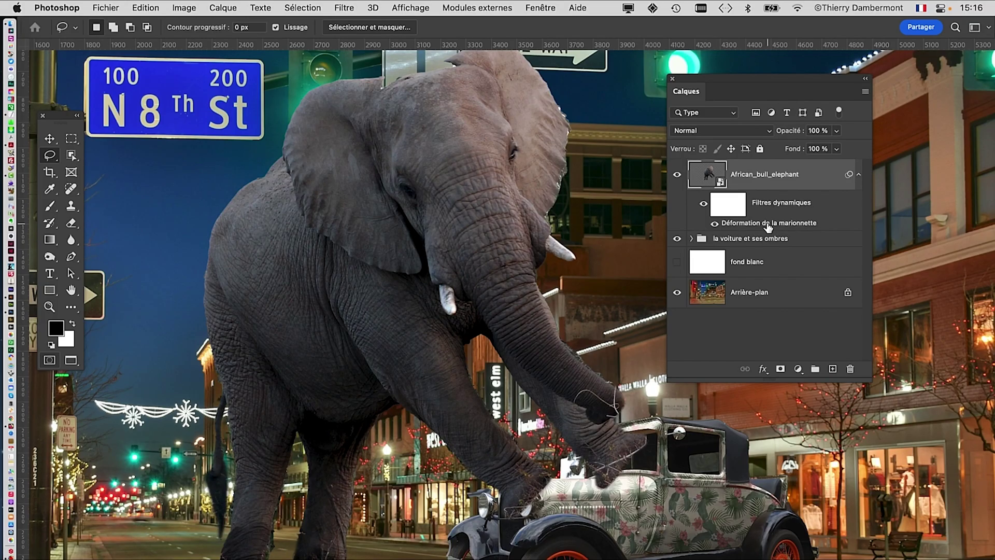
# Reopen the elephant's puppet warp for editing and rotate and reposition both front feet to sit flatter on the car's hood.
pyautogui.doubleClick(768, 223)
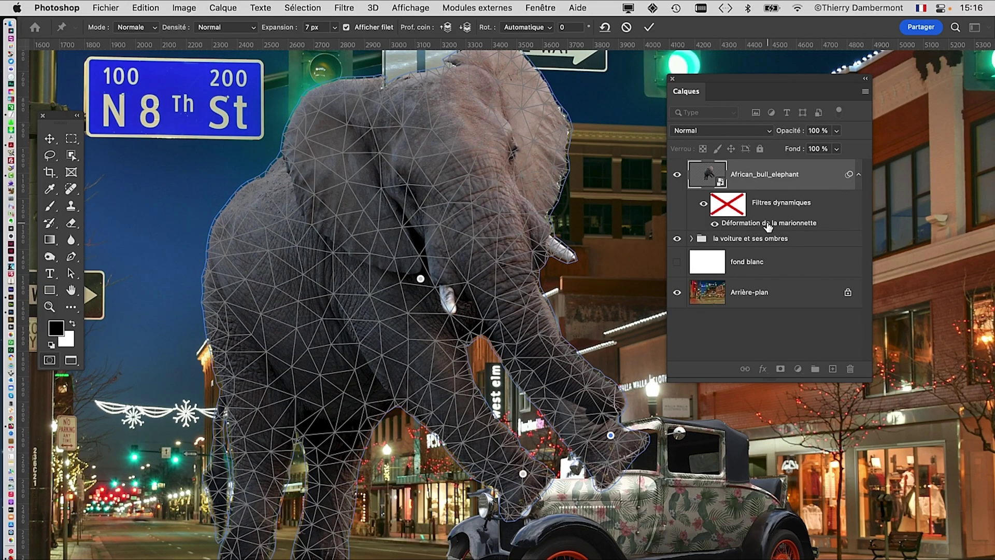
pyautogui.moveTo(708, 85); pyautogui.dragTo(762, 83)
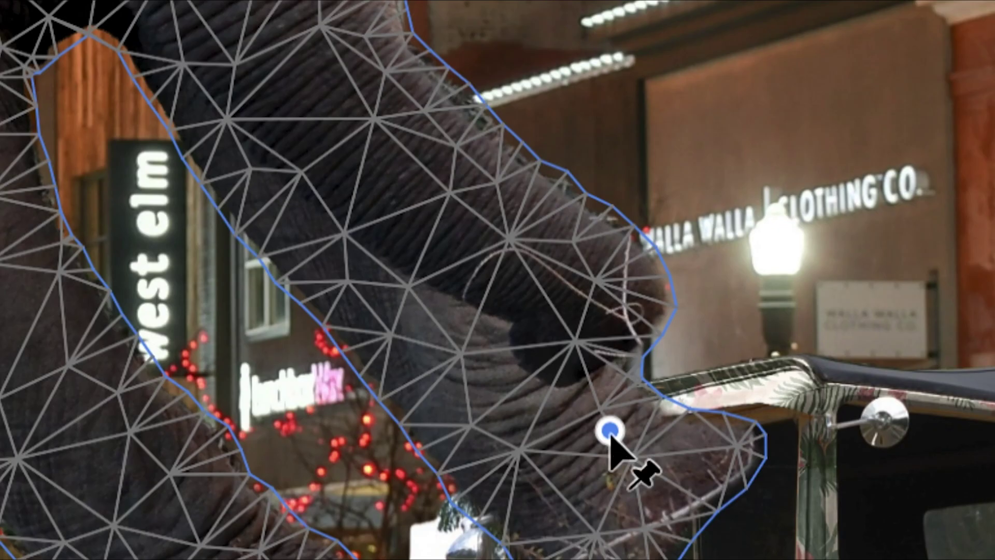
pyautogui.moveTo(611, 435); pyautogui.dragTo(605, 444)
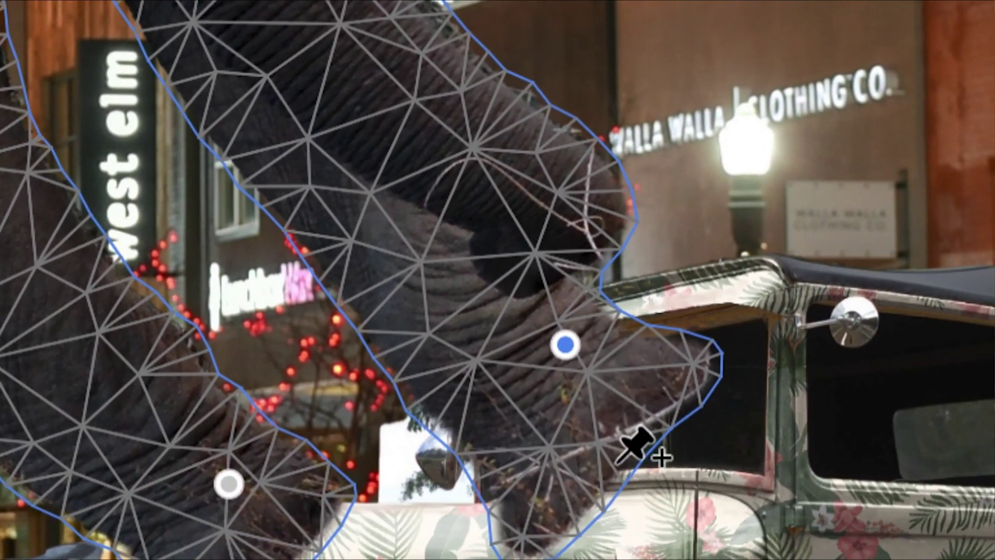
pyautogui.press('alt')
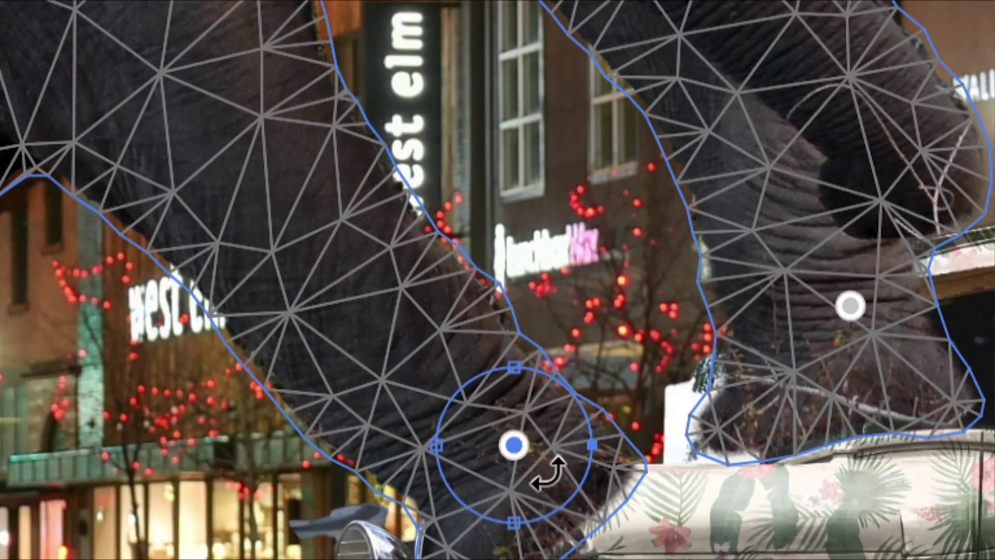
pyautogui.moveTo(571, 488); pyautogui.dragTo(538, 513)
pyautogui.moveTo(539, 478); pyautogui.dragTo(541, 412)
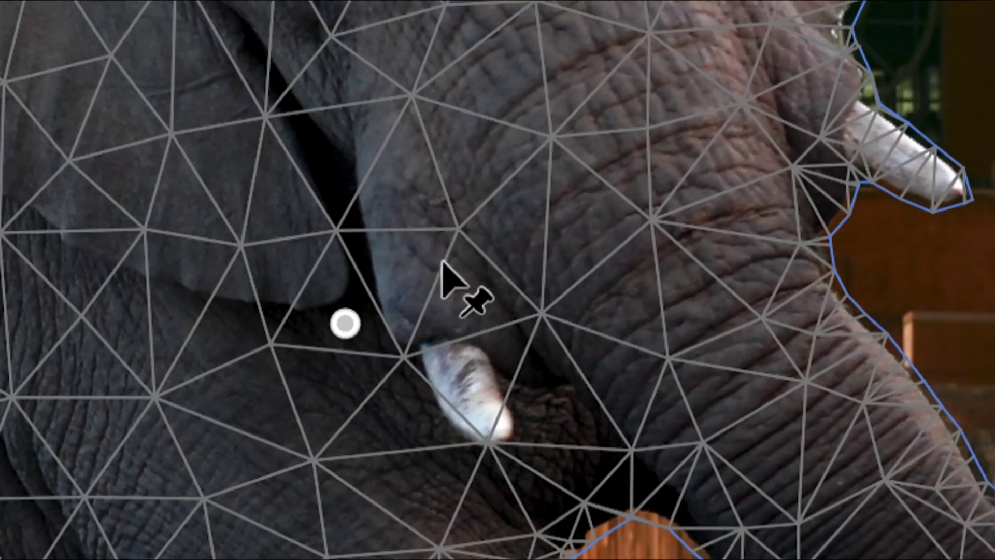
# Place two trial pins on the elephant's cheek above the tusk and delete both of them.
pyautogui.click(445, 264)
pyautogui.click(503, 298)
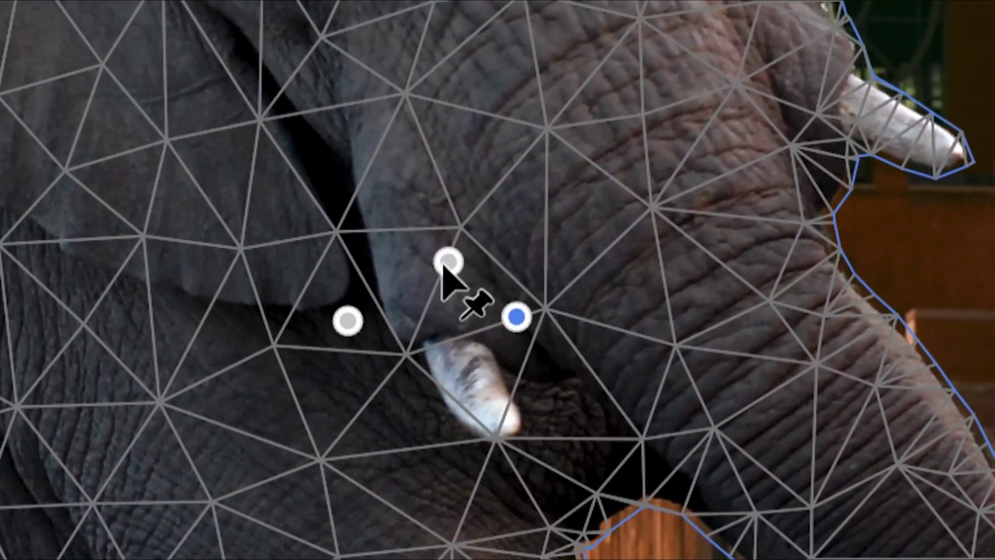
pyautogui.click(450, 256)
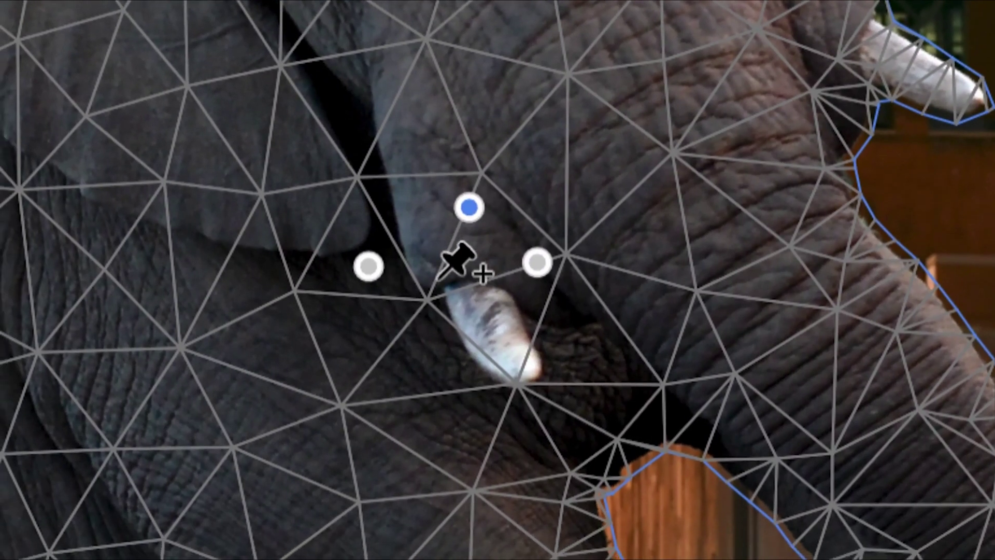
pyautogui.press('Delete')
pyautogui.click(536, 263)
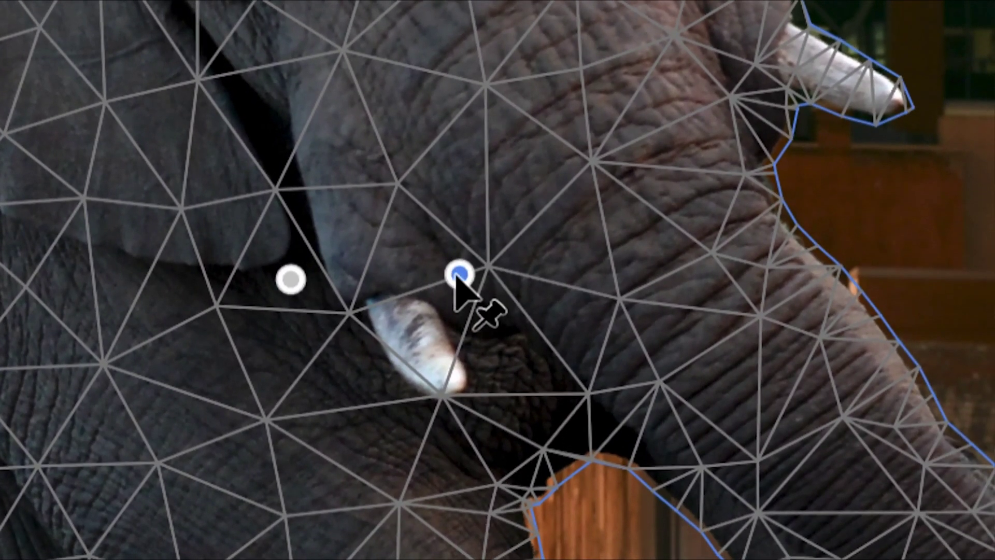
pyautogui.press('Delete')
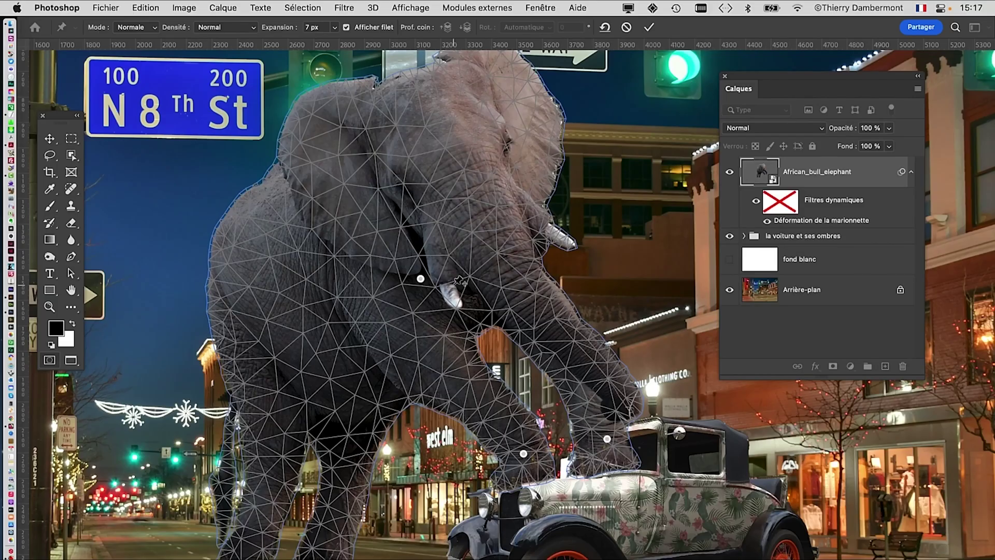
# Lower the pin below the ear slightly, and add a pin on the hind thigh and pull it toward the rear.
pyautogui.moveTo(420, 279); pyautogui.dragTo(413, 292)
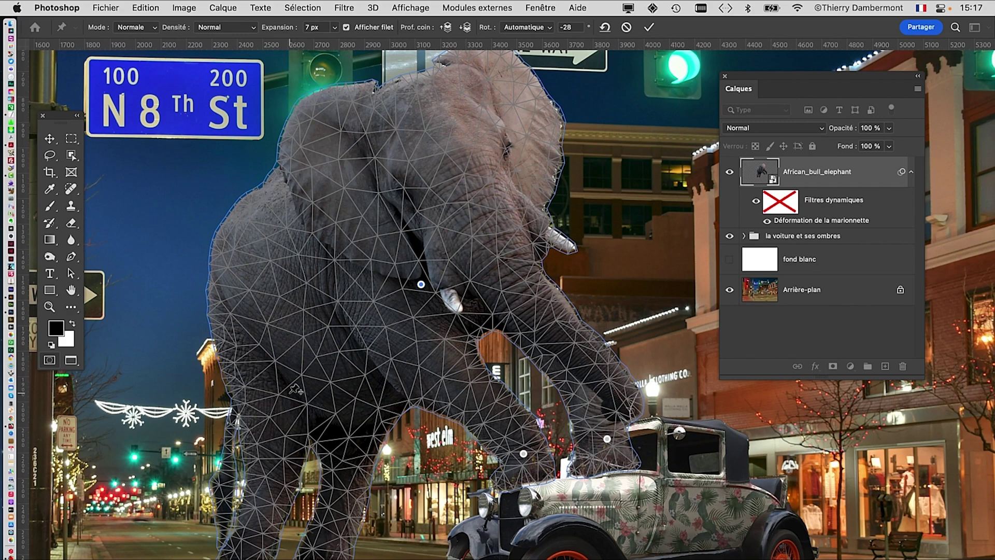
pyautogui.click(290, 393)
pyautogui.keyDown('alt'); pyautogui.click(289, 393); pyautogui.keyUp('alt')
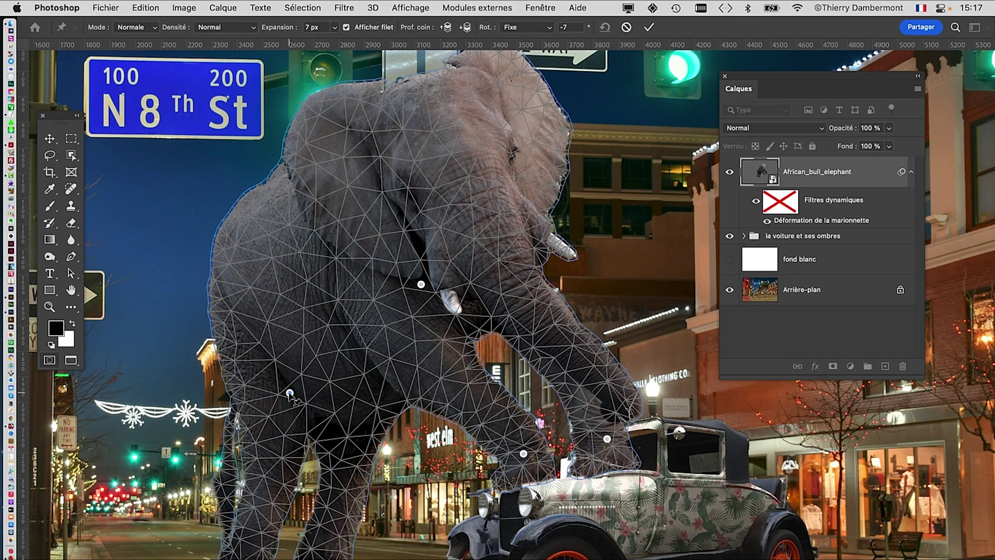
pyautogui.moveTo(290, 393); pyautogui.dragTo(257, 395)
# Adjust the near hind foot's rotation and shift the foot toward the other hind foot.
pyautogui.scroll(-5, 244, 534)
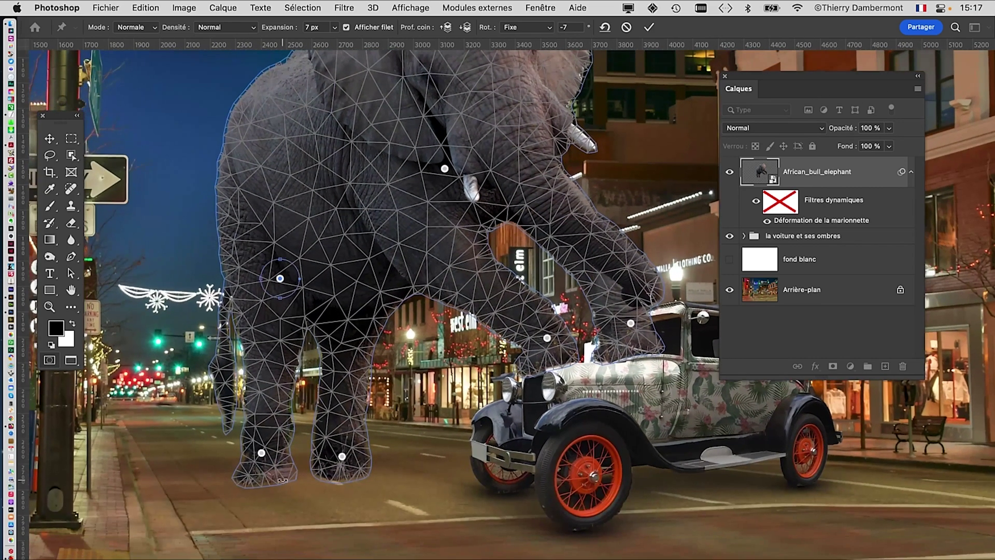
pyautogui.scroll(2, 282, 479)
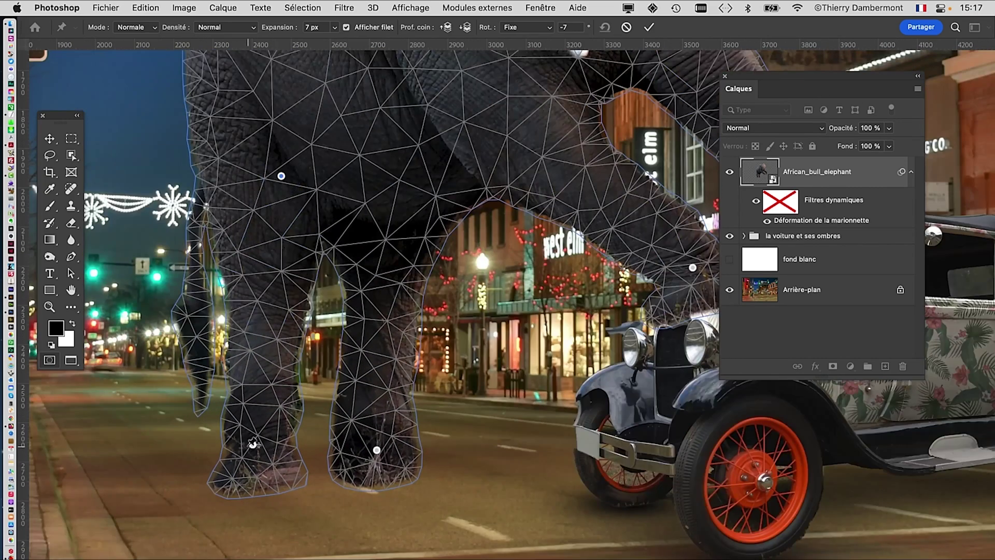
pyautogui.moveTo(252, 443); pyautogui.dragTo(266, 352)
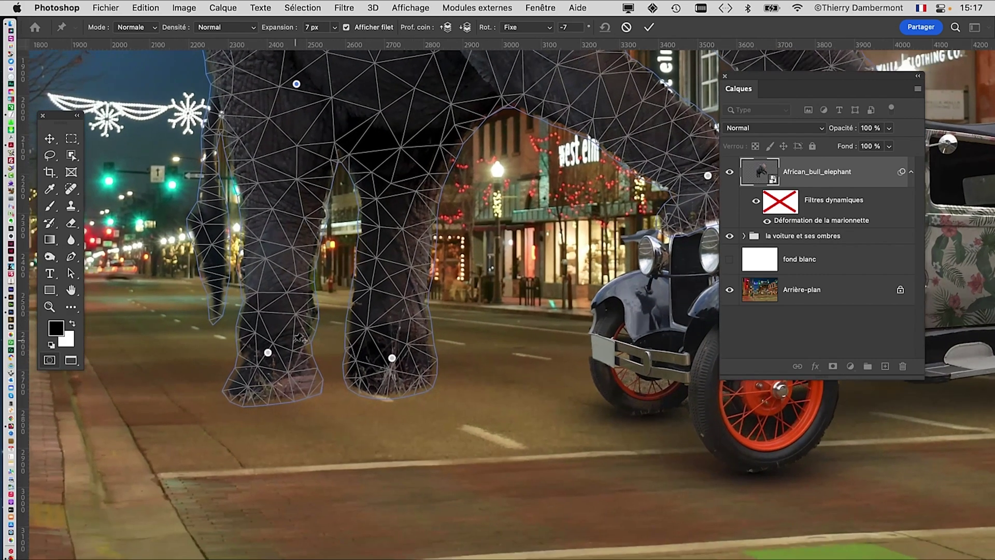
pyautogui.click(267, 354)
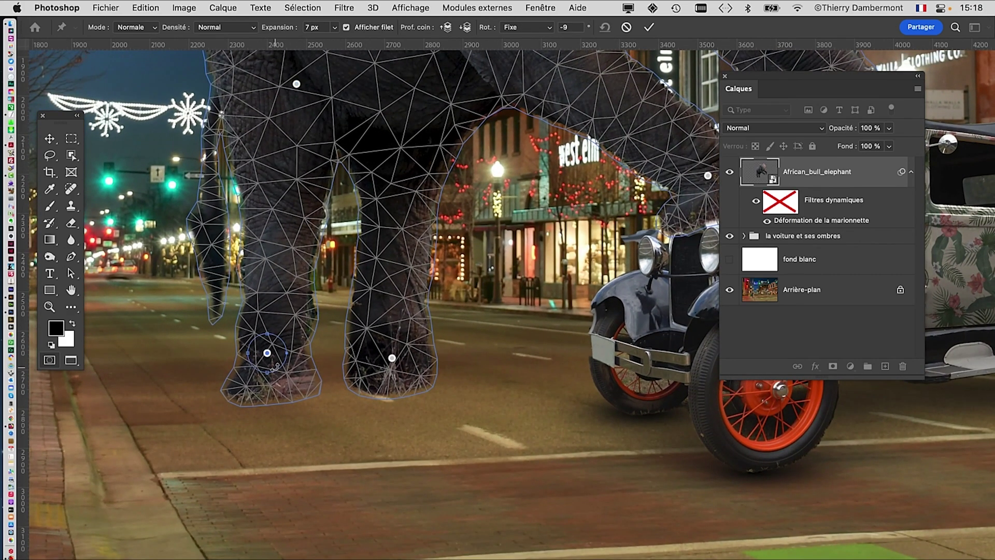
pyautogui.moveTo(275, 367); pyautogui.dragTo(301, 349)
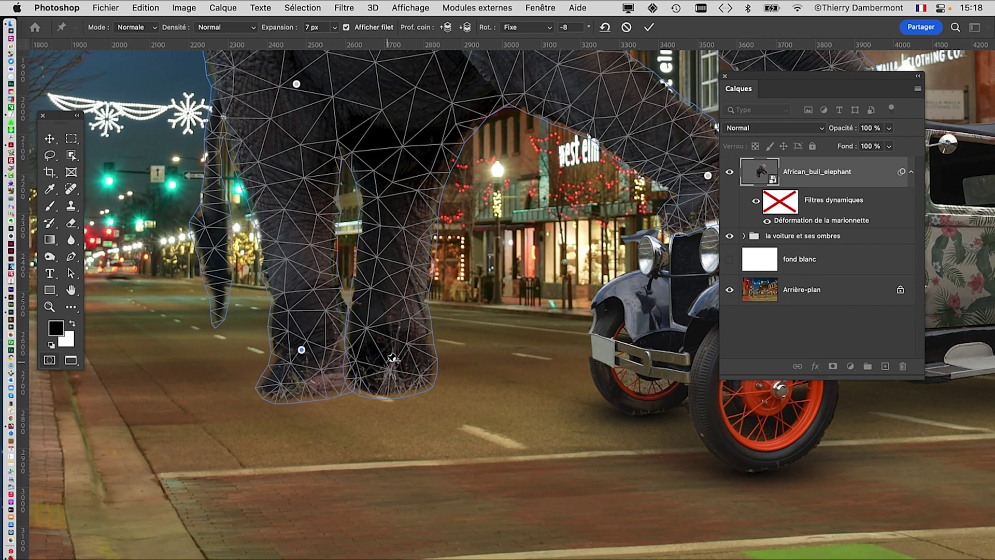
# Bring the two hind feet closer together until they overlap, and set the far hind foot's rotation to level it on the street.
pyautogui.moveTo(391, 358); pyautogui.dragTo(368, 370)
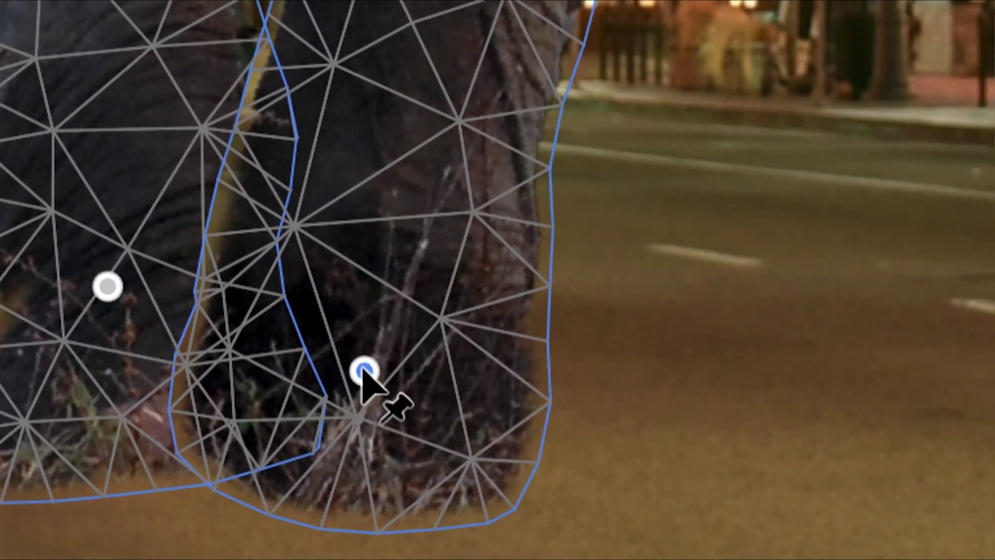
pyautogui.moveTo(364, 370)
pyautogui.mouseDown()
pyautogui.moveTo(464, 368)
pyautogui.moveTo(370, 382)
pyautogui.mouseUp()
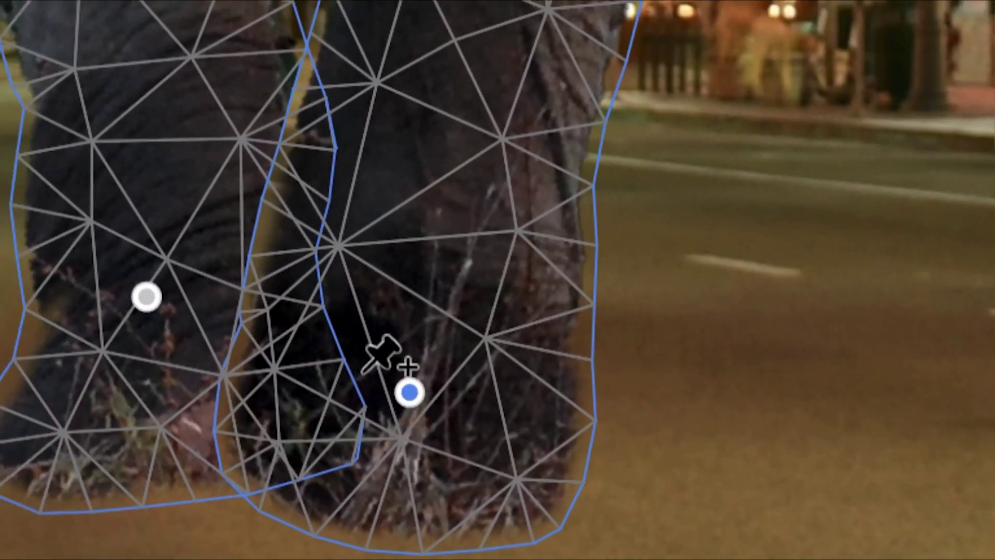
pyautogui.moveTo(147, 298); pyautogui.dragTo(183, 305)
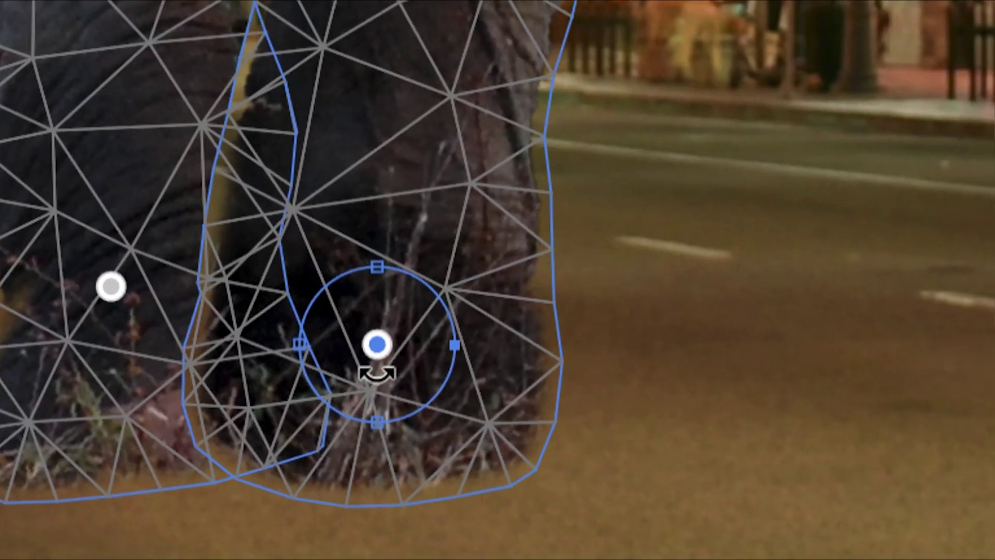
pyautogui.moveTo(374, 371); pyautogui.dragTo(378, 371)
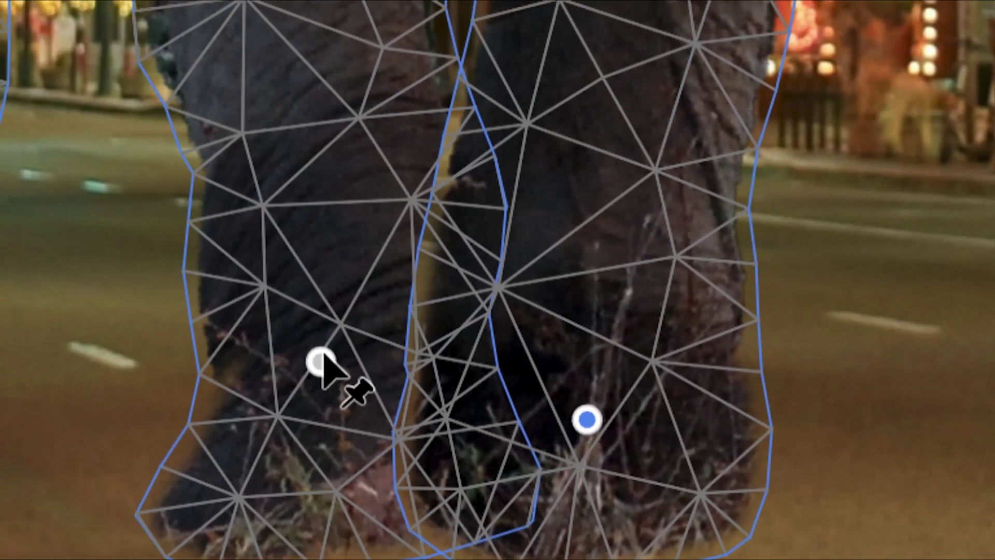
pyautogui.moveTo(112, 295); pyautogui.dragTo(135, 279)
pyautogui.moveTo(325, 353); pyautogui.dragTo(330, 363)
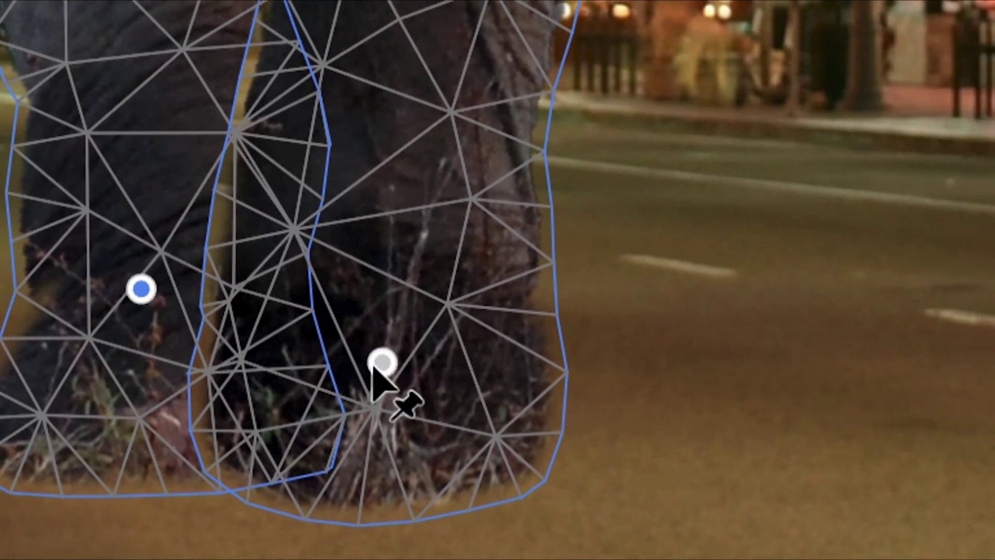
pyautogui.moveTo(373, 364)
pyautogui.mouseDown()
pyautogui.moveTo(413, 366)
pyautogui.moveTo(437, 382)
pyautogui.moveTo(392, 362)
pyautogui.moveTo(351, 367)
pyautogui.moveTo(418, 361)
pyautogui.moveTo(440, 381)
pyautogui.moveTo(362, 364)
pyautogui.moveTo(458, 376)
pyautogui.moveTo(402, 382)
pyautogui.moveTo(375, 359)
pyautogui.mouseUp()
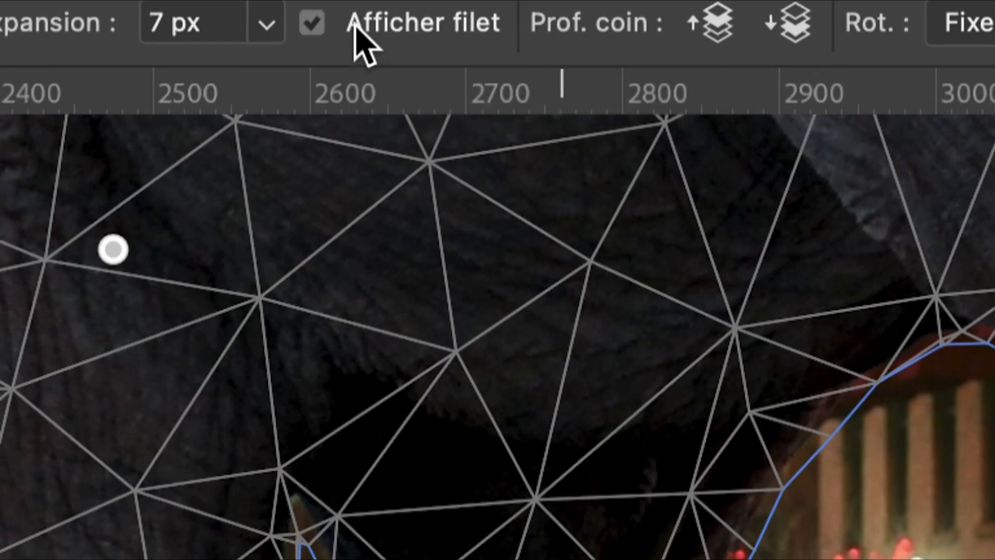
# Hide the warp mesh, nudge the far hind foot toward the near one, and send its pin back behind the near foot.
pyautogui.click(348, 37)
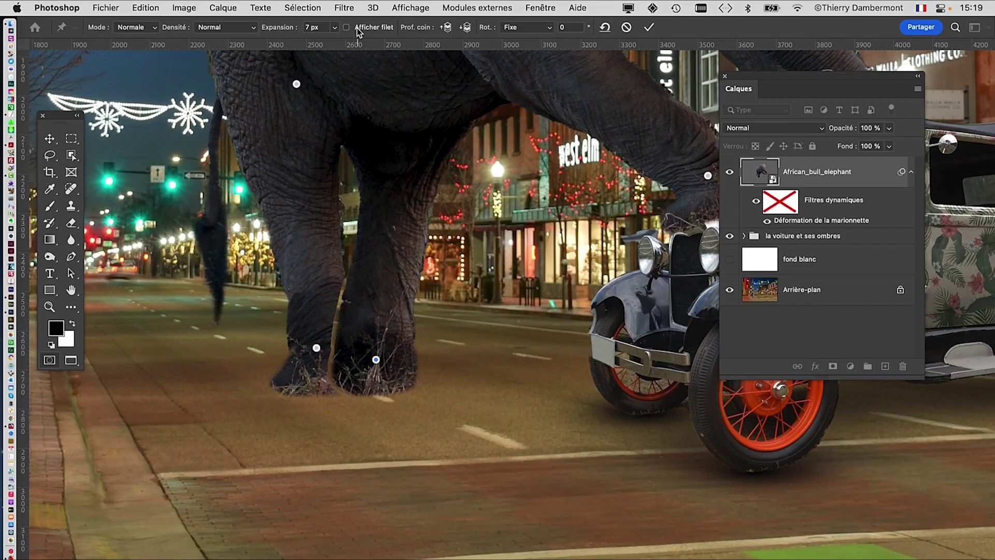
pyautogui.scroll(3, 332, 353)
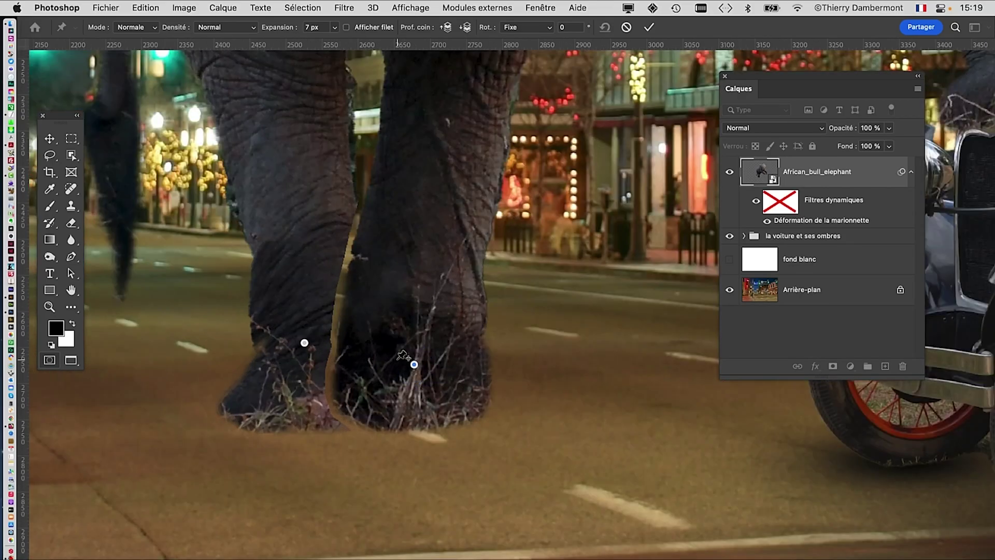
pyautogui.moveTo(414, 364)
pyautogui.mouseDown()
pyautogui.moveTo(528, 360)
pyautogui.moveTo(410, 369)
pyautogui.mouseUp()
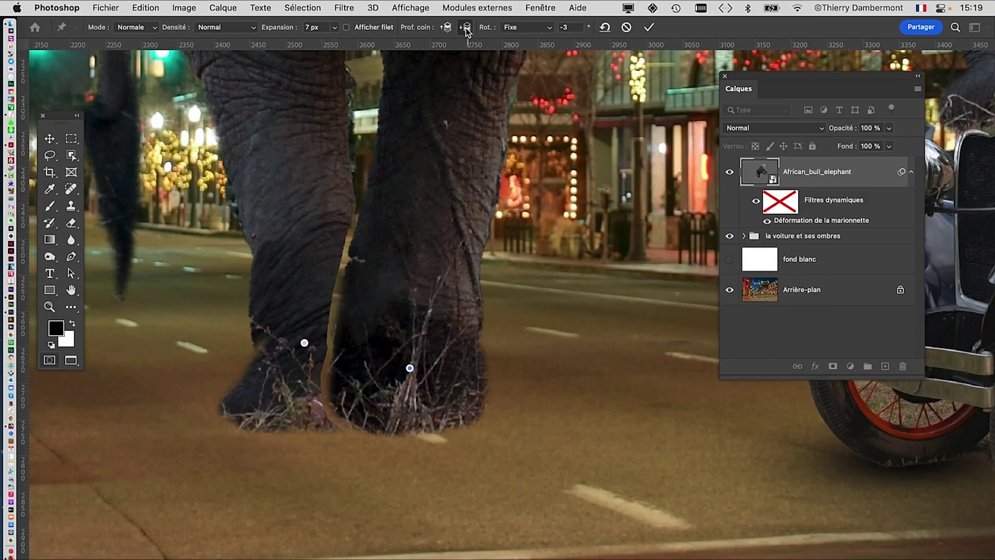
pyautogui.click(466, 28)
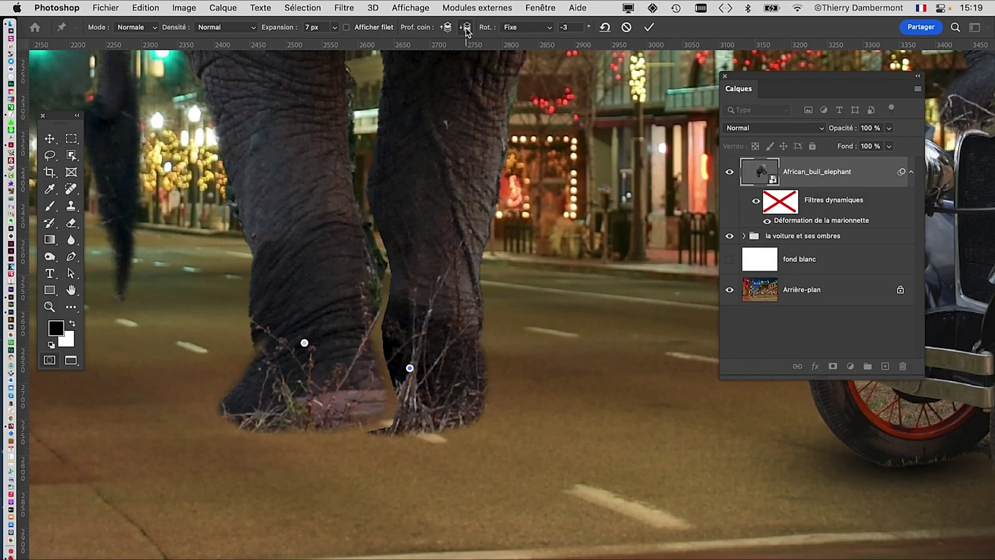
# Move the near hind foot slightly forward and down so it stands in front of the far foot.
pyautogui.click(305, 343)
pyautogui.moveTo(305, 343); pyautogui.dragTo(329, 360)
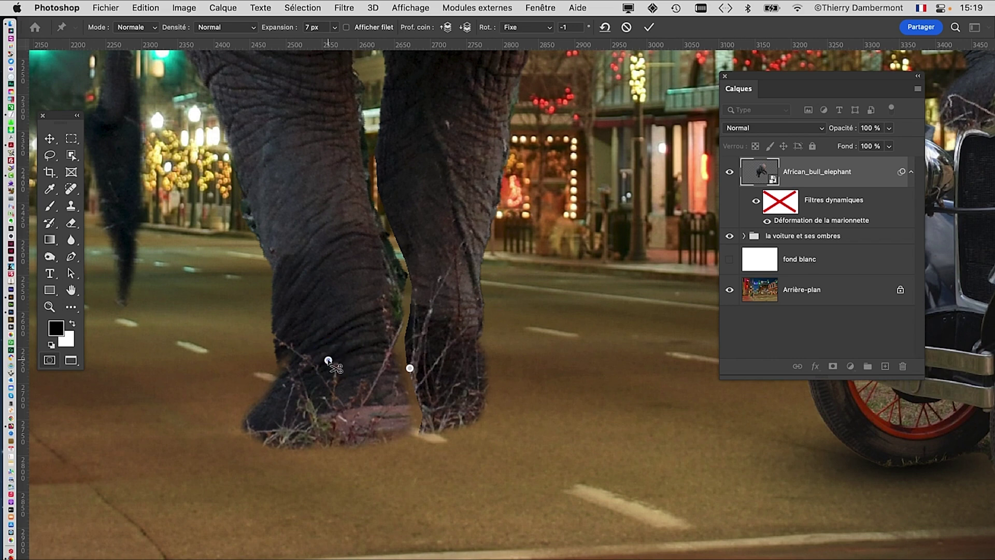
pyautogui.scroll(-5, 328, 360)
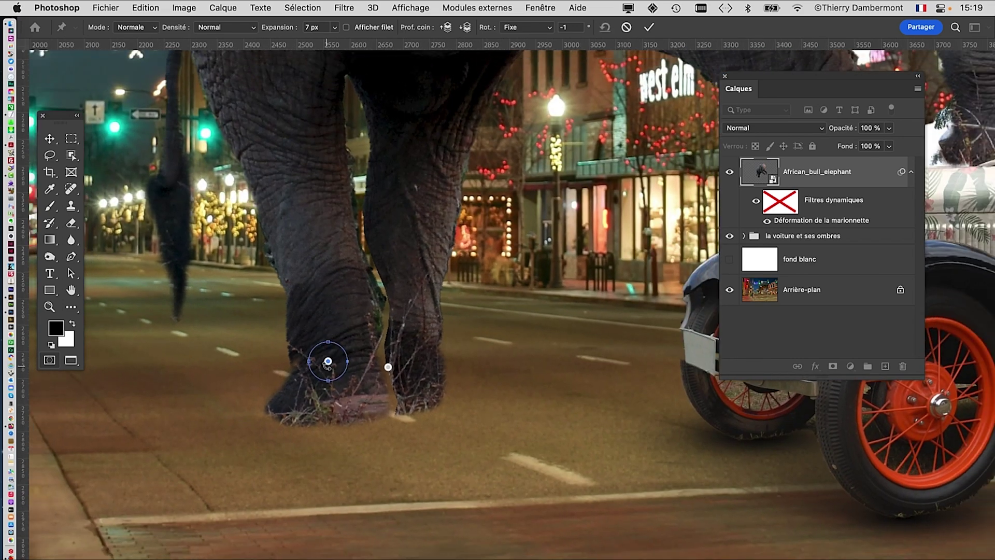
pyautogui.scroll(-3, 328, 360)
pyautogui.moveTo(328, 362); pyautogui.dragTo(324, 365)
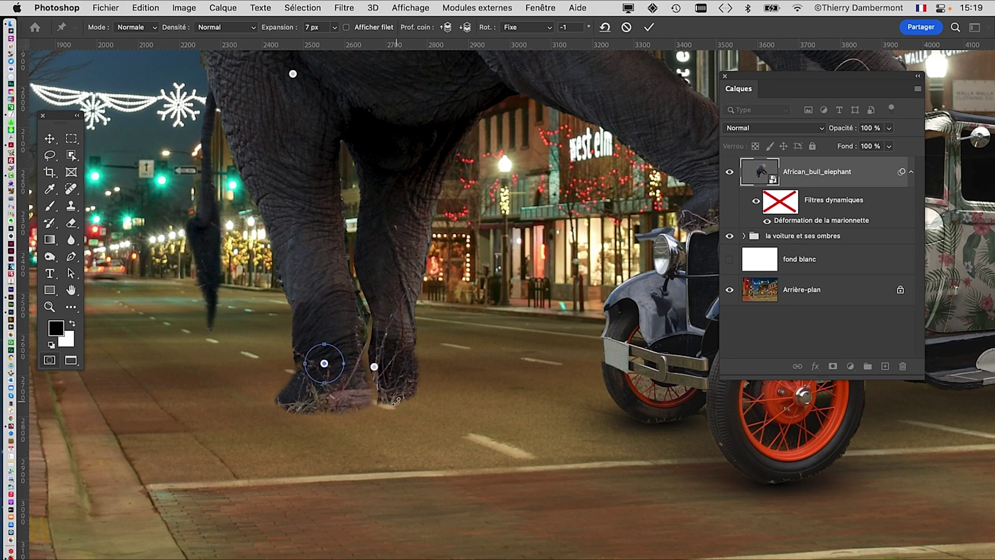
pyautogui.scroll(-3, 396, 401)
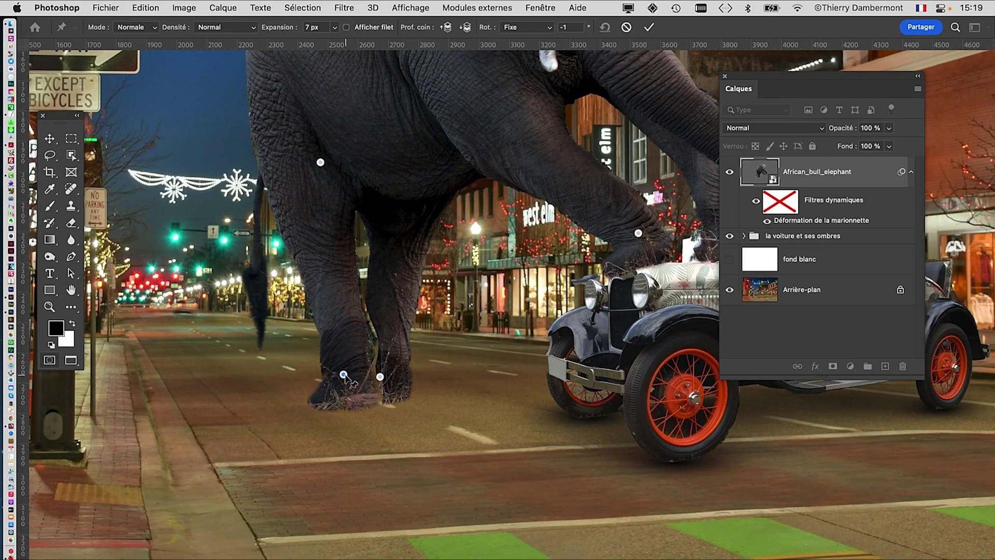
pyautogui.moveTo(343, 374); pyautogui.dragTo(342, 376)
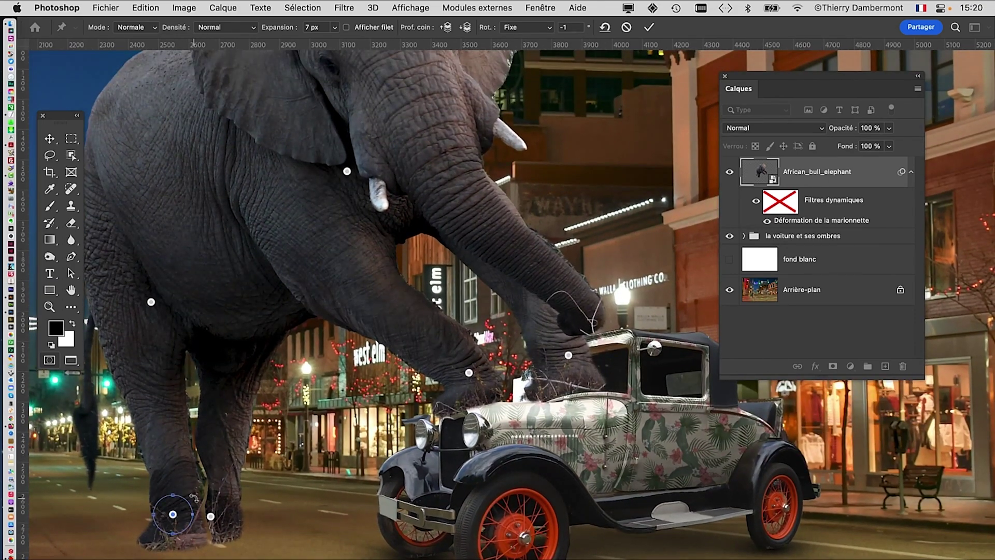
# Check the gap between the hind legs up close and apply the puppet warp to the elephant.
pyautogui.scroll(10, 199, 489)
pyautogui.moveTo(370, 435); pyautogui.dragTo(560, 328)
pyautogui.scroll(-3, 559, 327)
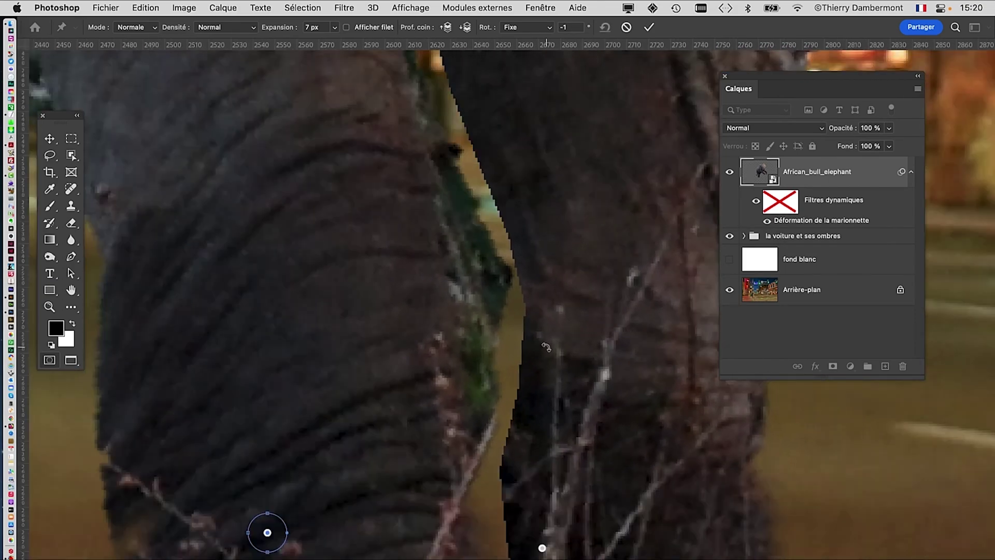
pyautogui.click(650, 27)
pyautogui.scroll(-5, 617, 213)
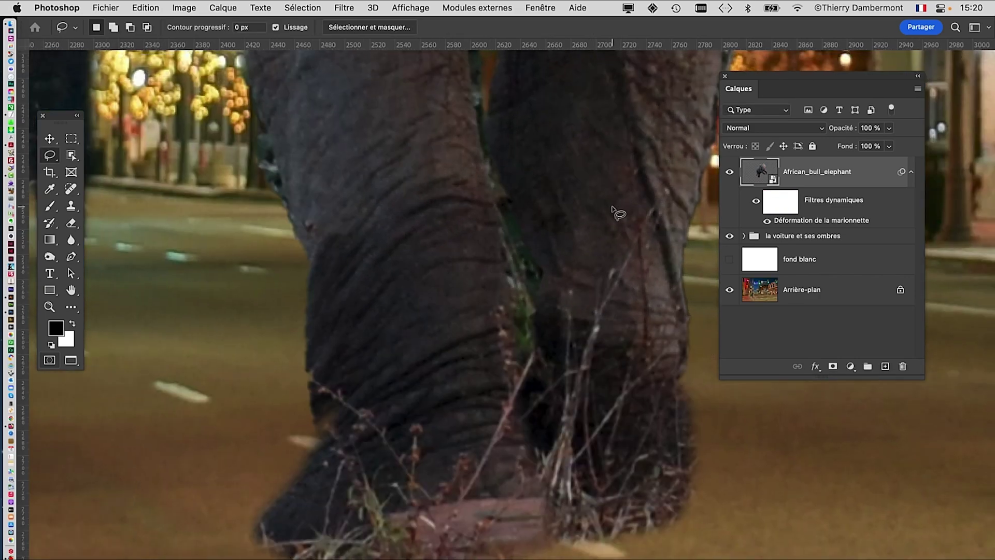
# Review the warped elephant's stance on the car and street within the whole scene.
pyautogui.scroll(-5, 609, 210)
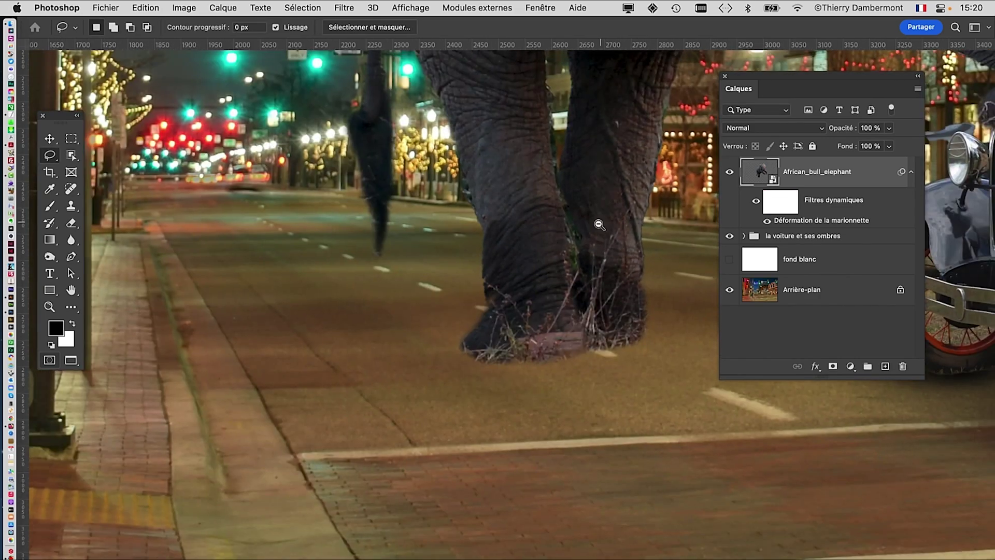
pyautogui.scroll(-6, 422, 383)
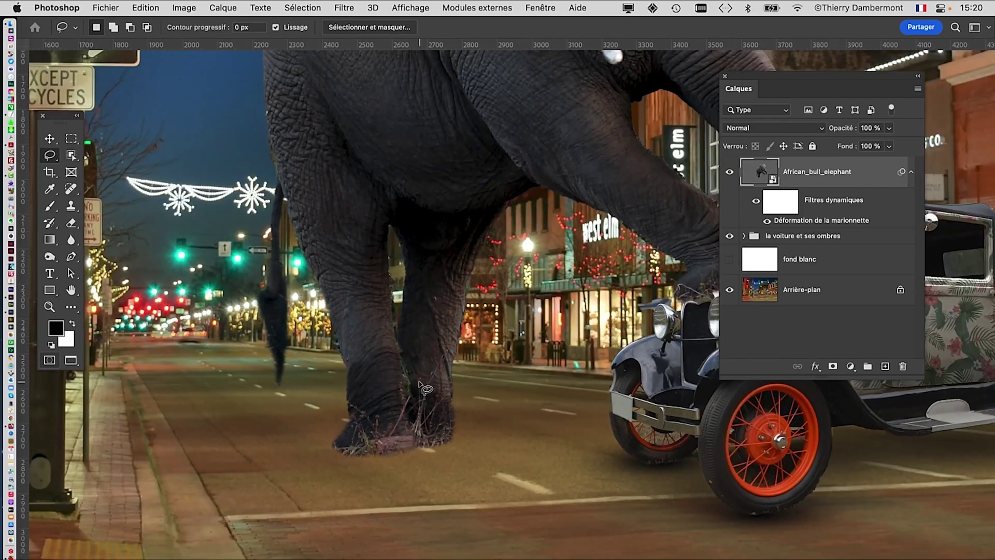
pyautogui.scroll(-3, 520, 372)
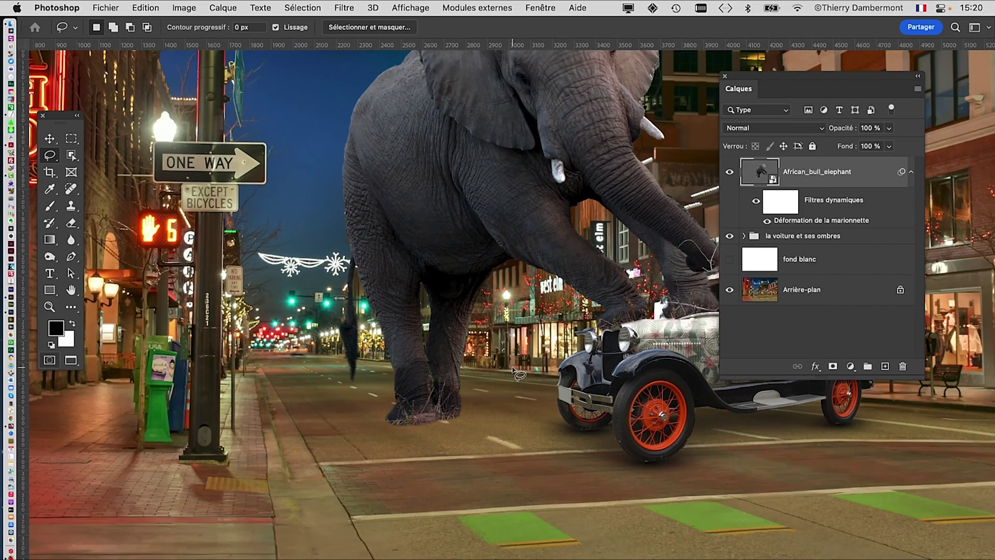
pyautogui.scroll(-2, 511, 365)
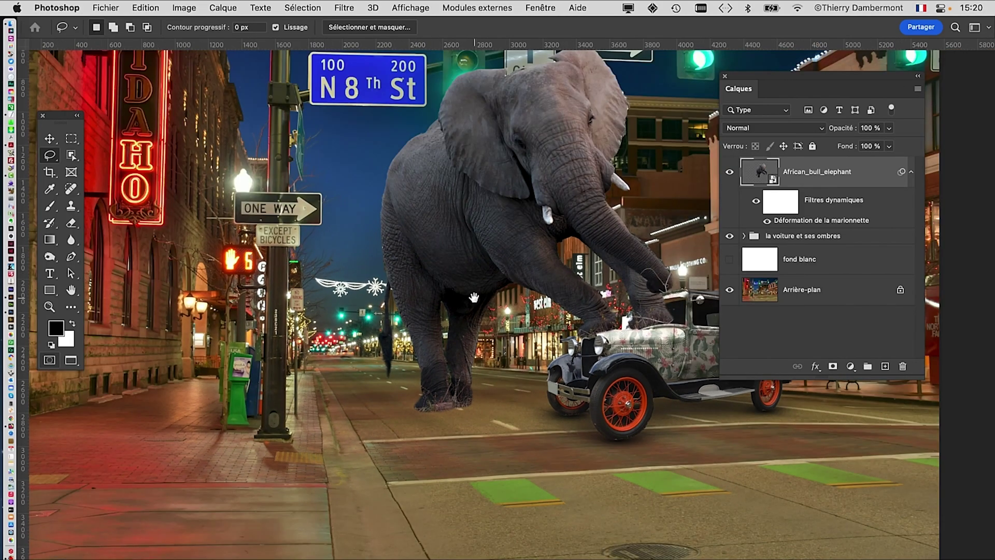
pyautogui.moveTo(473, 297); pyautogui.dragTo(405, 357)
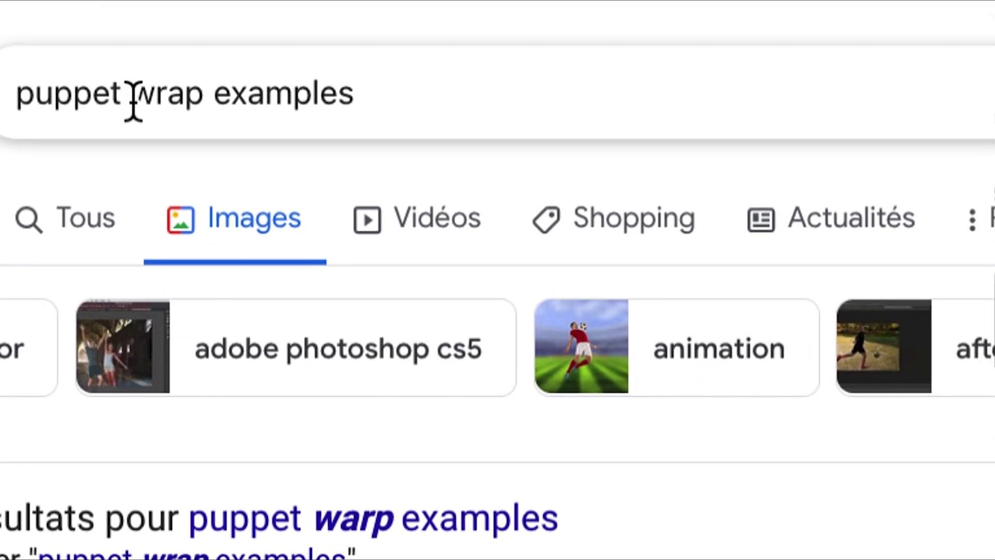
# Browse the Google Images results for "puppet wrap examples" in Firefox to examine other uses of the warp.
pyautogui.moveTo(144, 101); pyautogui.dragTo(0, 98)
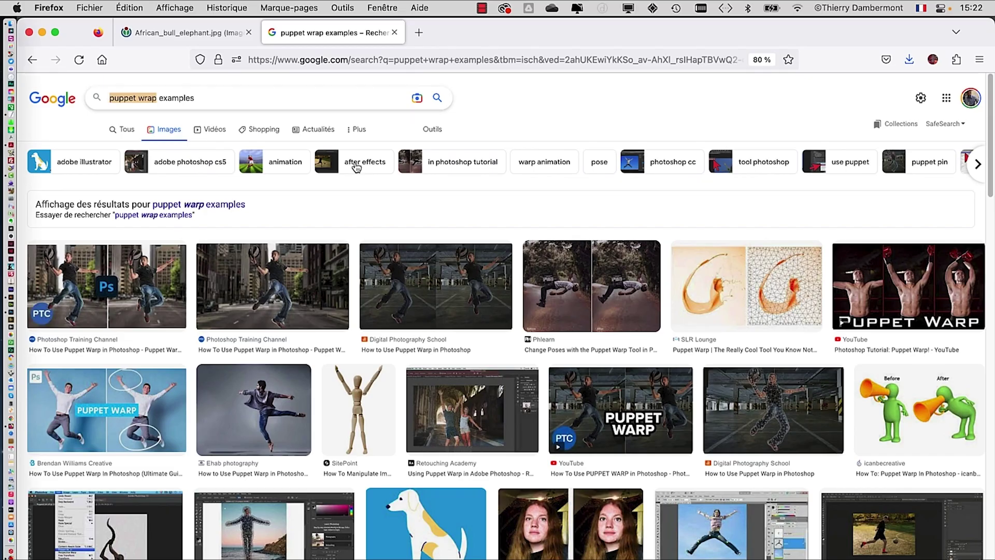
pyautogui.click(521, 84)
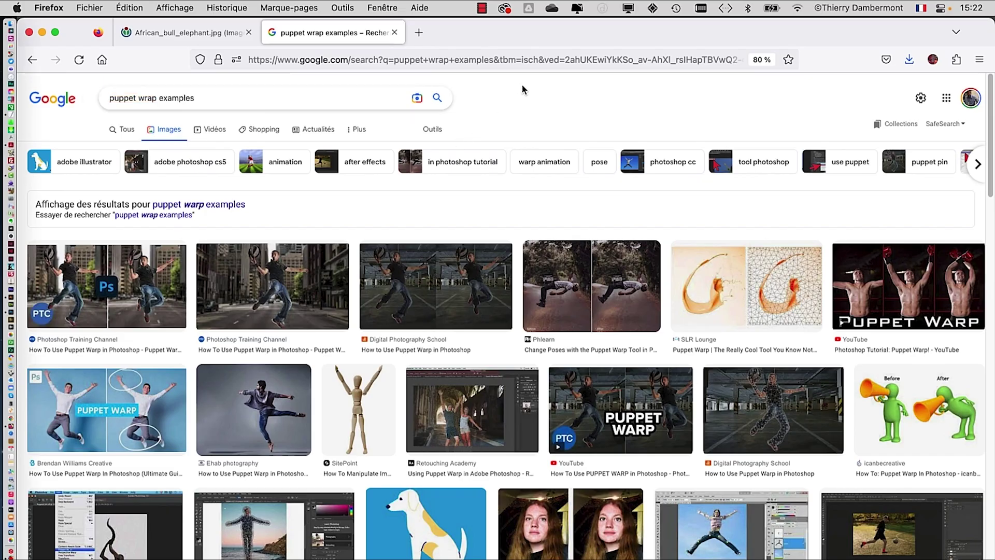
pyautogui.scroll(-5, 653, 379)
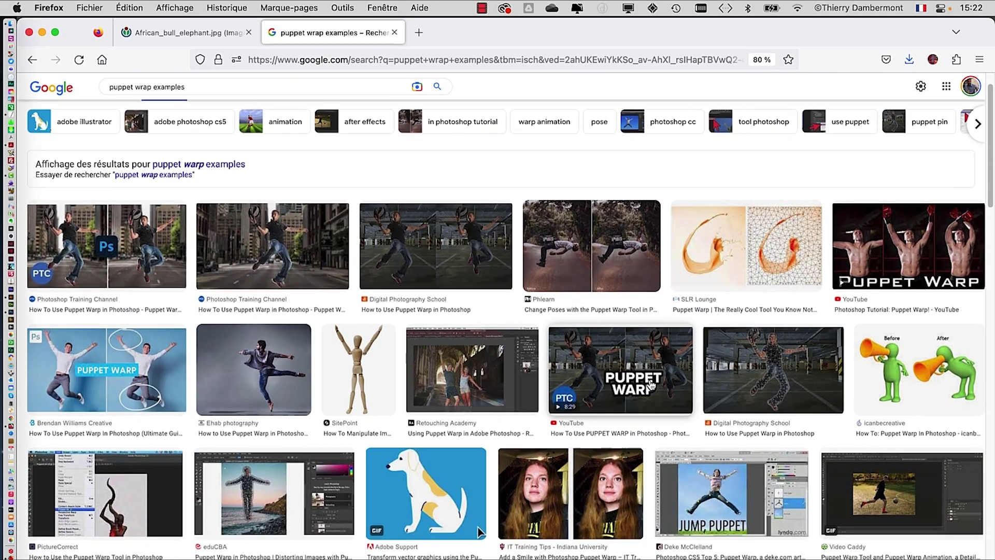
pyautogui.scroll(-7, 654, 372)
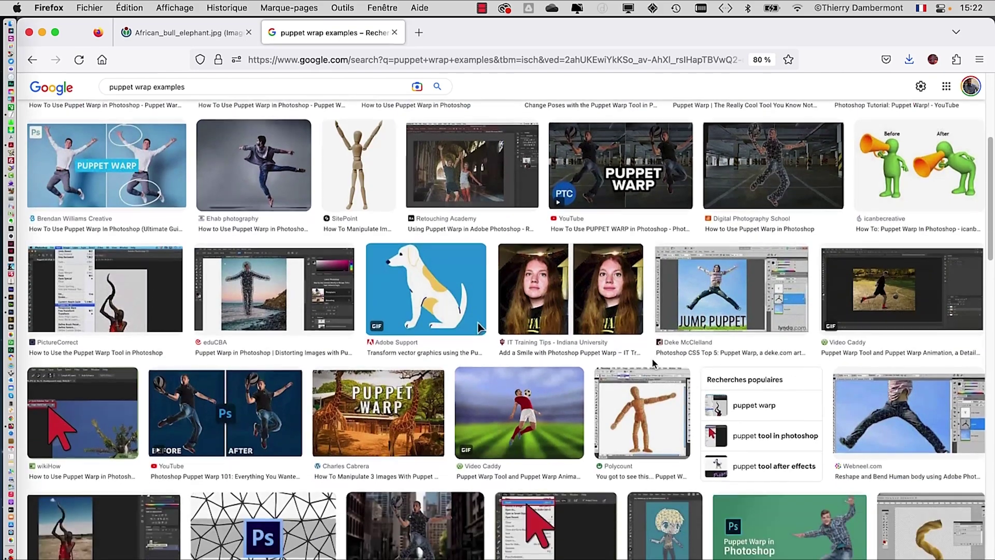
pyautogui.scroll(-8, 478, 184)
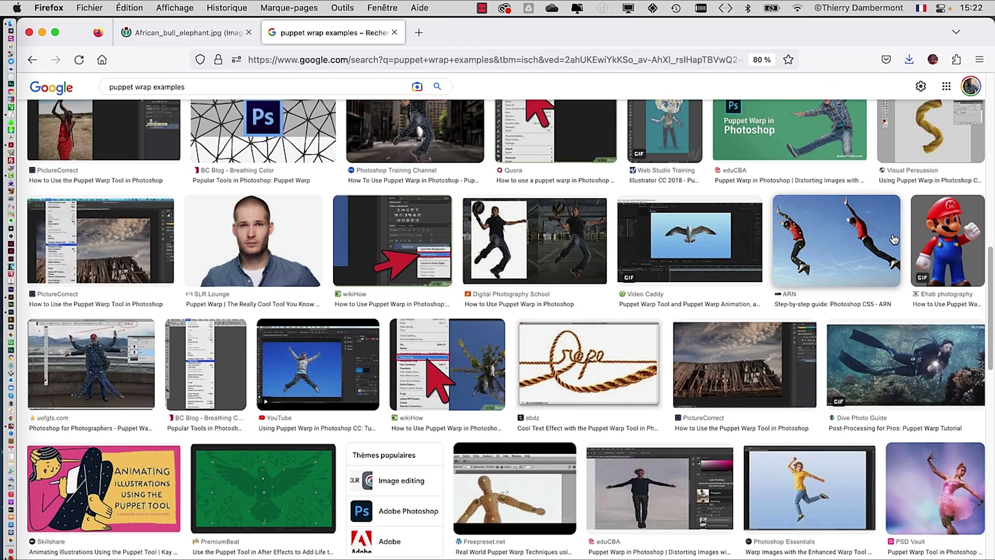
pyautogui.scroll(-5, 894, 239)
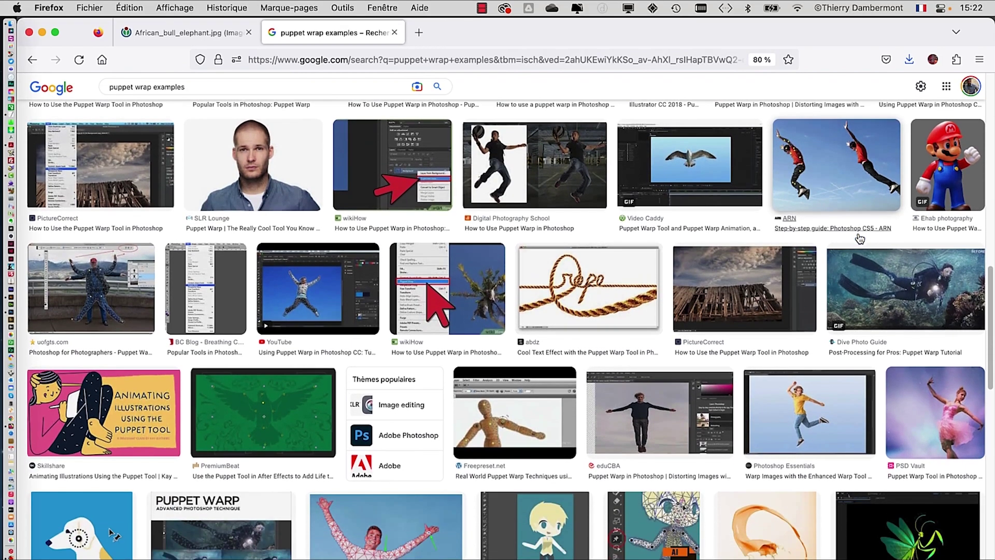
pyautogui.scroll(-7, 860, 239)
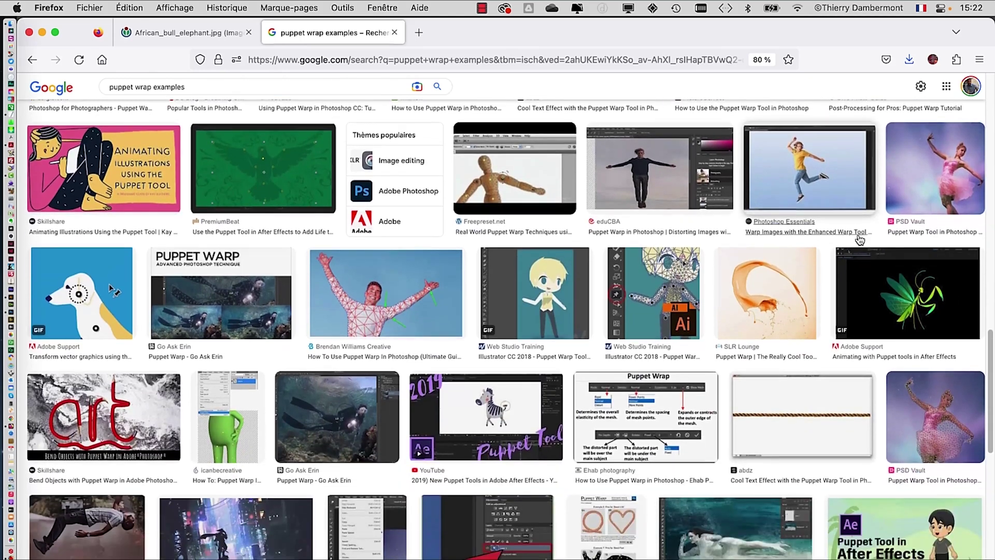
pyautogui.scroll(-1, 860, 239)
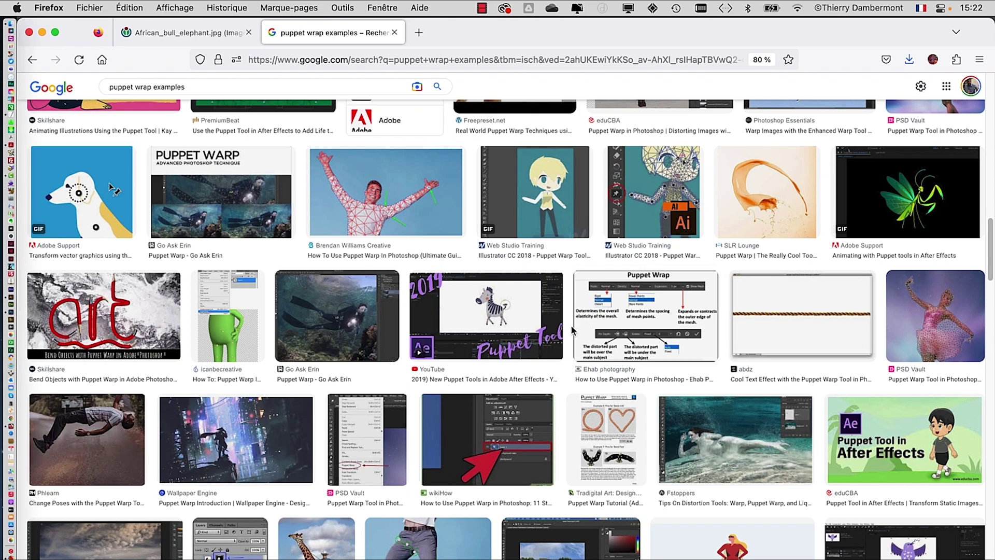
pyautogui.scroll(-2, 564, 329)
pyautogui.scroll(-6, 566, 329)
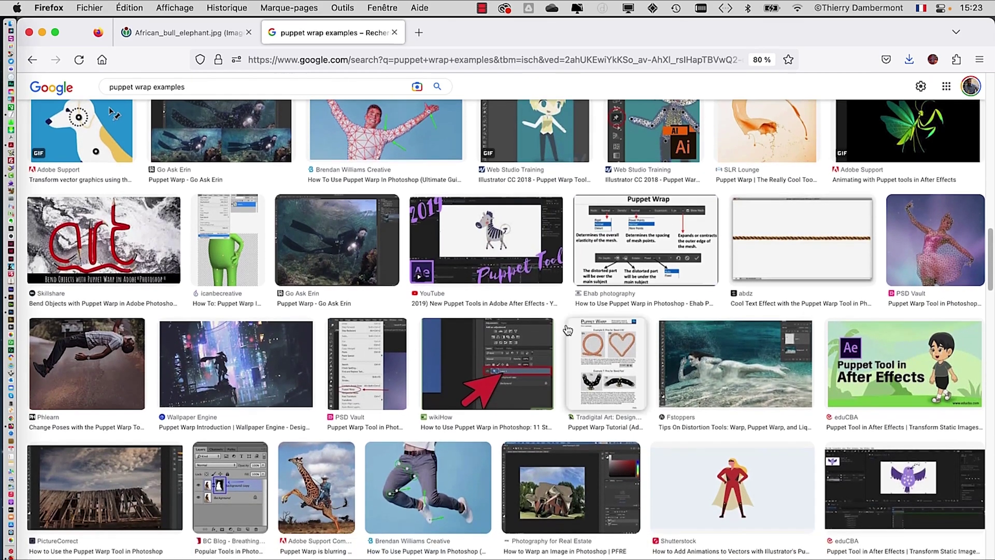
pyautogui.scroll(-5, 565, 330)
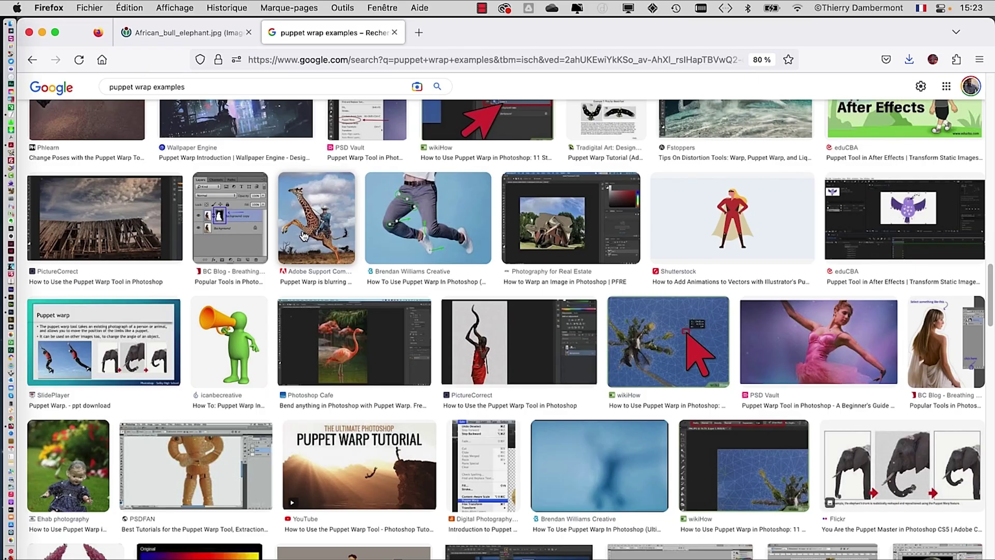
pyautogui.scroll(-4, 304, 237)
pyautogui.scroll(-15, 304, 237)
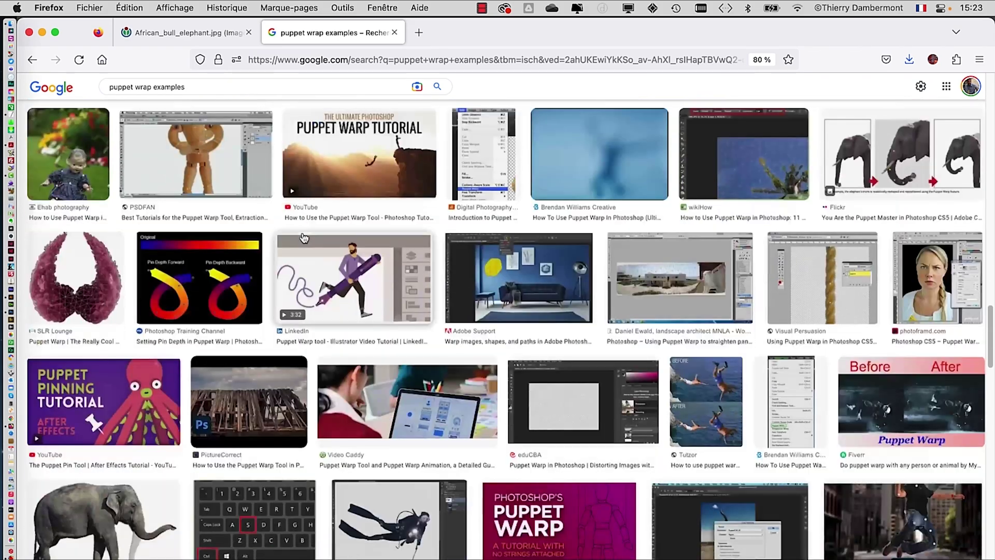
pyautogui.scroll(-11, 304, 239)
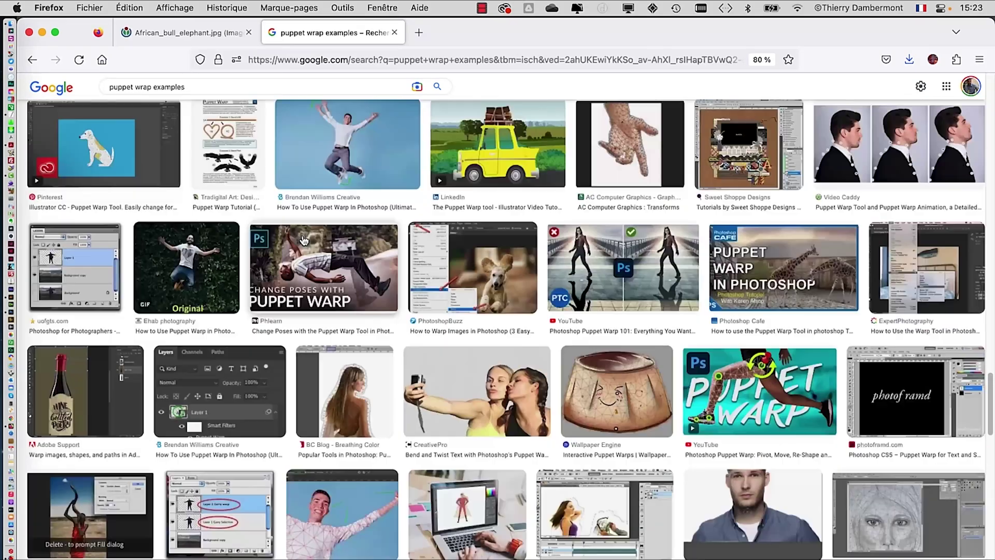
pyautogui.scroll(-10, 305, 239)
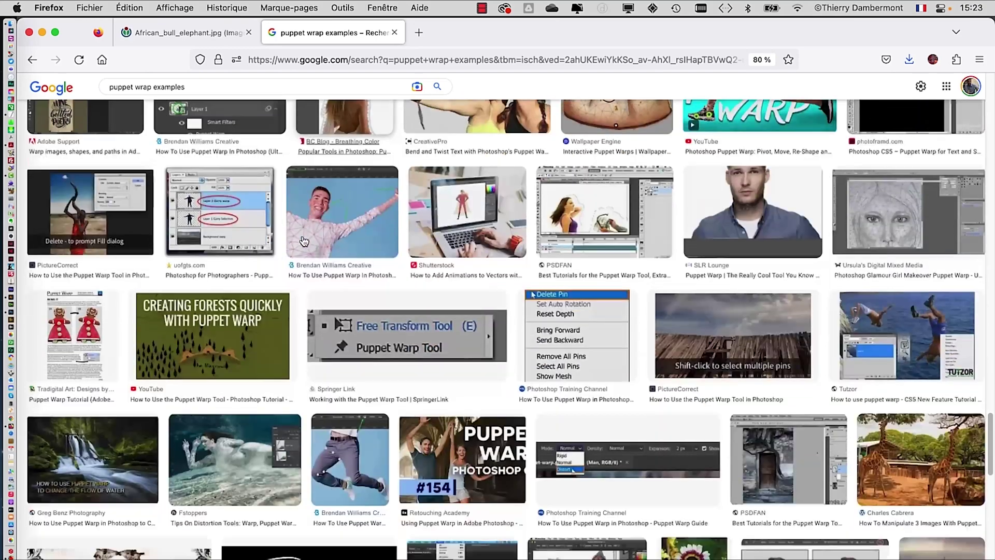
pyautogui.scroll(-3, 300, 235)
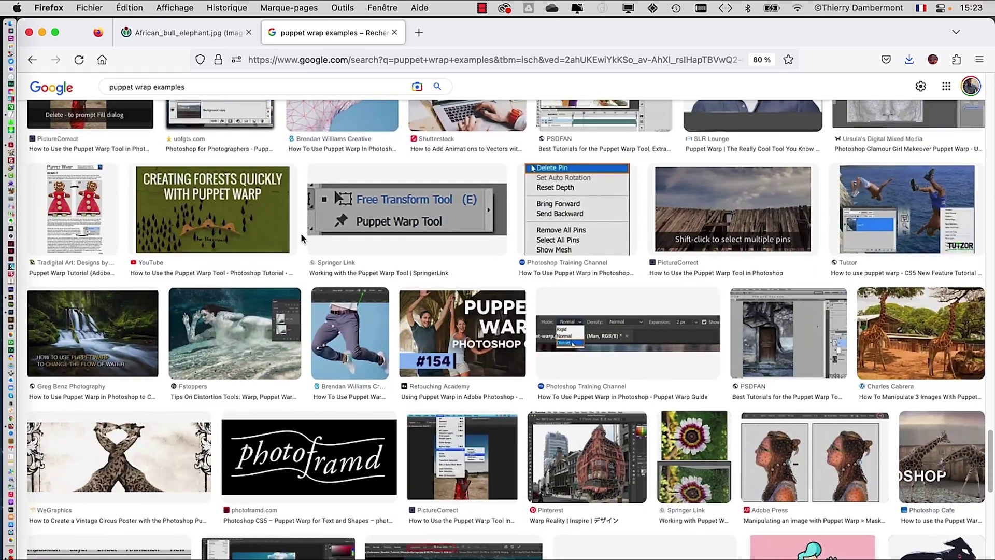
pyautogui.scroll(-5, 300, 236)
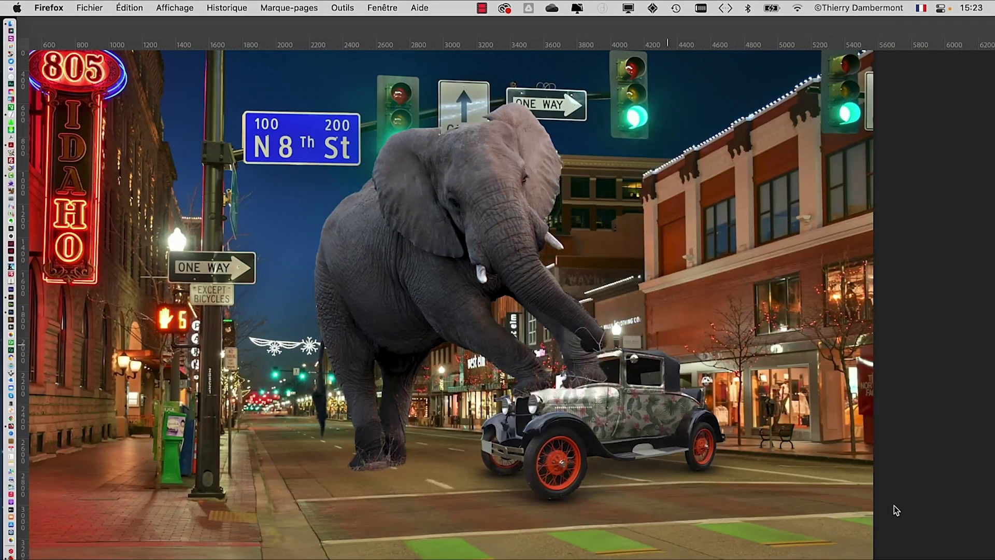
# Switch back to the elephant street composite in Photoshop.
pyautogui.click(896, 511)
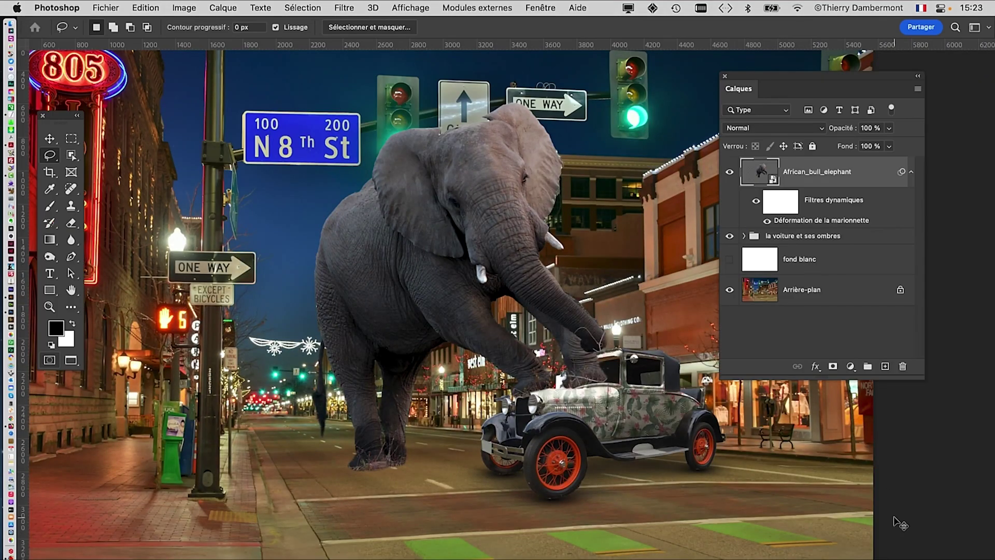
pyautogui.scroll(3, 438, 146)
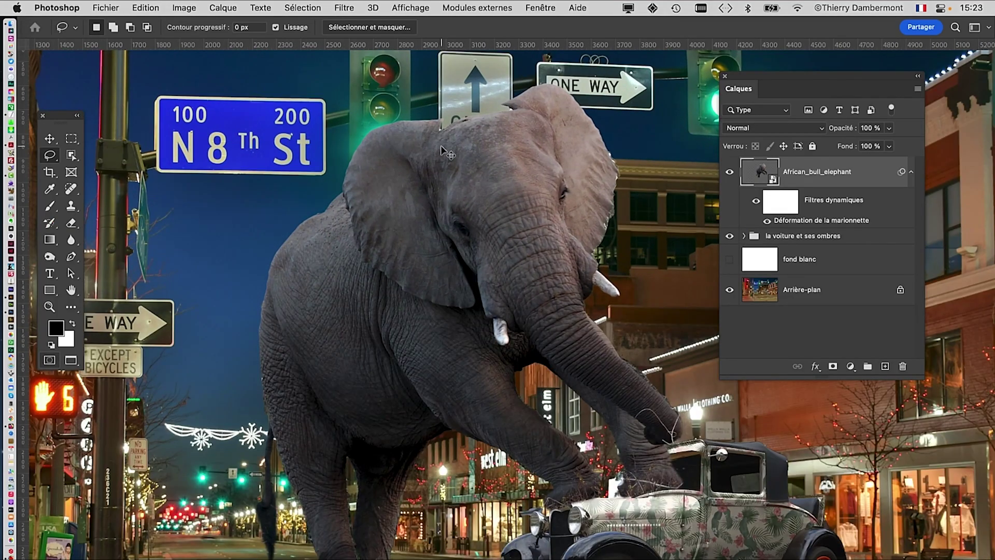
# Display the Red channel on its own, and return to the RVB composite view.
pyautogui.press('super+3')
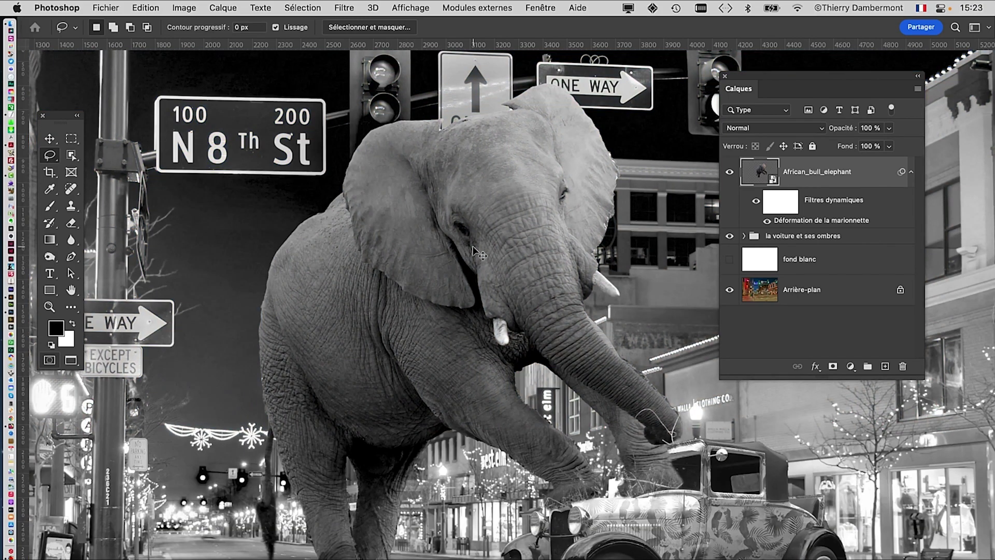
pyautogui.press('super+0')
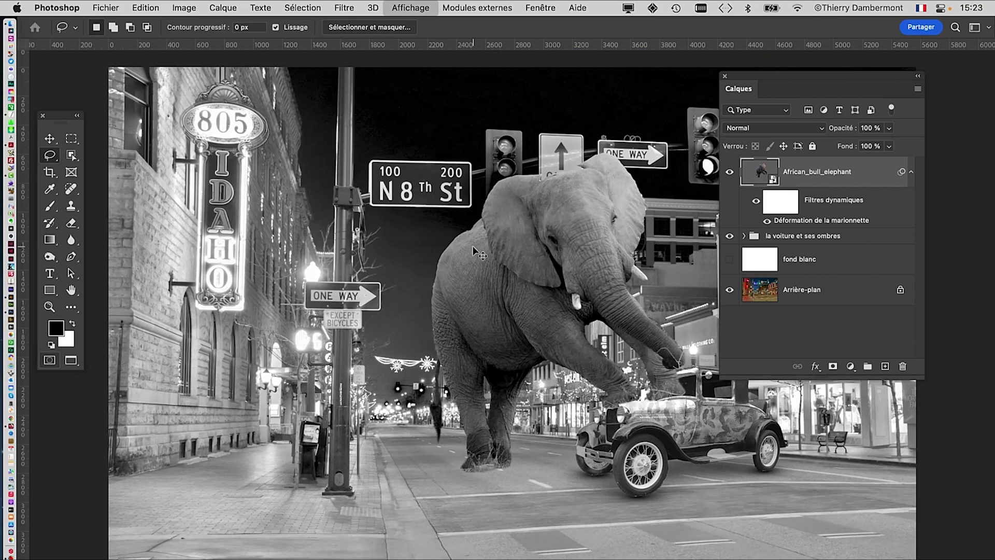
pyautogui.press('super+plus')
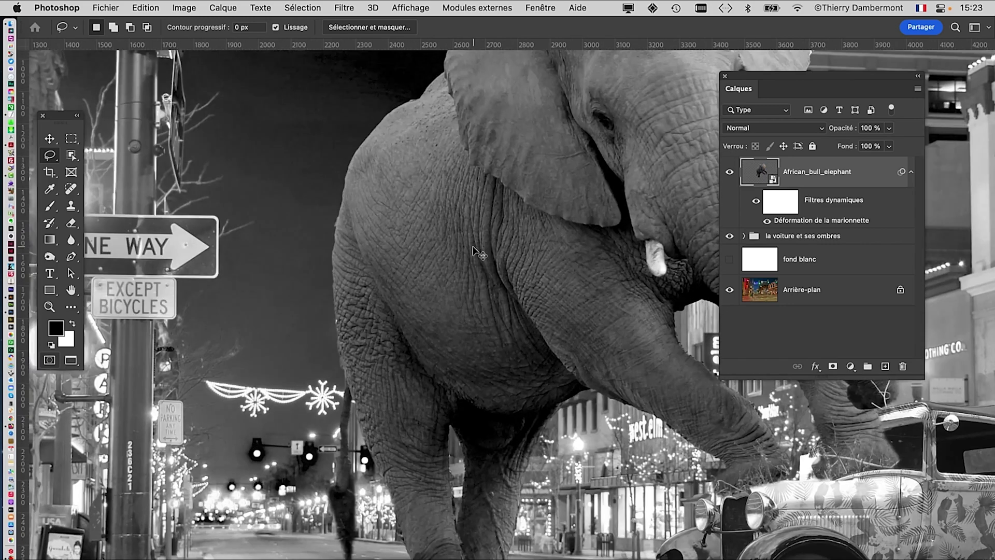
pyautogui.click(525, 7)
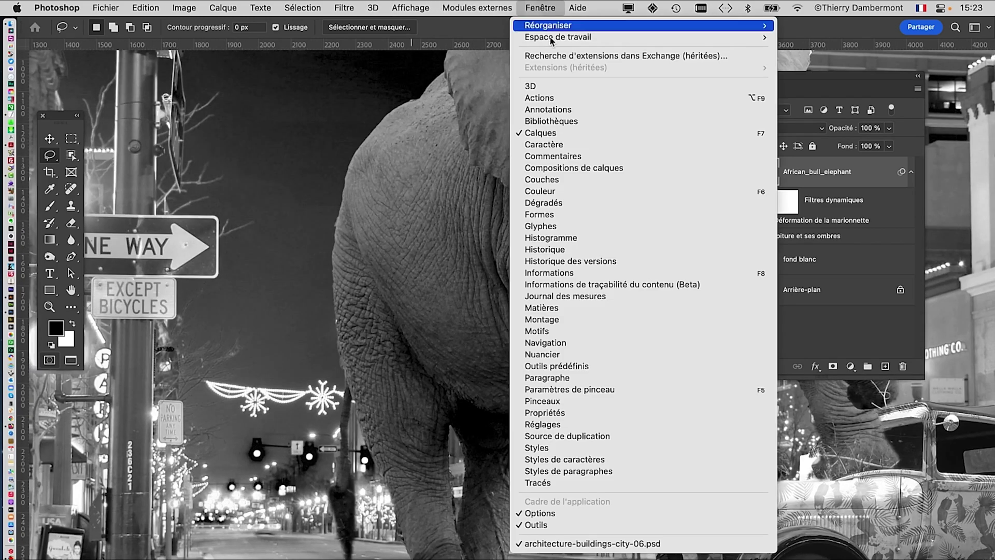
pyautogui.click(586, 182)
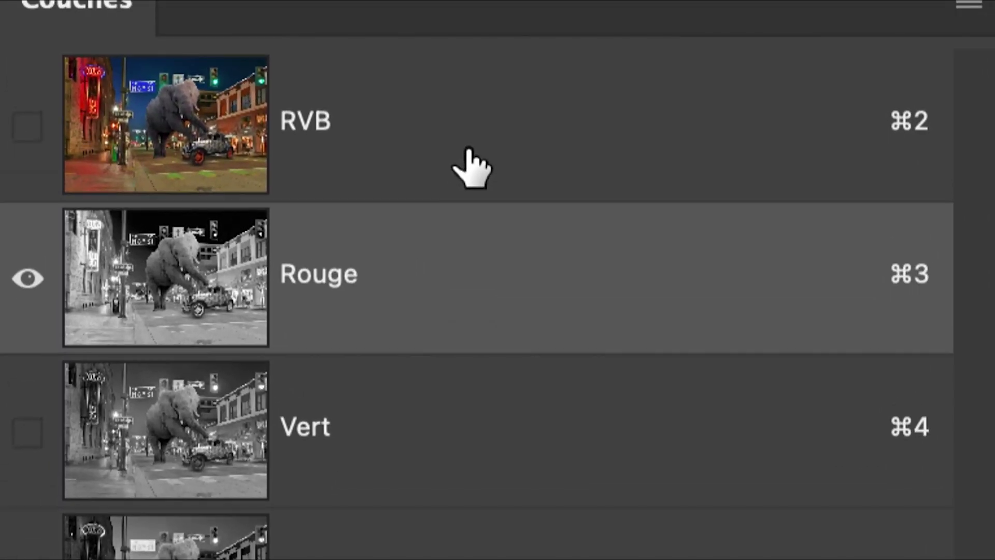
pyautogui.click(466, 115)
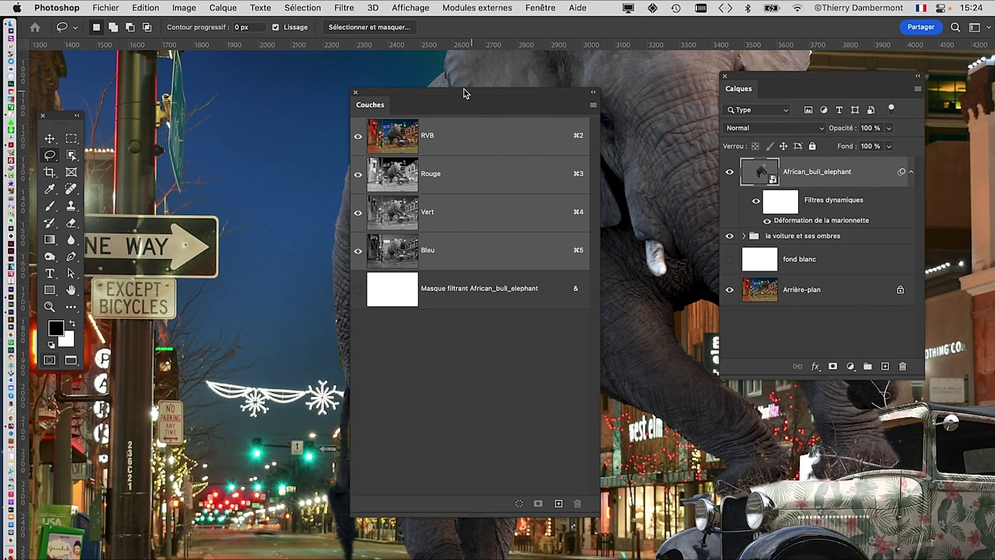
pyautogui.click(356, 92)
# Show only the Arrière-plan layer, hiding the elephant and the car group.
pyautogui.press('super+minus')
pyautogui.press('super+minus')
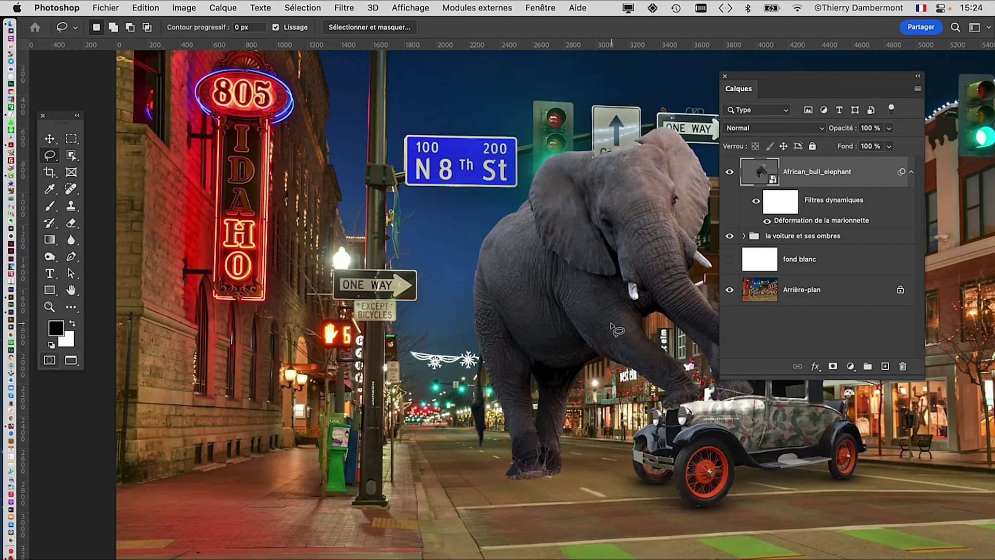
pyautogui.moveTo(534, 306); pyautogui.dragTo(362, 302)
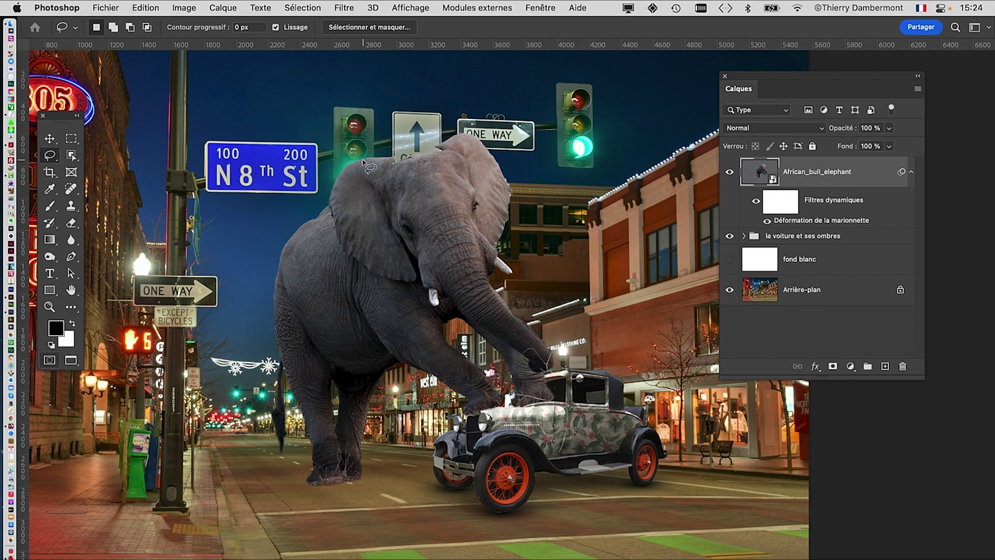
pyautogui.scroll(2, 369, 163)
pyautogui.scroll(-3, 369, 164)
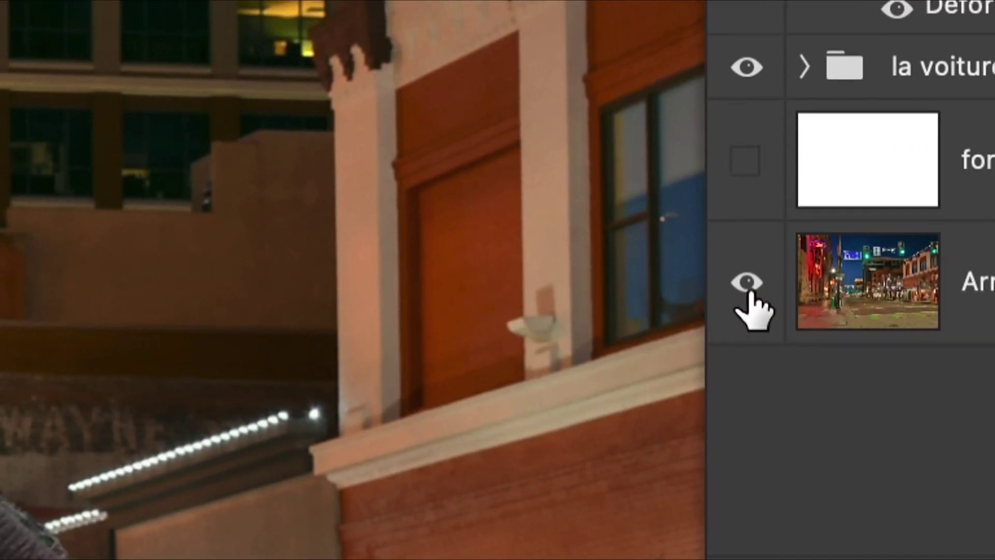
pyautogui.keyDown('alt'); pyautogui.click(420, 275); pyautogui.keyUp('alt')
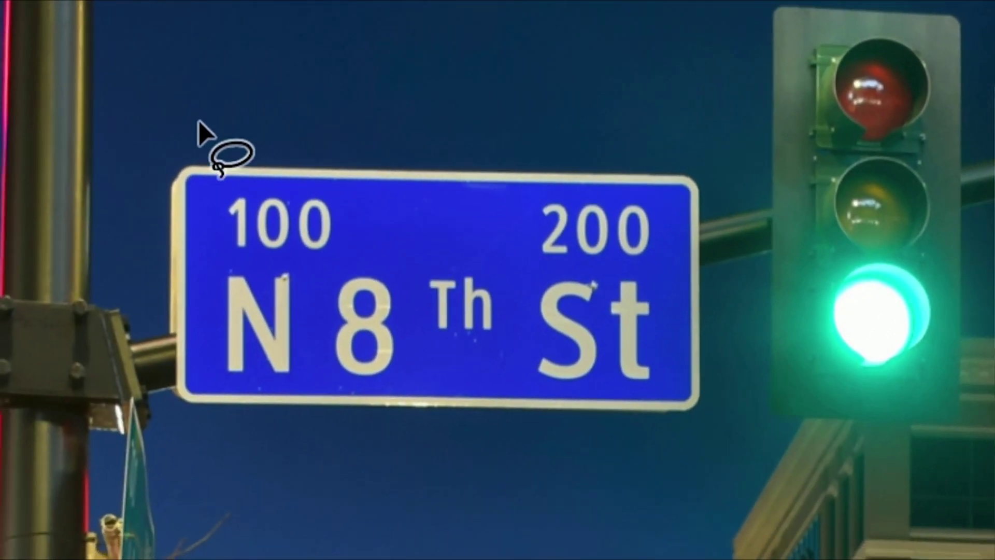
# Draw a loose lasso selection around the N 8th St sign, the adjacent traffic light, and the ONLY and ONE WAY signs.
pyautogui.moveTo(197, 119)
pyautogui.mouseDown()
pyautogui.moveTo(187, 128)
pyautogui.moveTo(196, 178)
pyautogui.moveTo(344, 195)
pyautogui.moveTo(390, 165)
pyautogui.moveTo(495, 151)
pyautogui.moveTo(515, 133)
pyautogui.moveTo(510, 99)
pyautogui.moveTo(362, 98)
pyautogui.moveTo(190, 133)
pyautogui.moveTo(205, 193)
pyautogui.moveTo(469, 194)
pyautogui.mouseUp()
pyautogui.moveTo(361, 178); pyautogui.dragTo(407, 127)
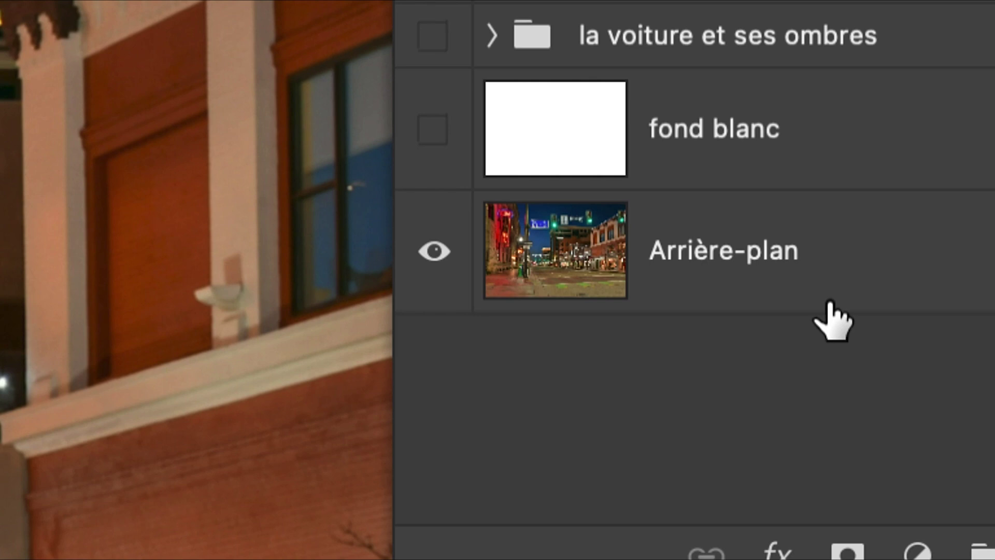
# Copy the lasso-selected signs and traffic light from the Arrière-plan layer to a new layer with Calque par Copier.
pyautogui.click(830, 301)
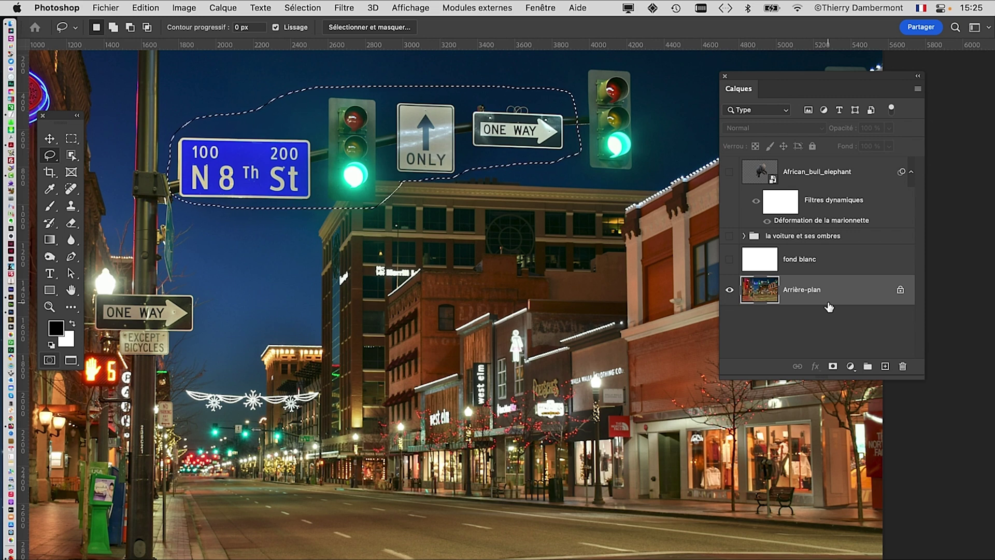
pyautogui.click(219, 7)
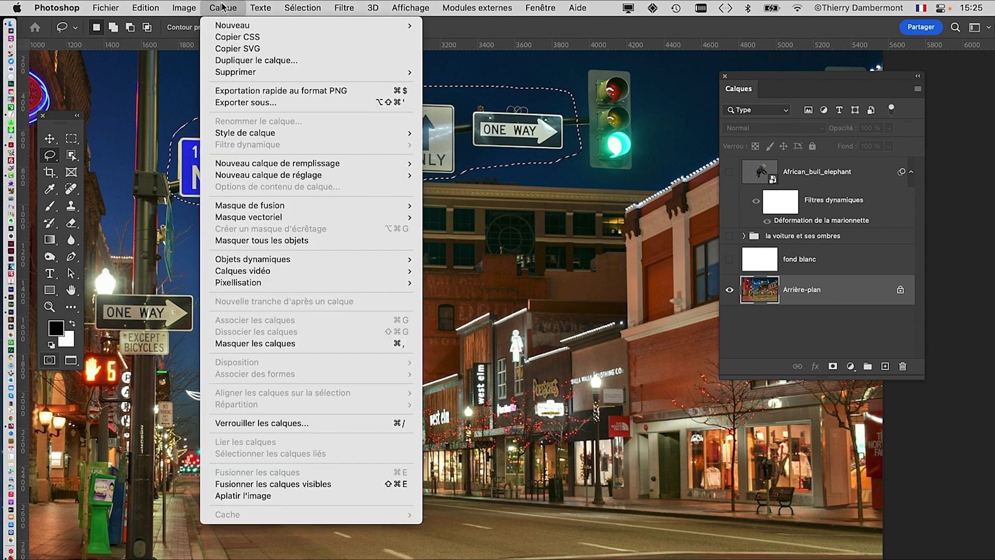
pyautogui.moveTo(231, 29)
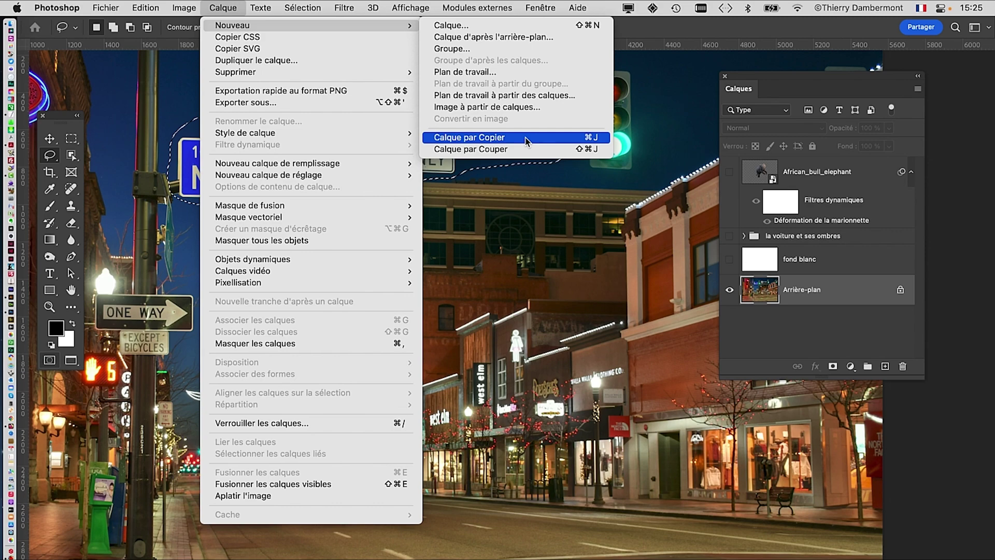
pyautogui.click(527, 139)
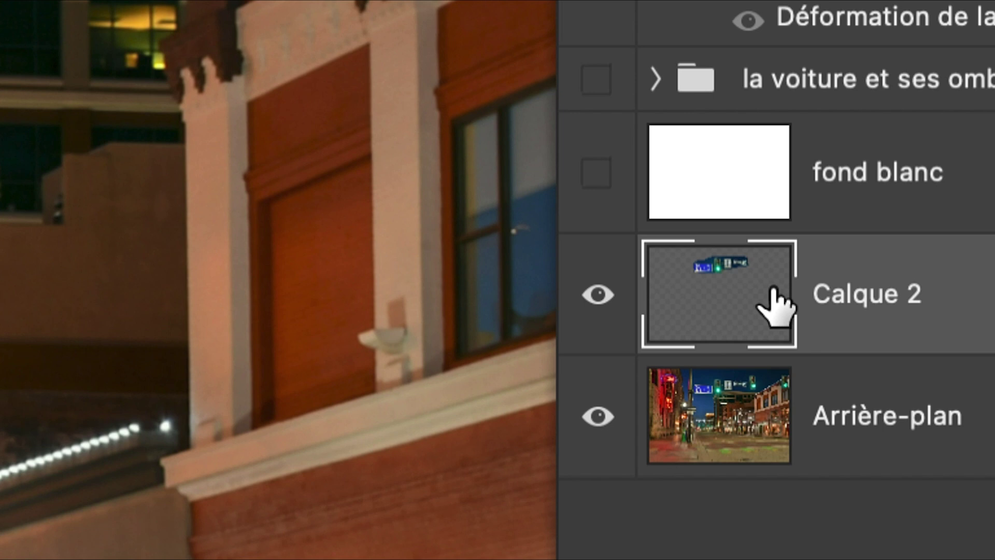
# Move the copied signs layer above the elephant layer, and show the elephant and the car group again.
pyautogui.moveTo(771, 287); pyautogui.dragTo(782, 212)
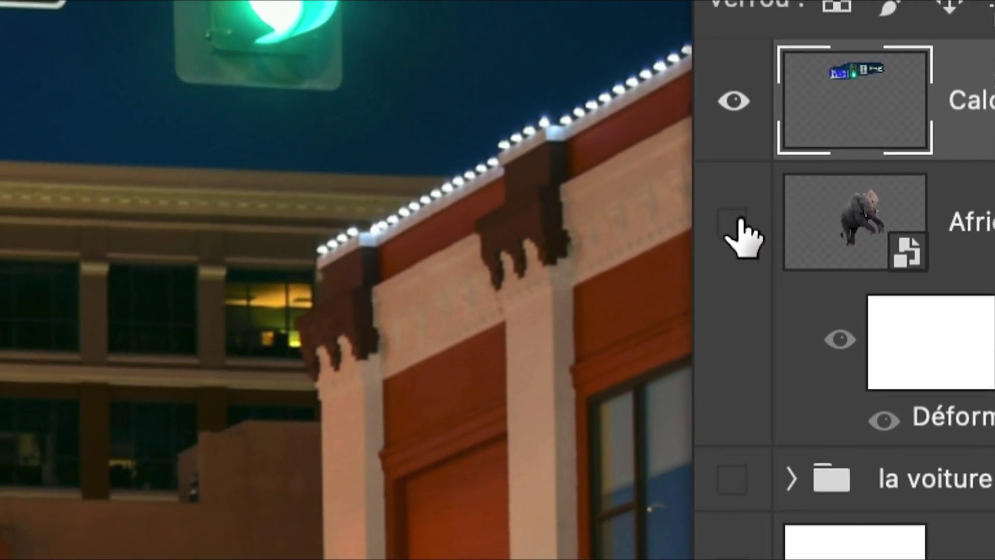
pyautogui.click(573, 313)
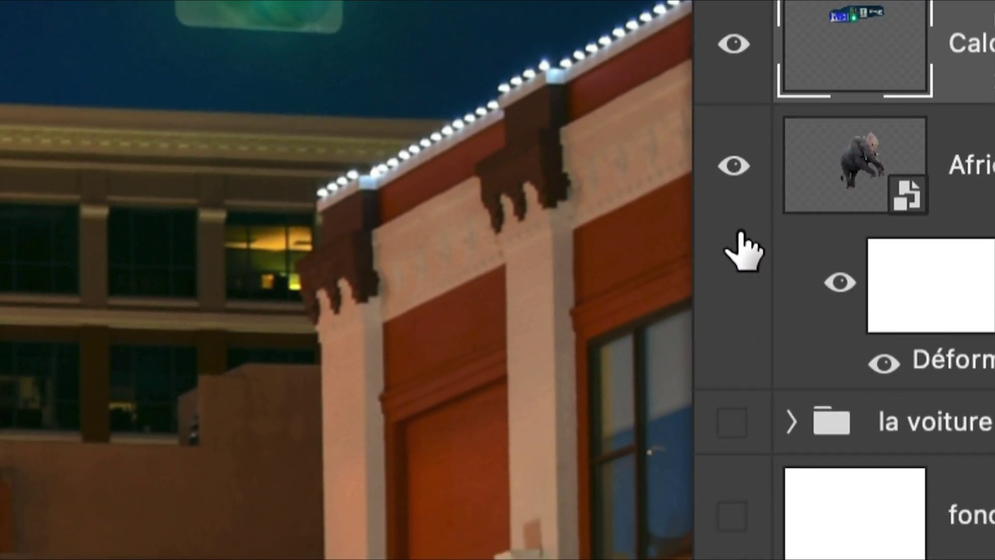
pyautogui.click(732, 422)
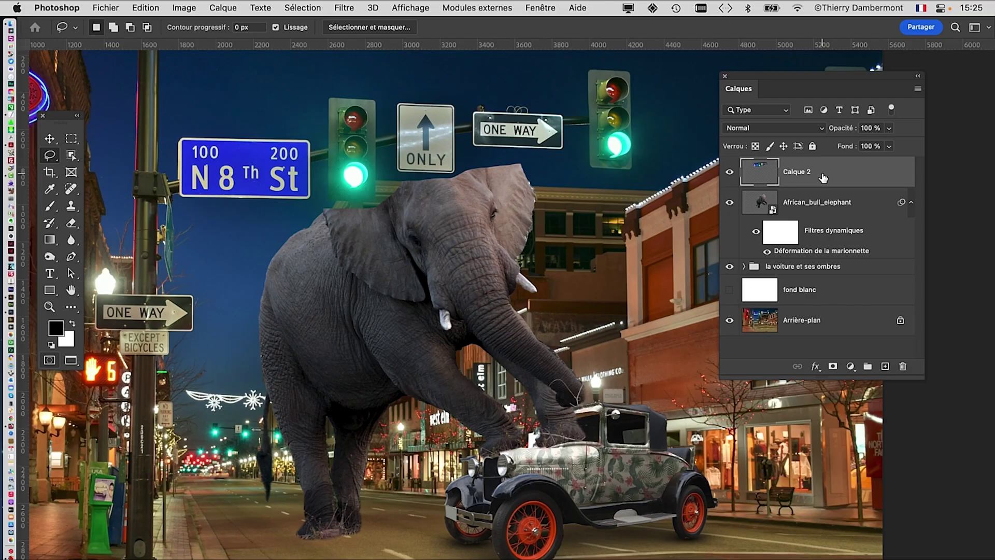
# Add a layer mask to Calque 2 and ready the Brush tool with black as the foreground colour.
pyautogui.press('super+plus')
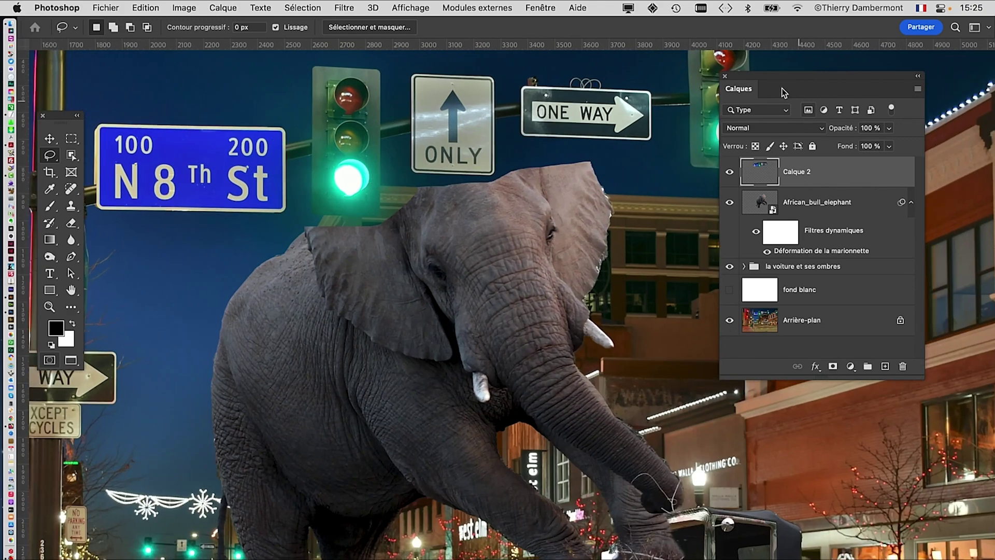
pyautogui.moveTo(768, 78); pyautogui.dragTo(901, 88)
pyautogui.moveTo(614, 243); pyautogui.dragTo(624, 277)
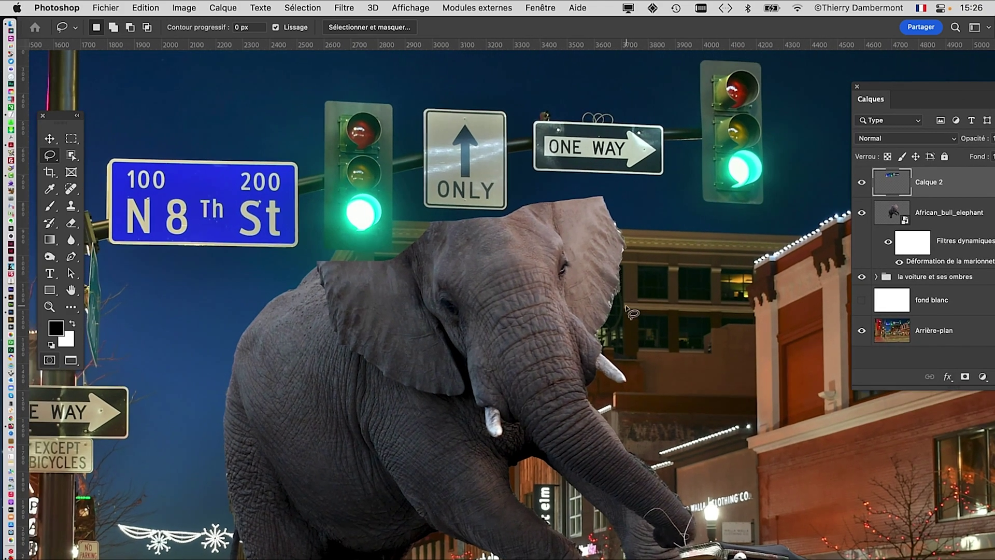
pyautogui.moveTo(543, 274); pyautogui.dragTo(469, 270)
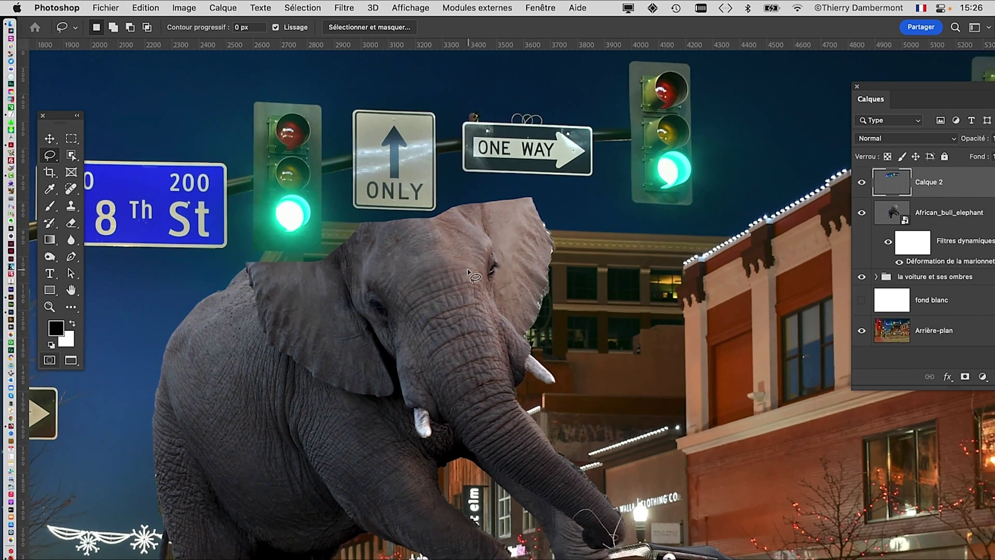
pyautogui.moveTo(885, 88); pyautogui.dragTo(683, 82)
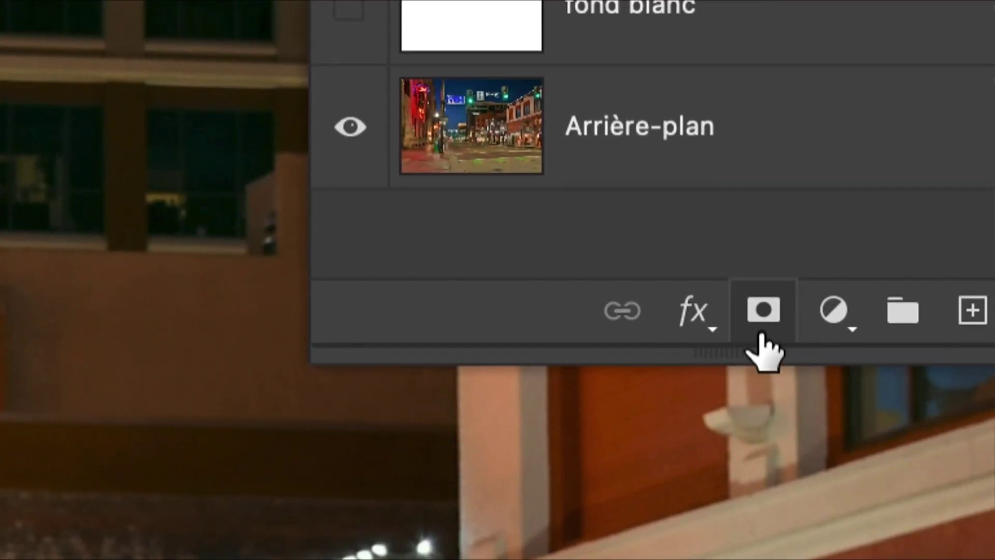
pyautogui.click(764, 311)
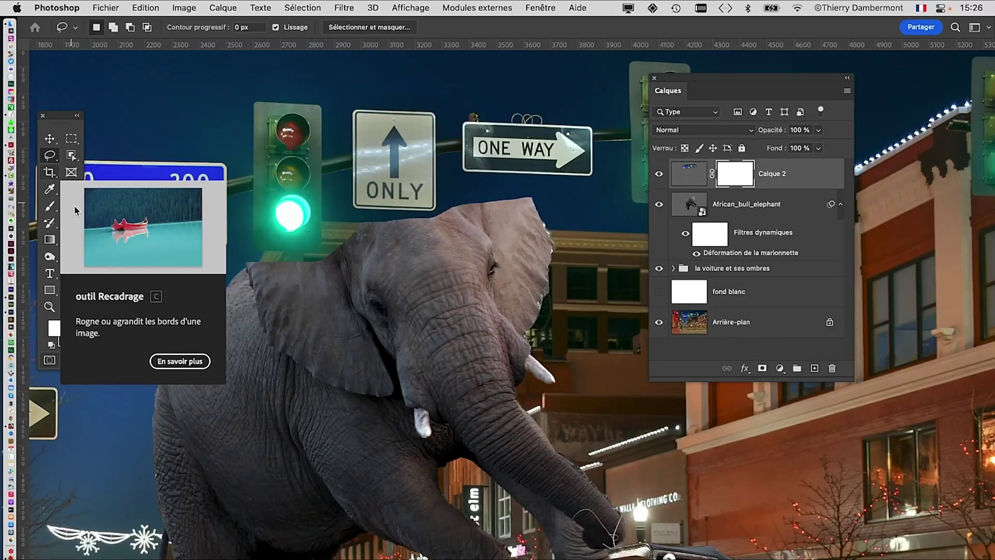
pyautogui.click(50, 206)
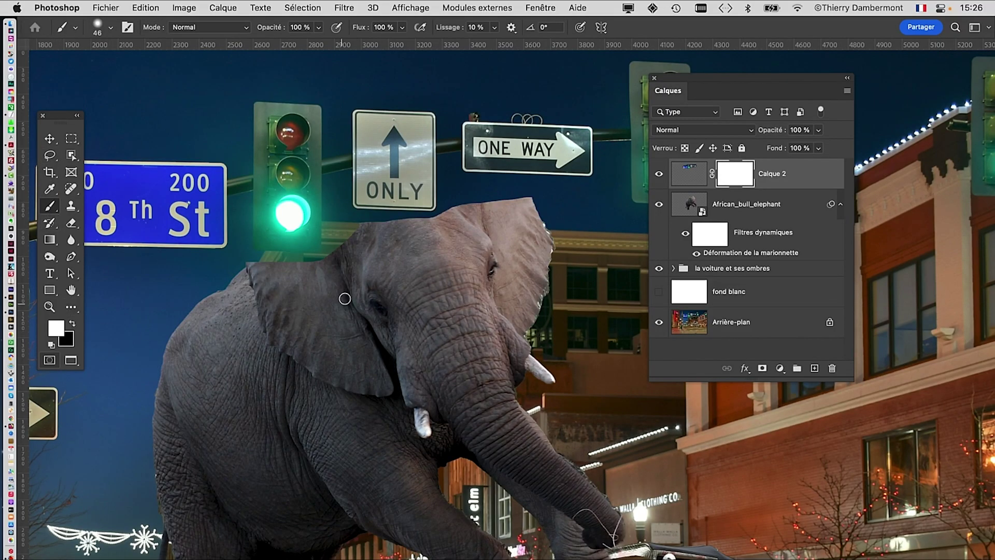
pyautogui.click(72, 323)
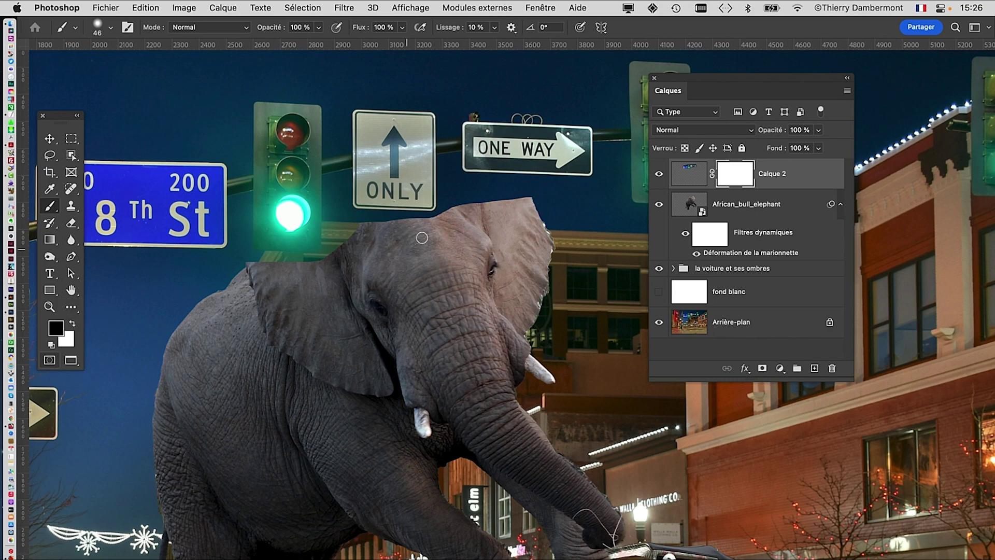
# Try painting black on the Calque 2 mask along the top of the elephant's head, beneath the ONLY sign.
pyautogui.scroll(4, 393, 213)
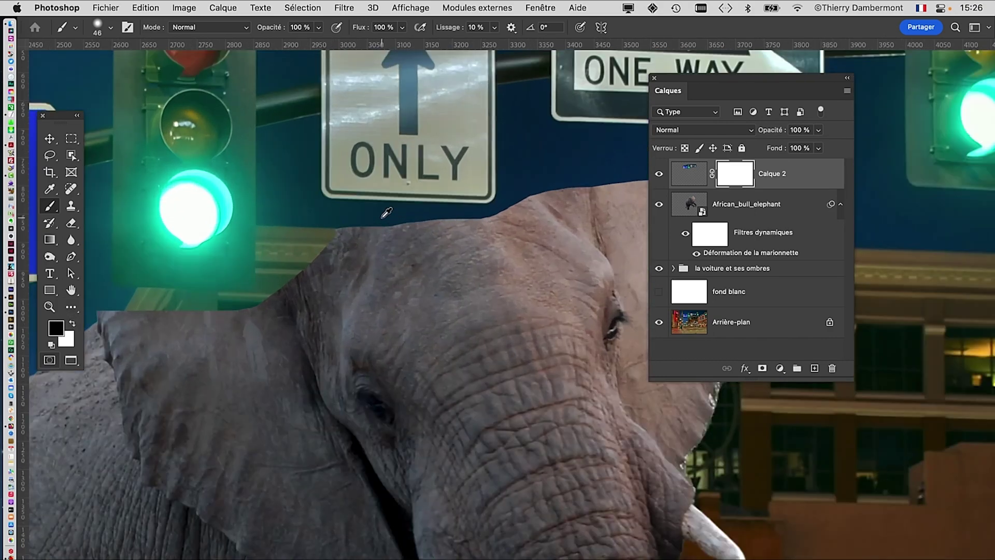
pyautogui.moveTo(389, 217)
pyautogui.mouseDown()
pyautogui.moveTo(335, 218)
pyautogui.moveTo(502, 212)
pyautogui.moveTo(507, 188)
pyautogui.moveTo(566, 177)
pyautogui.mouseUp()
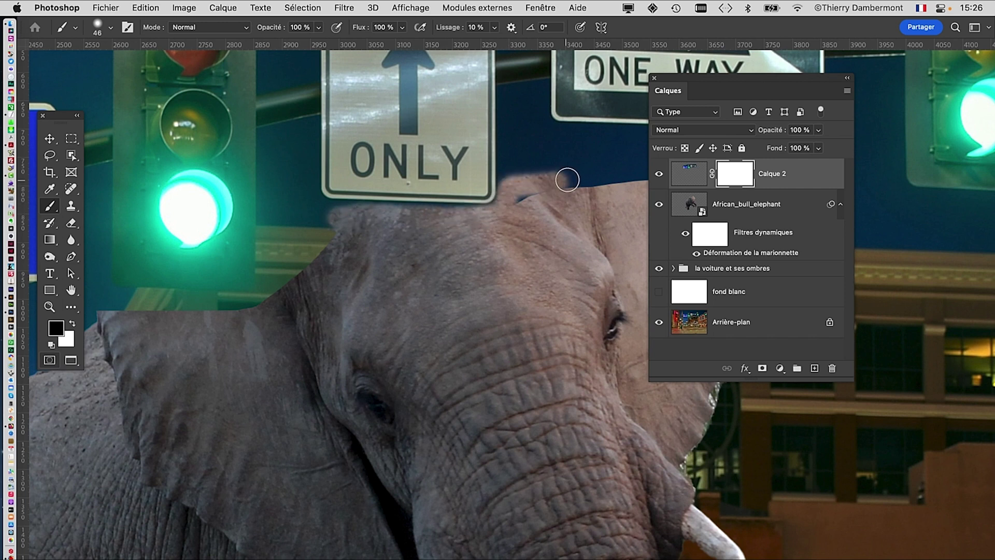
pyautogui.moveTo(353, 222); pyautogui.dragTo(310, 206)
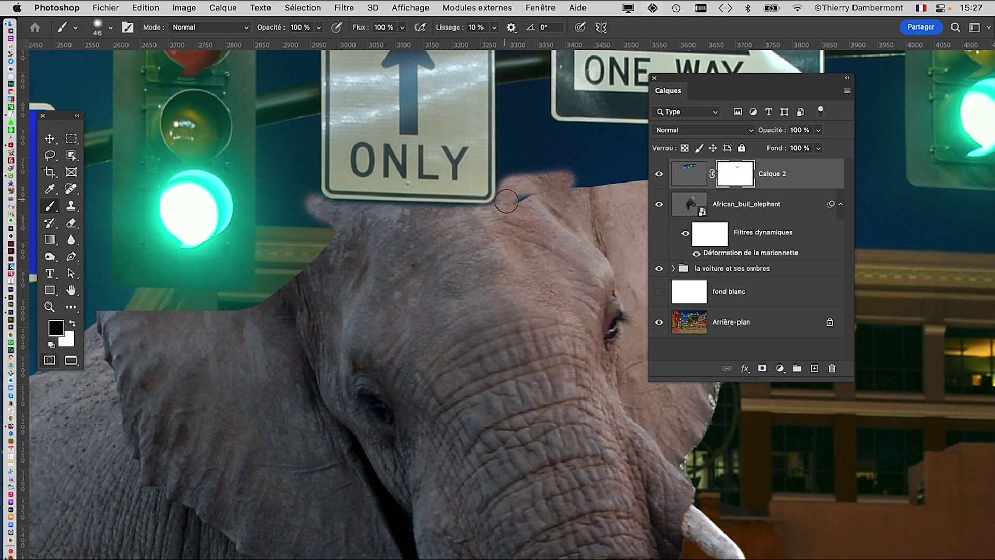
pyautogui.moveTo(505, 202)
pyautogui.mouseDown()
pyautogui.moveTo(555, 186)
pyautogui.moveTo(553, 168)
pyautogui.moveTo(581, 167)
pyautogui.moveTo(573, 182)
pyautogui.mouseUp()
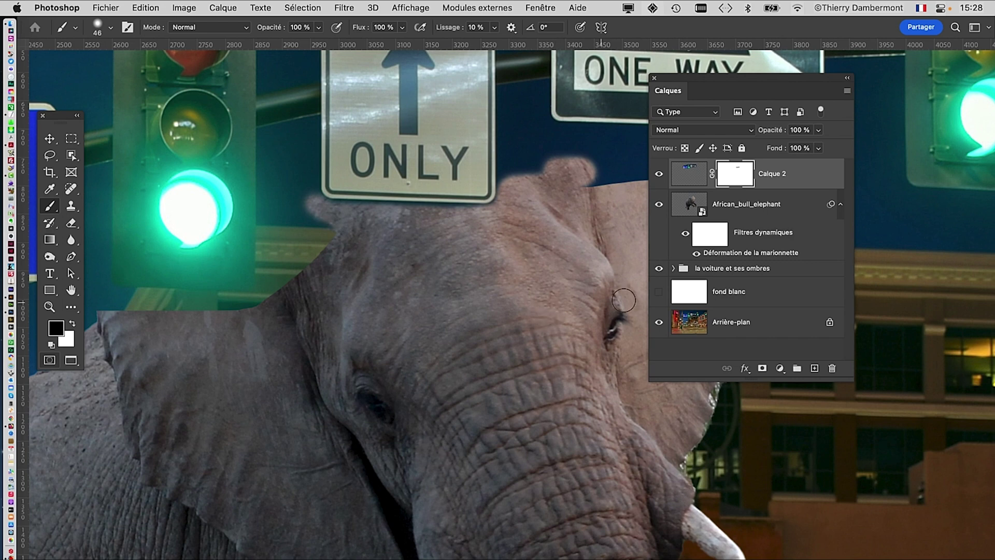
# Delete the layer mask from Calque 2 without applying it.
pyautogui.scroll(-3, 513, 240)
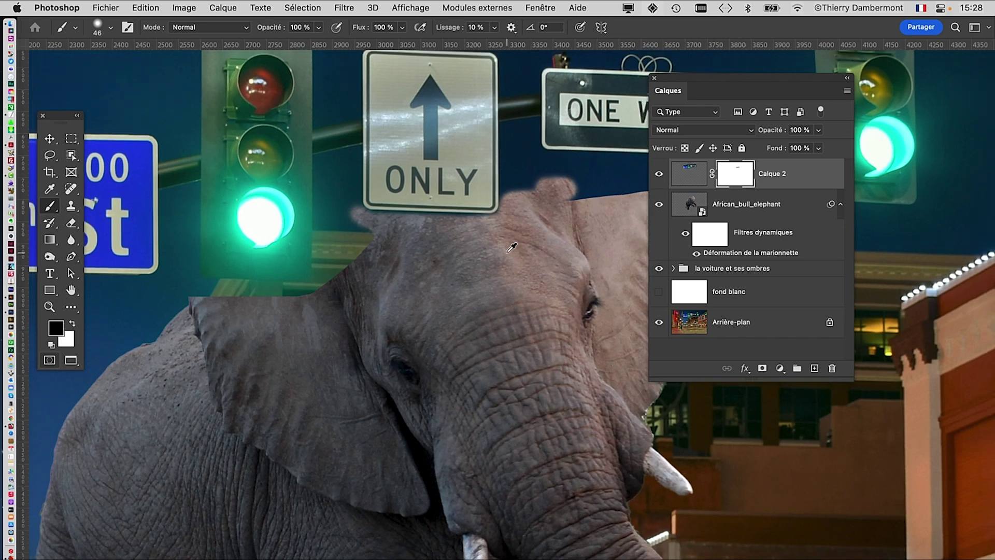
pyautogui.moveTo(724, 79); pyautogui.dragTo(773, 71)
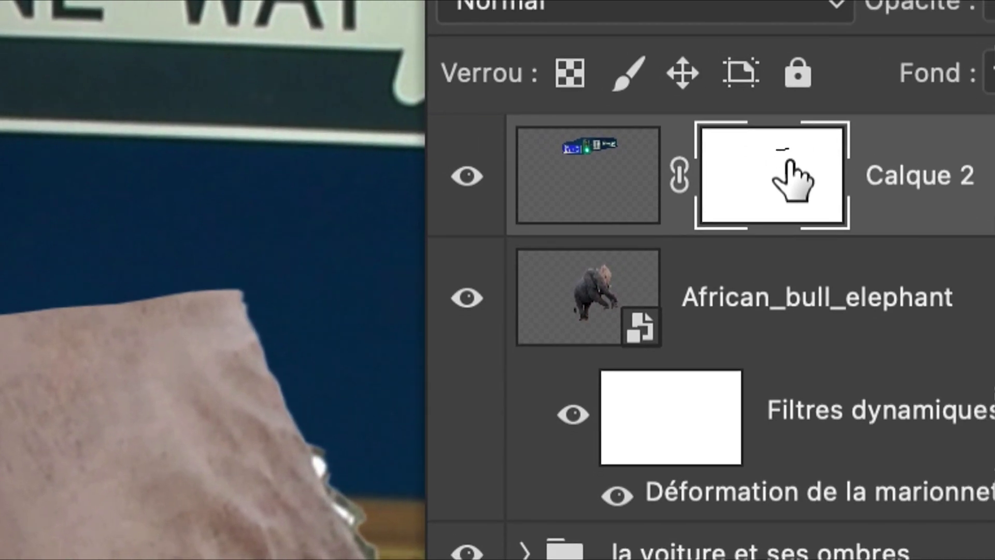
pyautogui.moveTo(787, 162); pyautogui.dragTo(859, 319)
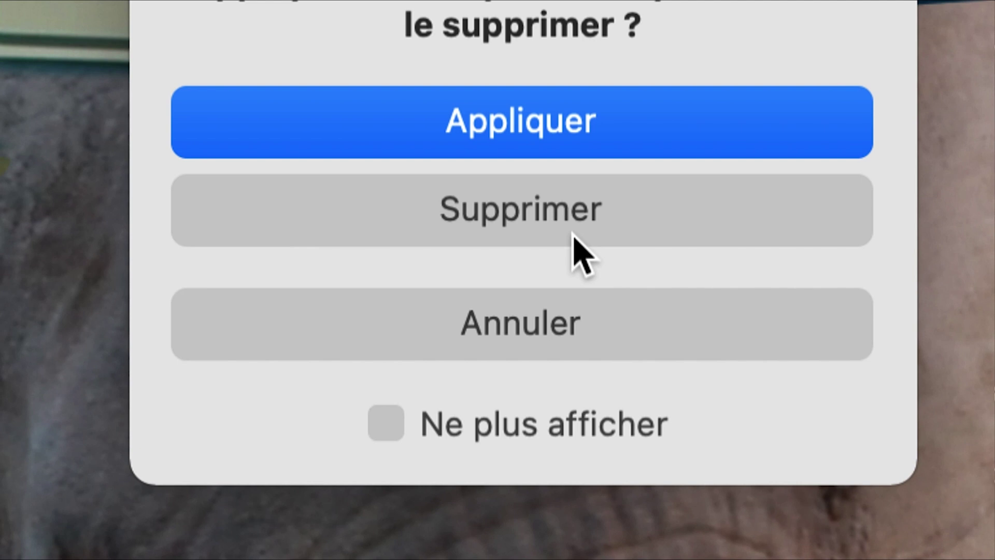
pyautogui.click(573, 234)
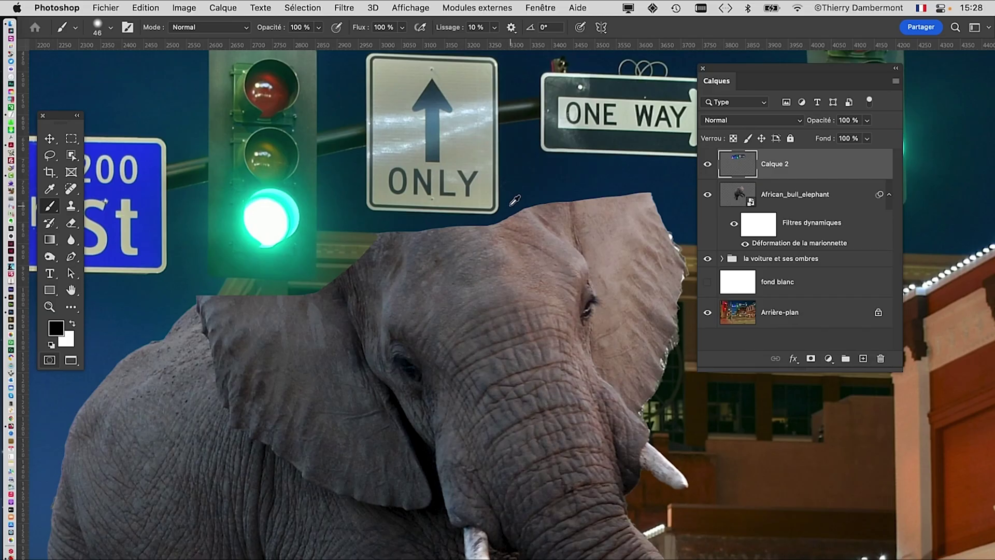
# Activate the Pen tool in Tracé mode with the precise crosshair cursor, ready to outline the signs.
pyautogui.scroll(4, 514, 200)
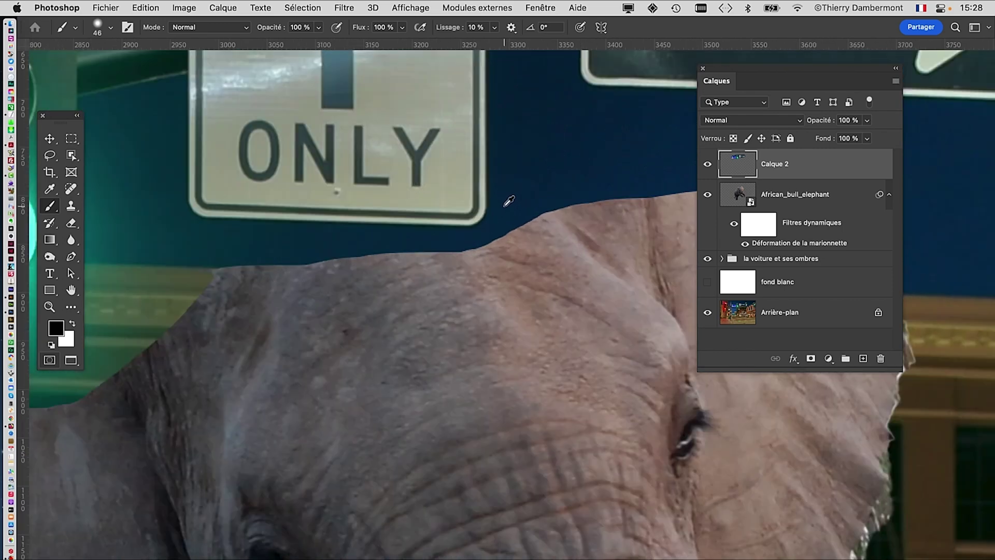
pyautogui.moveTo(534, 252); pyautogui.dragTo(456, 290)
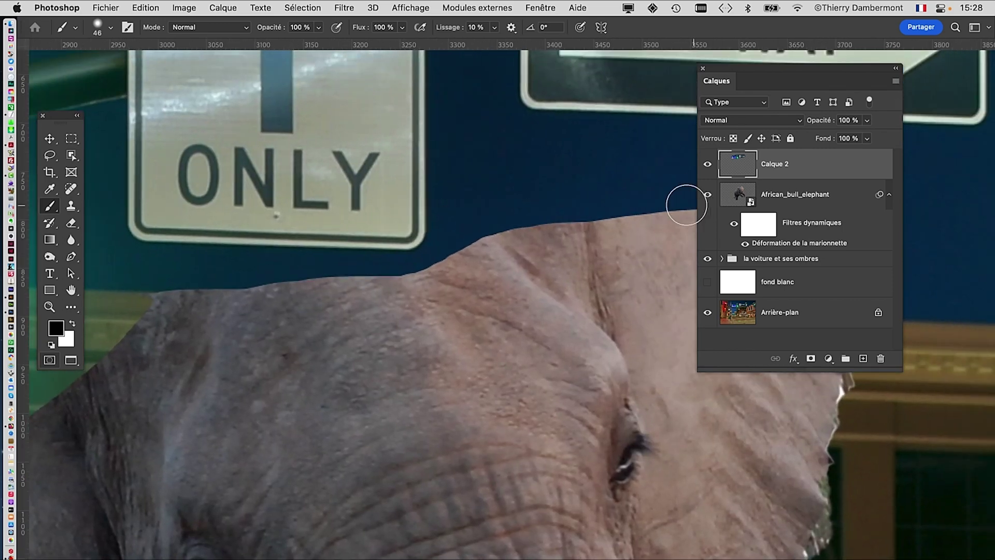
pyautogui.scroll(-1, 686, 205)
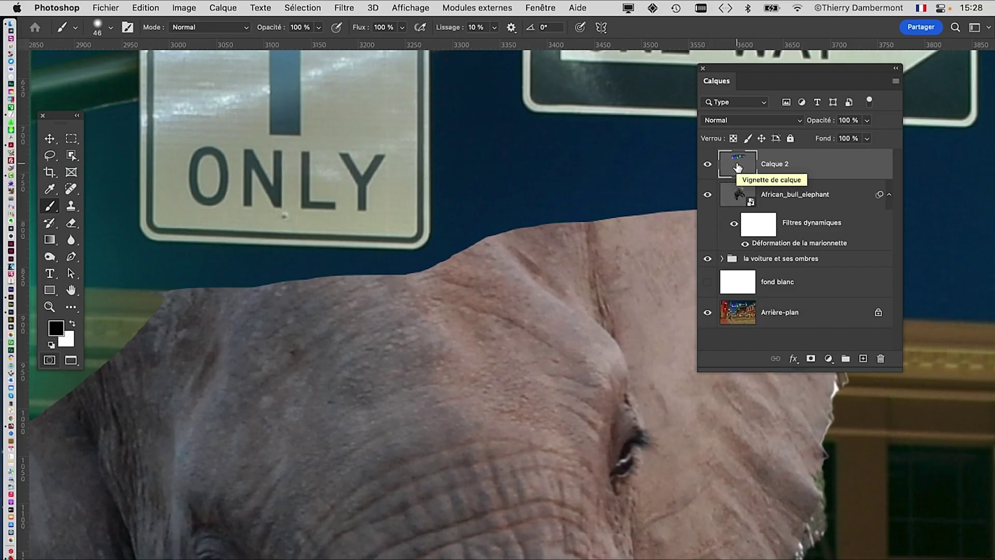
pyautogui.scroll(-5, 567, 259)
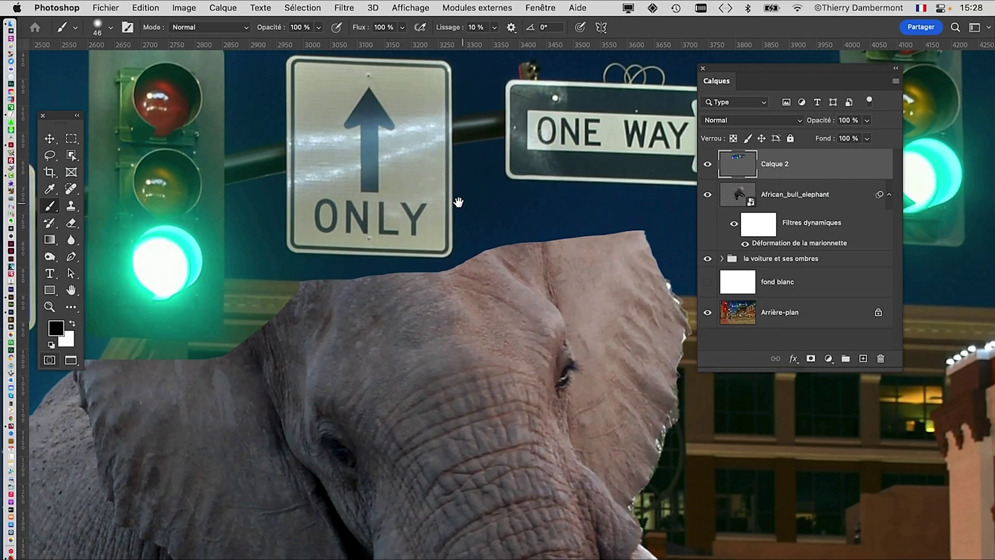
pyautogui.moveTo(458, 201); pyautogui.dragTo(394, 133)
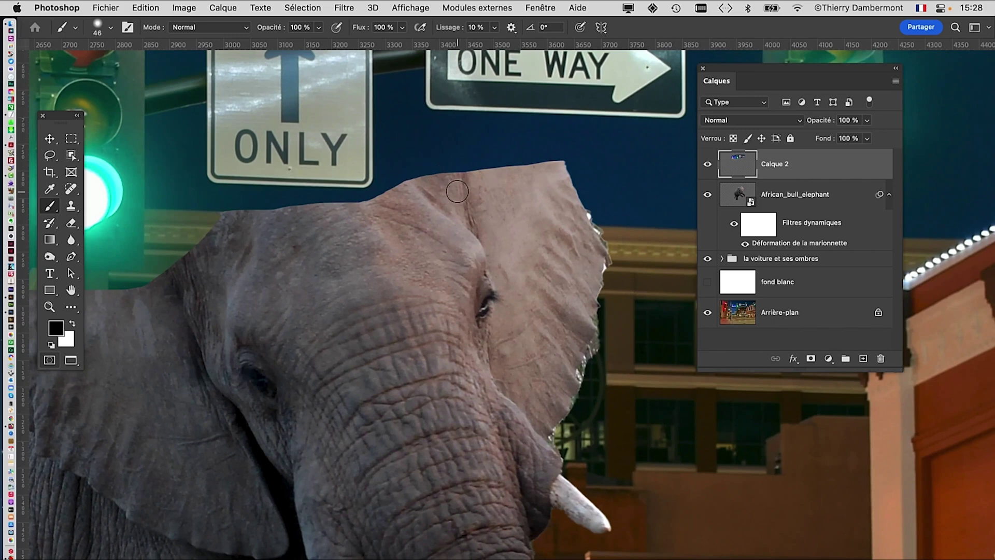
pyautogui.scroll(-3, 438, 188)
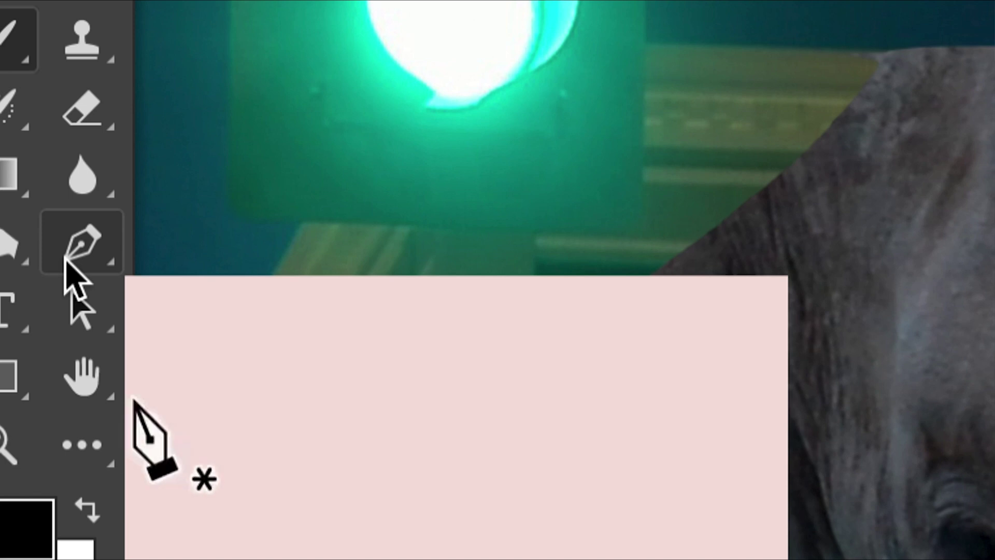
pyautogui.click(67, 260)
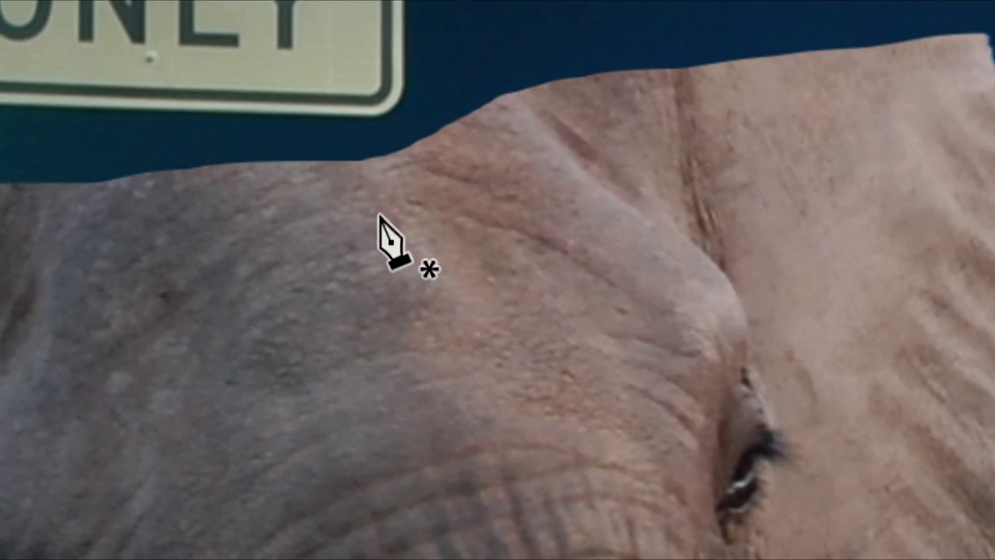
pyautogui.press('capslock')
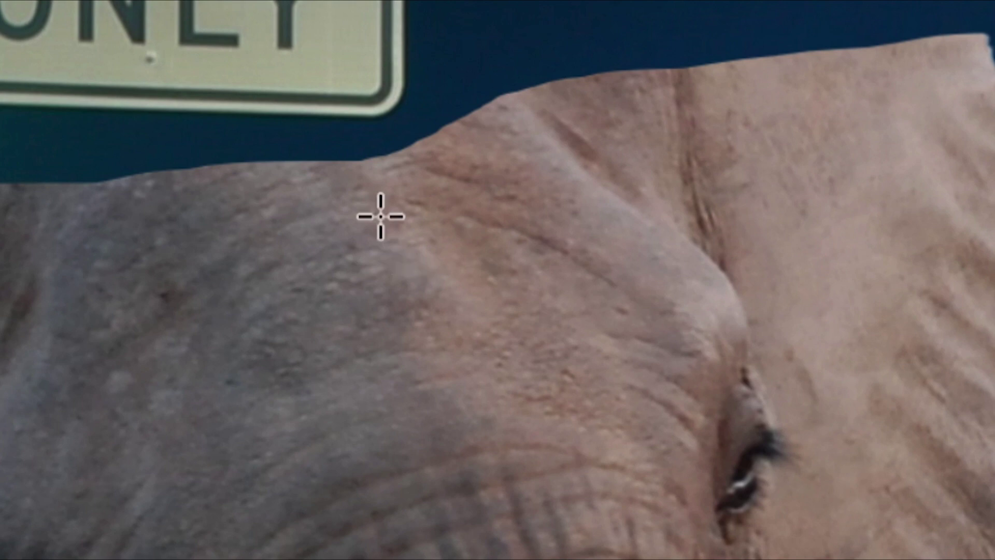
pyautogui.press('capslock')
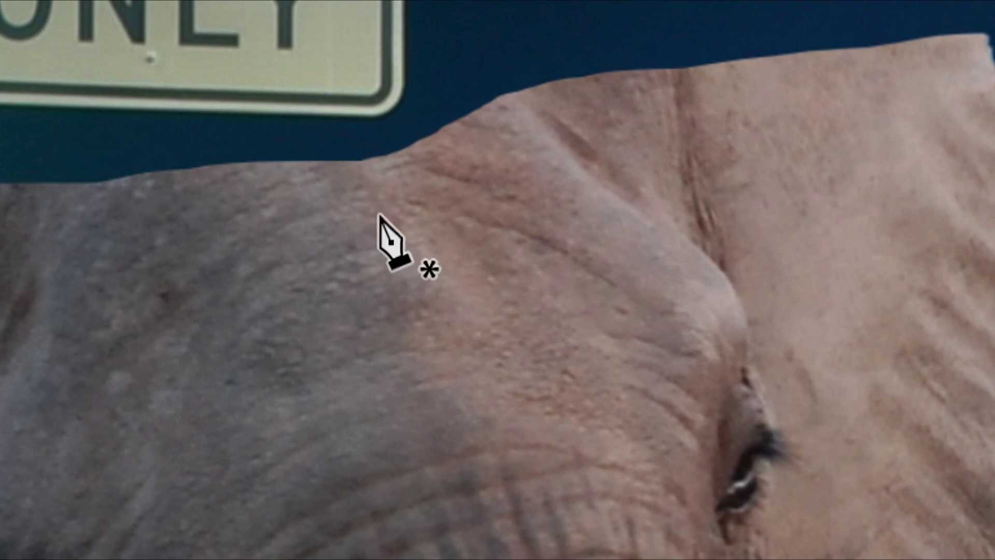
pyautogui.press('capslock')
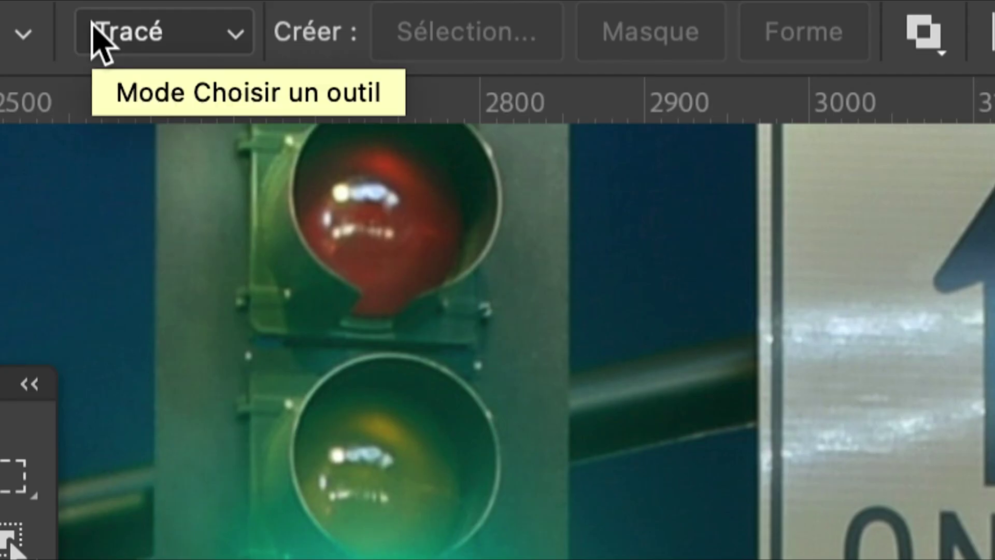
pyautogui.click(98, 38)
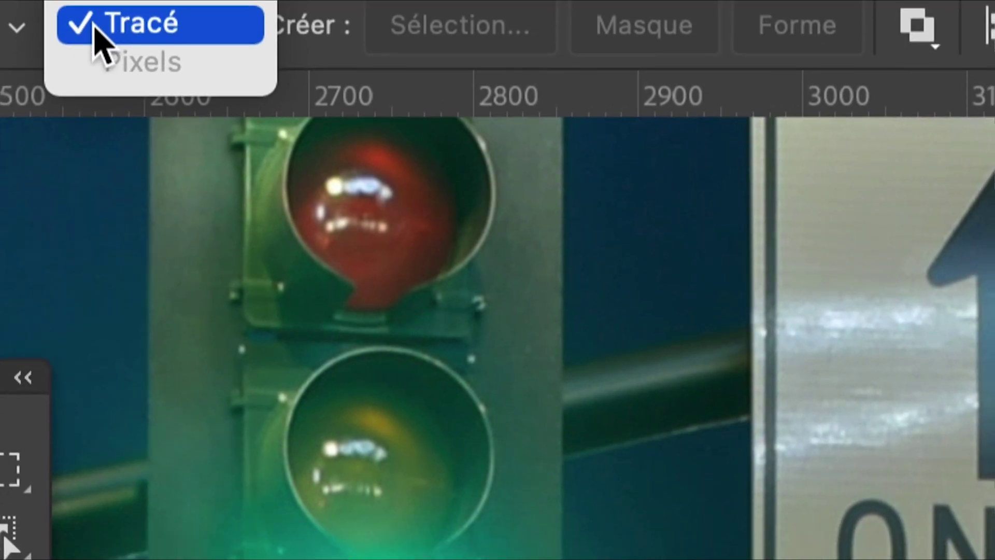
pyautogui.click(95, 28)
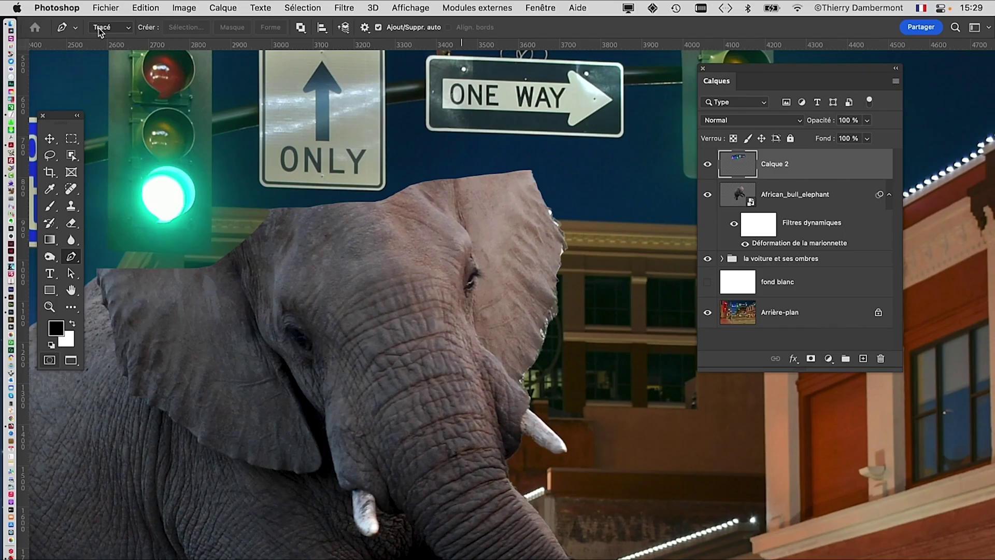
# Show the Tracés panel, detach it from its docked group and close the other panels that opened with it.
pyautogui.moveTo(460, 202); pyautogui.dragTo(409, 226)
pyautogui.click(554, 5)
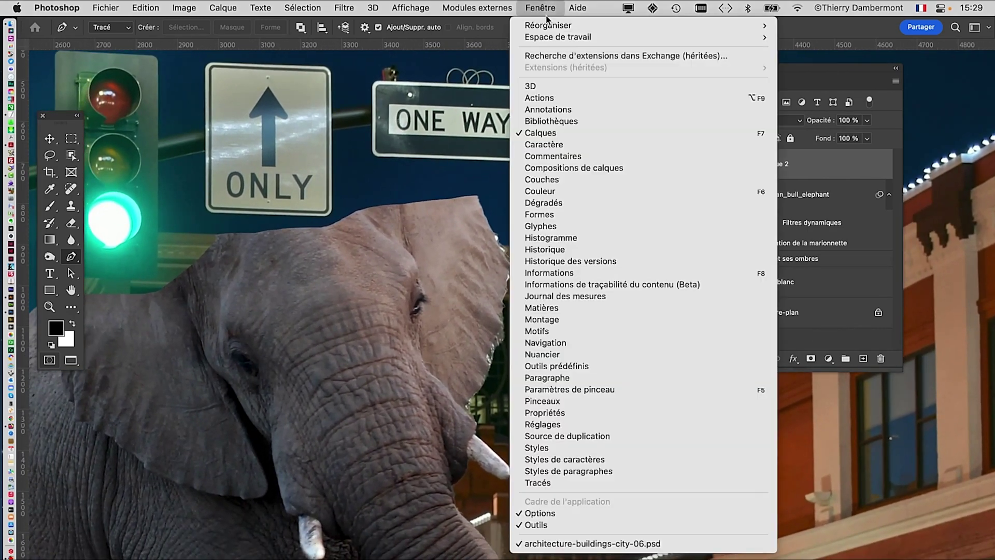
pyautogui.click(538, 482)
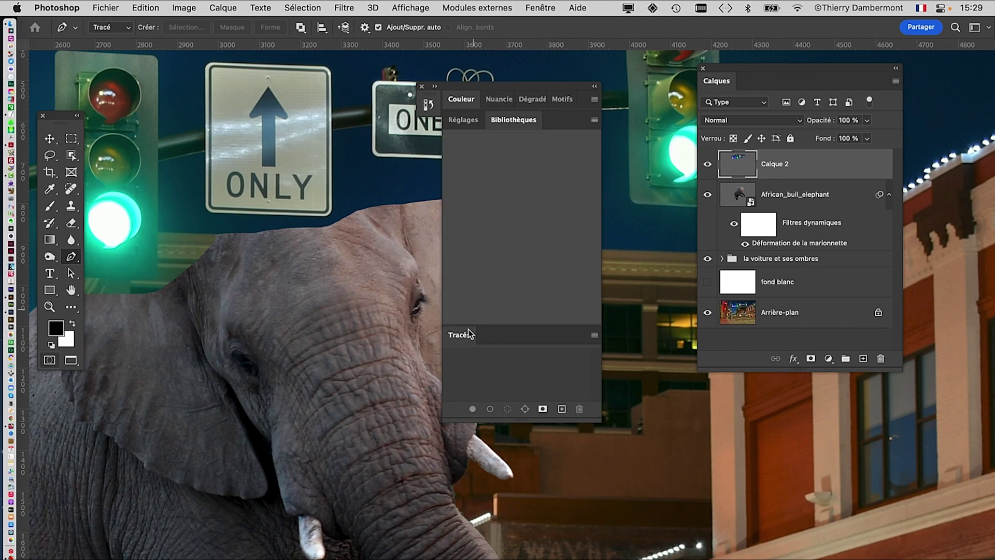
pyautogui.moveTo(246, 344); pyautogui.dragTo(244, 346)
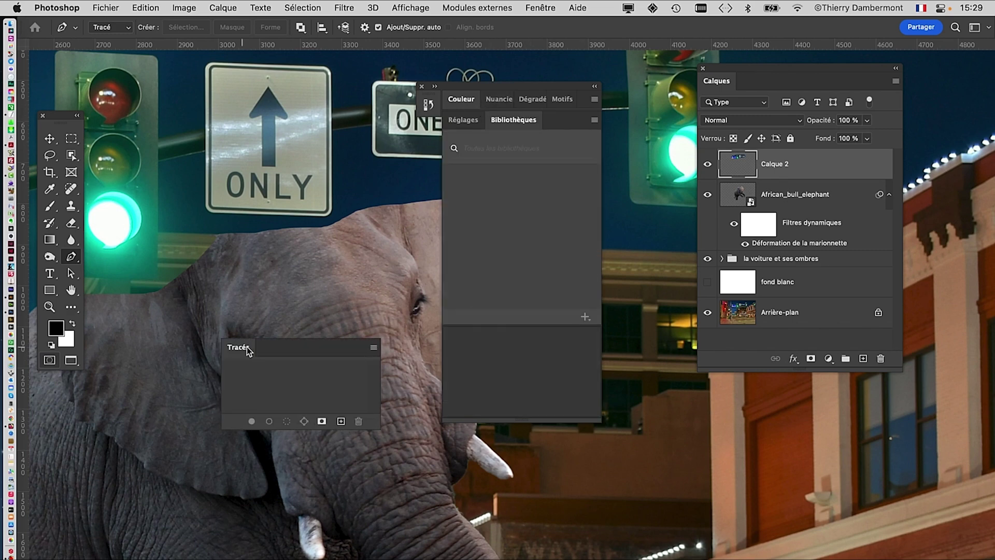
pyautogui.click(421, 89)
# Reposition the floating Tracés panel over the building and create a new empty path in it.
pyautogui.moveTo(318, 334); pyautogui.dragTo(570, 197)
pyautogui.moveTo(608, 294); pyautogui.dragTo(652, 348)
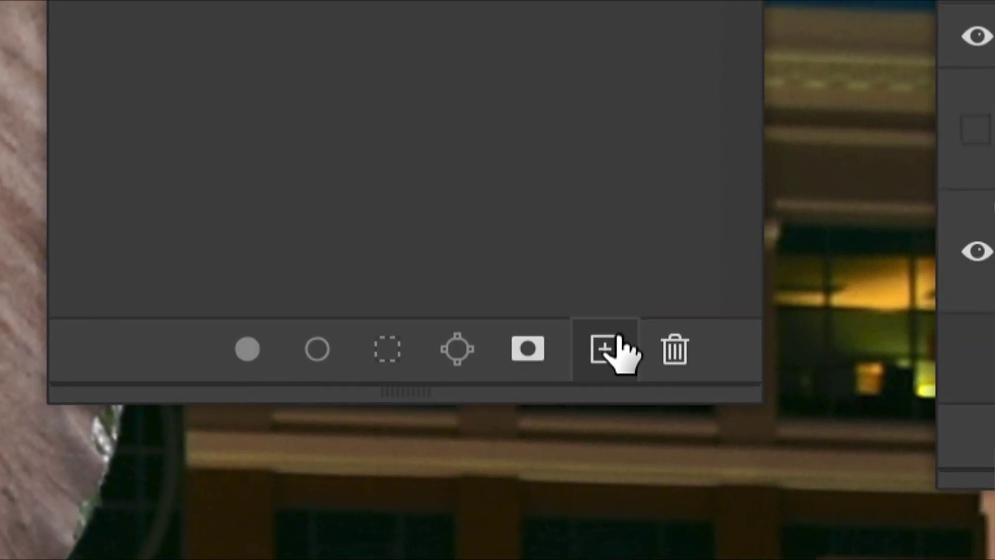
pyautogui.click(616, 344)
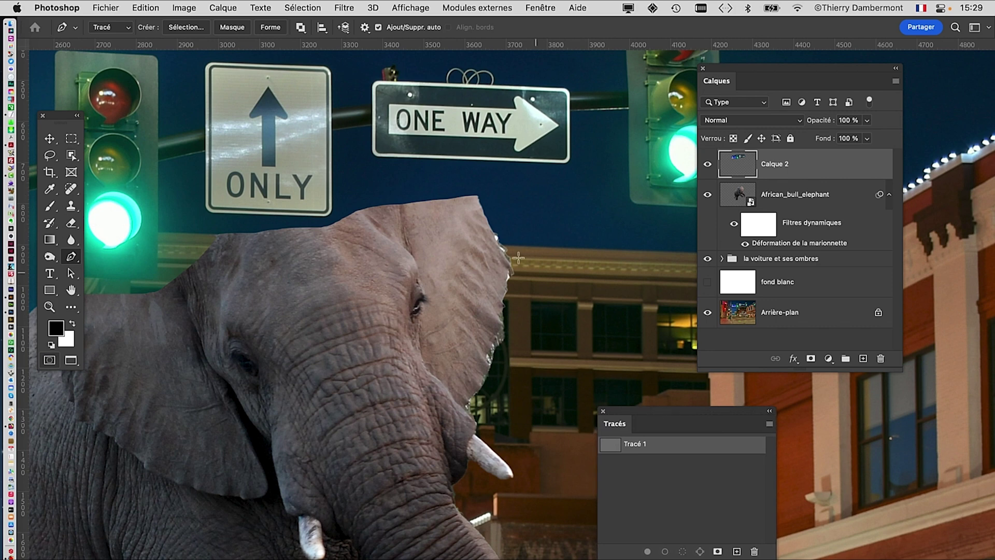
# Trace the ONE WAY sign's left edge with the Pen tool and curve the path around its lower-left corner.
pyautogui.scroll(5, 375, 115)
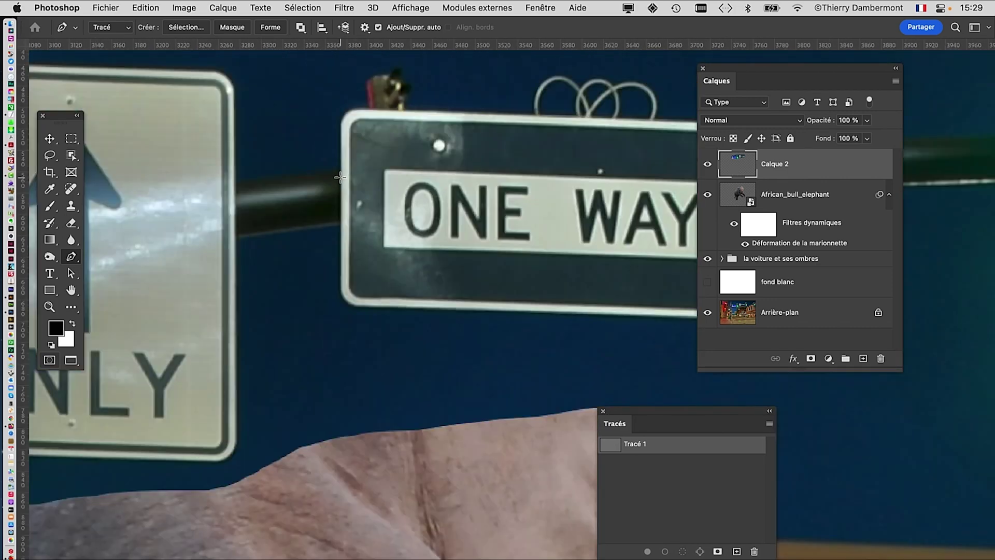
pyautogui.moveTo(340, 177); pyautogui.dragTo(230, 163)
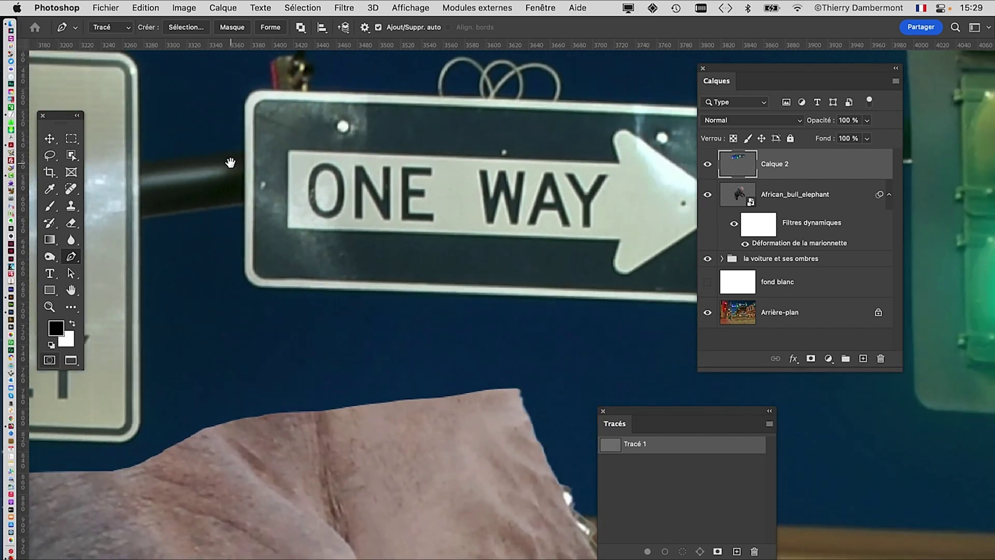
pyautogui.hscroll(2, 239, 131)
pyautogui.moveTo(718, 70); pyautogui.dragTo(872, 73)
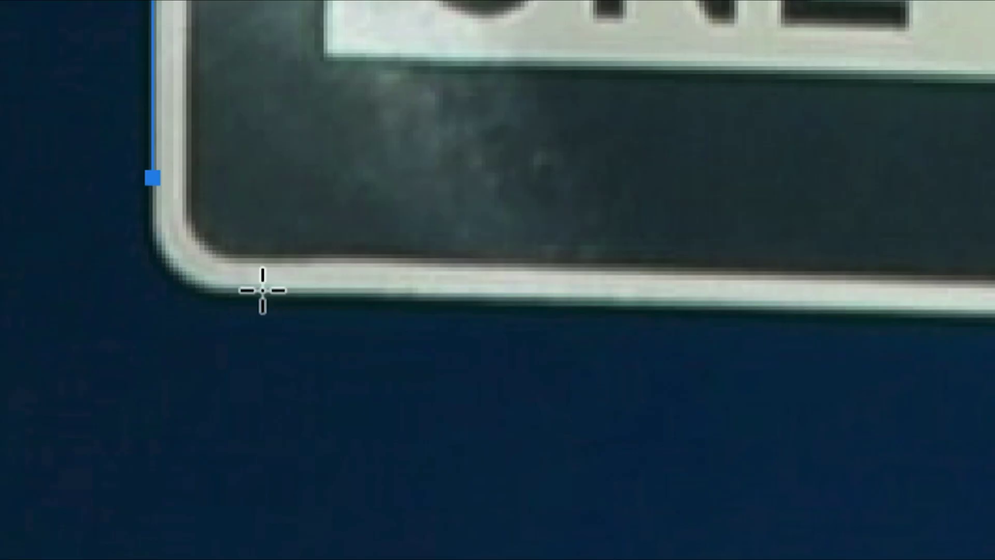
pyautogui.moveTo(260, 292); pyautogui.dragTo(295, 290)
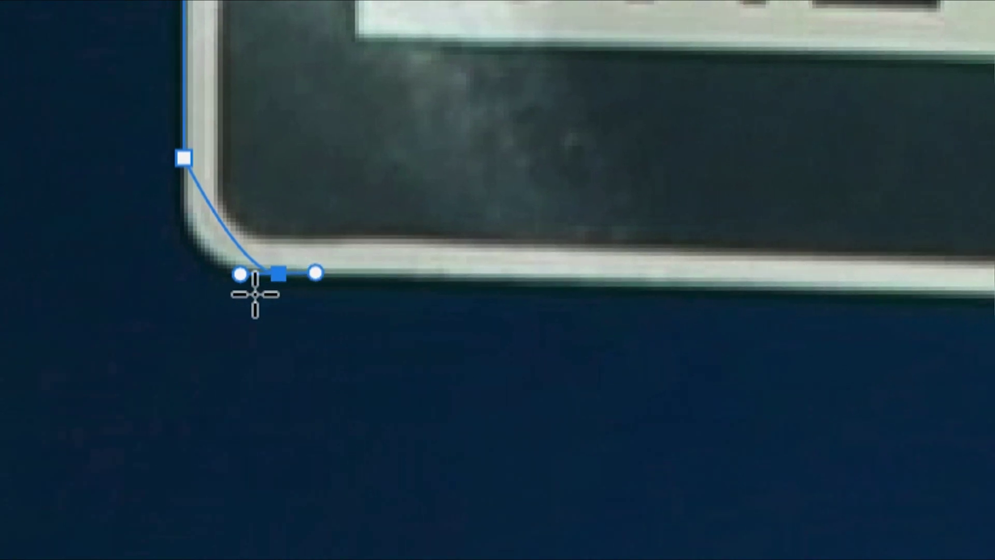
pyautogui.moveTo(251, 291); pyautogui.dragTo(234, 290)
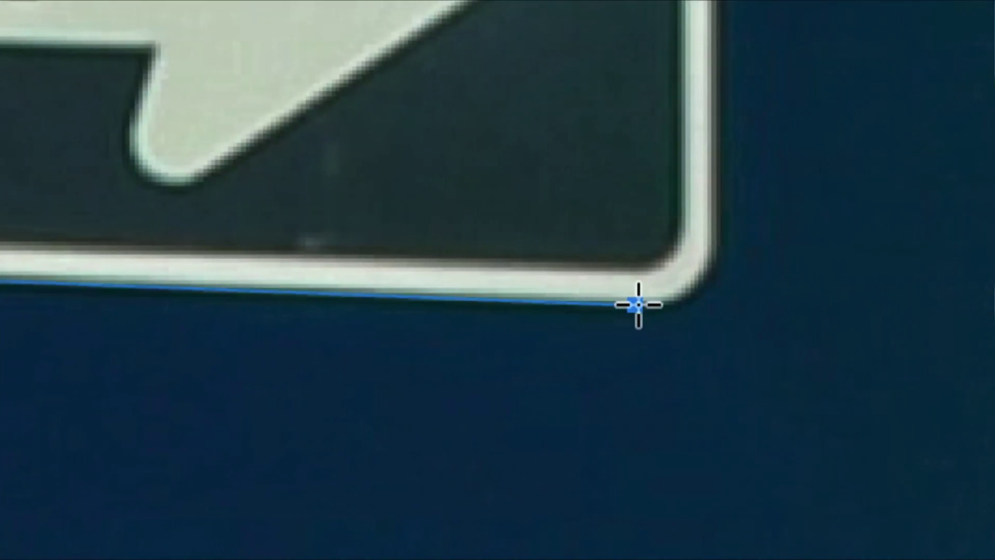
# Continue the path around the ONE WAY sign's rounded lower-right corner, shaping the curve to follow its border.
pyautogui.click(715, 208)
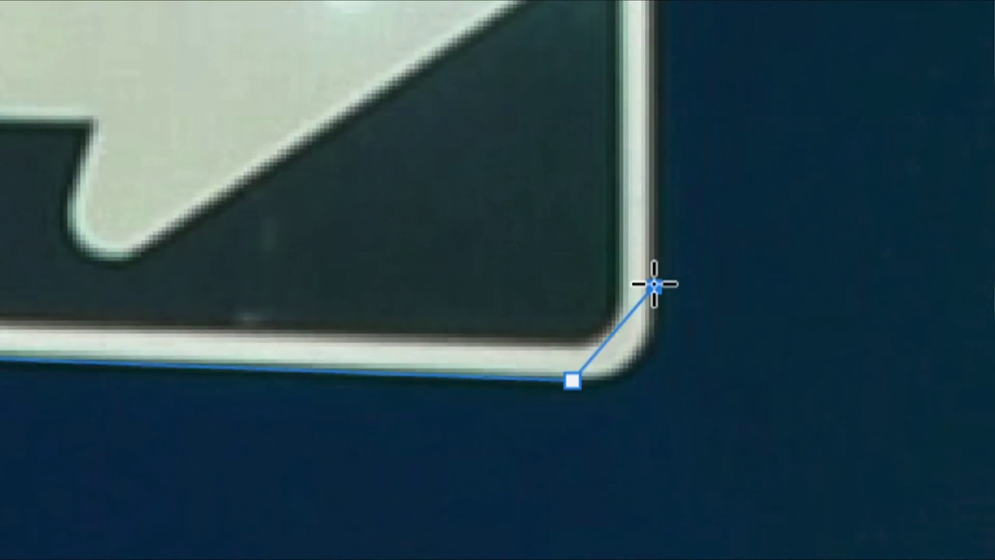
pyautogui.moveTo(654, 284); pyautogui.dragTo(650, 309)
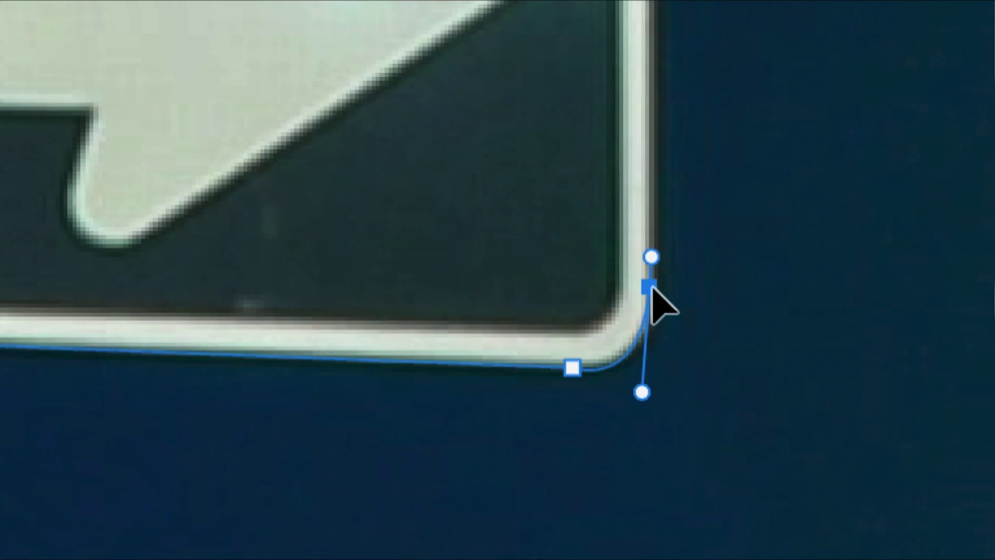
pyautogui.scroll(-4, 657, 291)
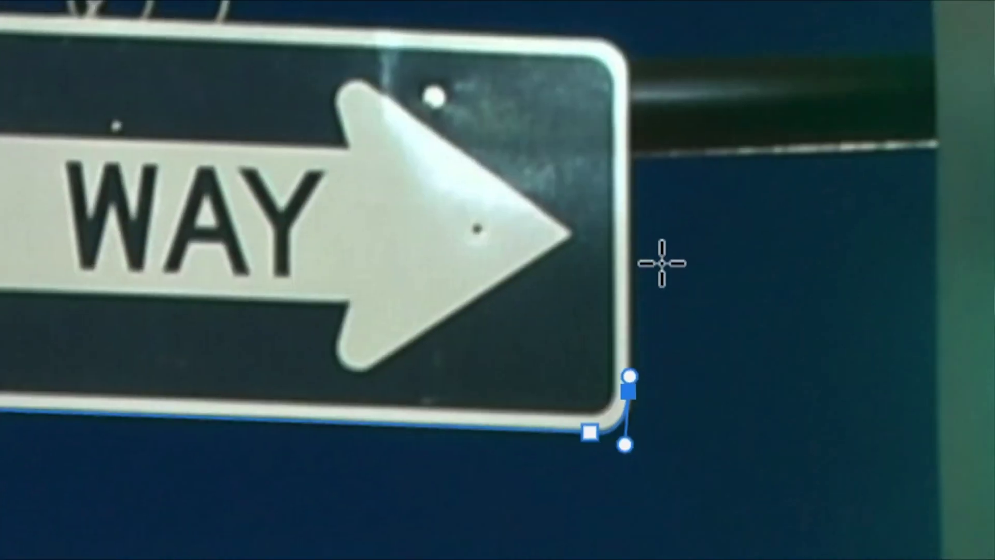
pyautogui.moveTo(662, 262); pyautogui.dragTo(674, 293)
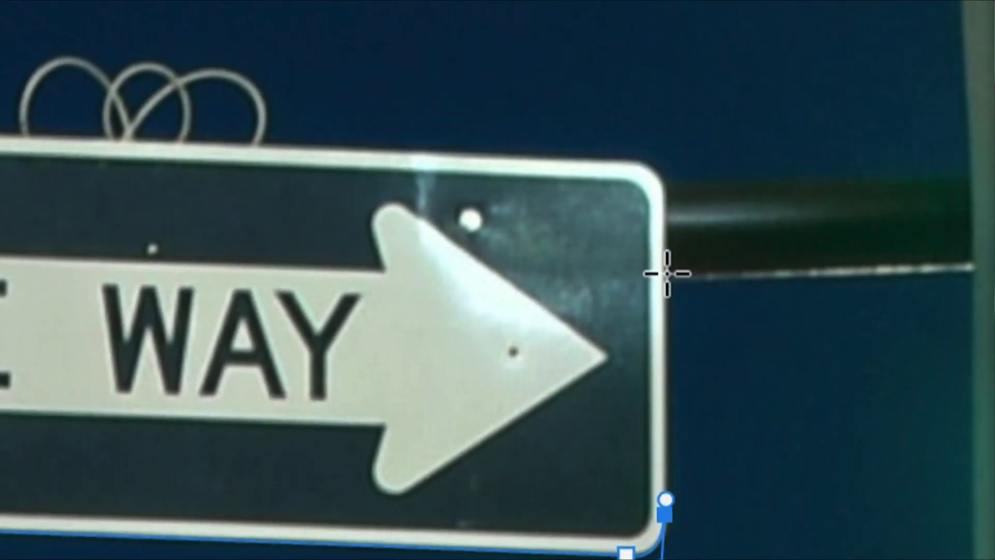
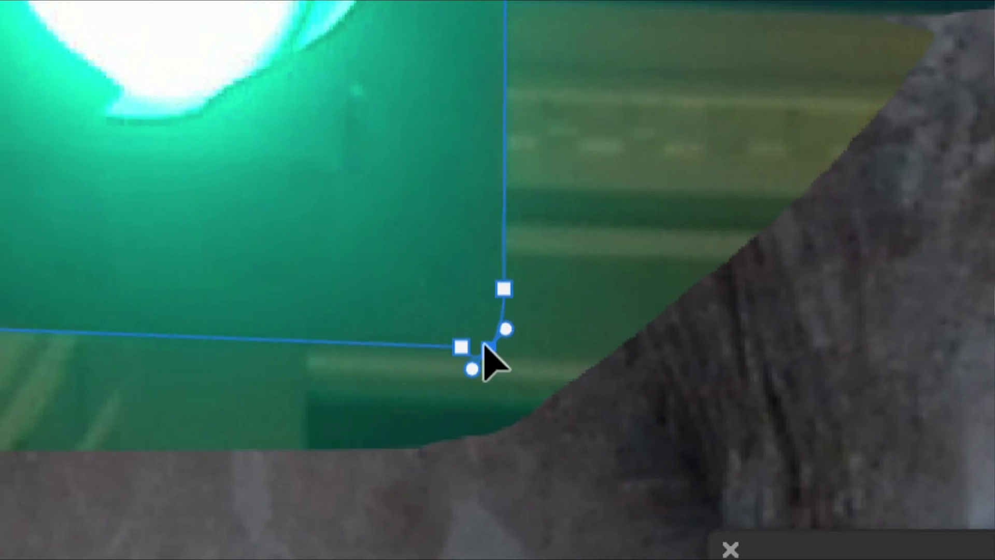
# Set the Tracés panel thumbnails to the largest size and place the panel over the elephant's trunk.
pyautogui.scroll(-1, 481, 345)
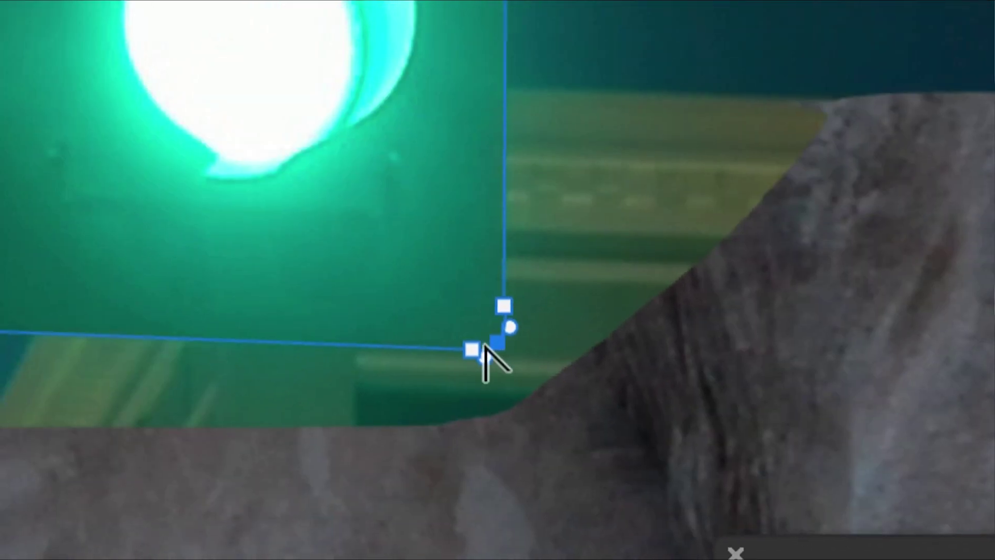
pyautogui.scroll(-2, 486, 346)
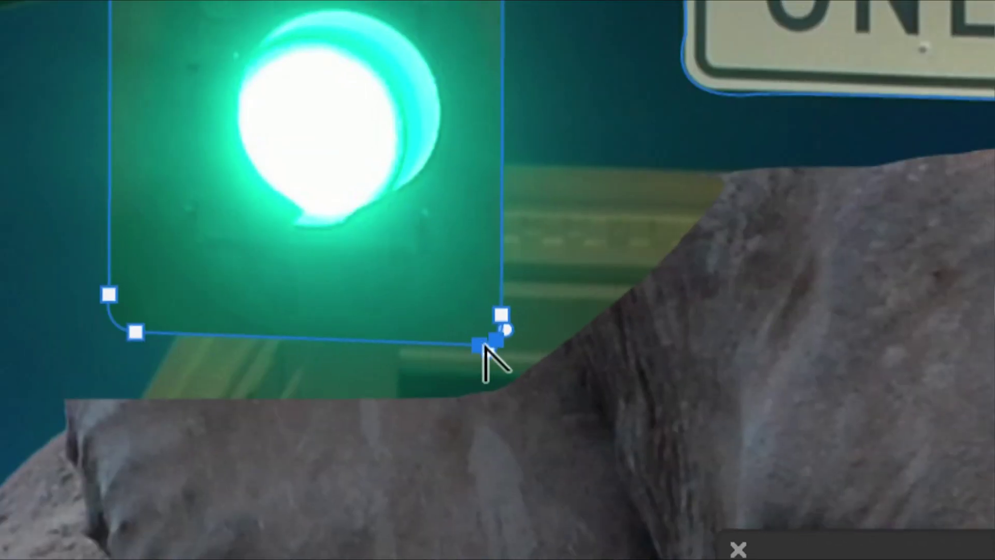
pyautogui.scroll(-1, 429, 357)
pyautogui.click(429, 349)
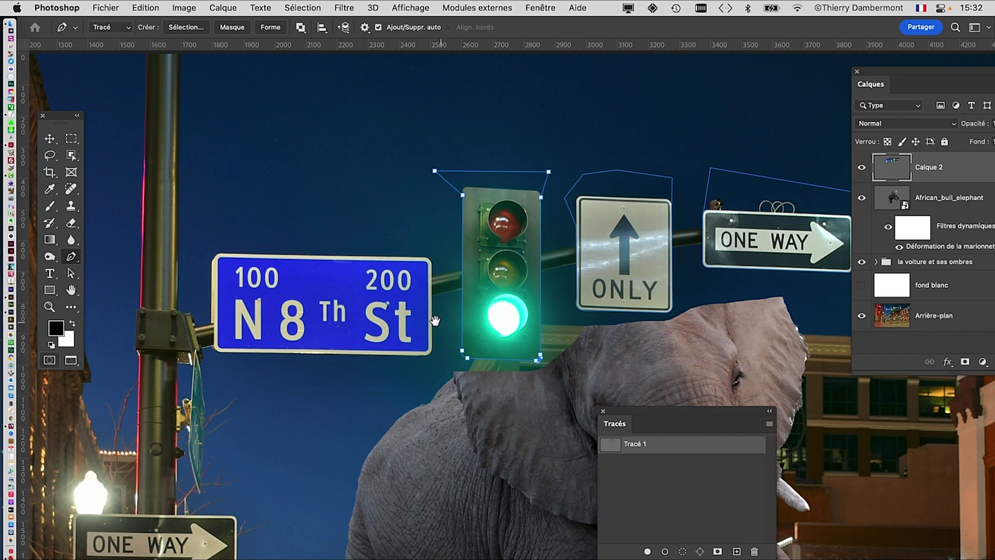
pyautogui.hscroll(4, 435, 321)
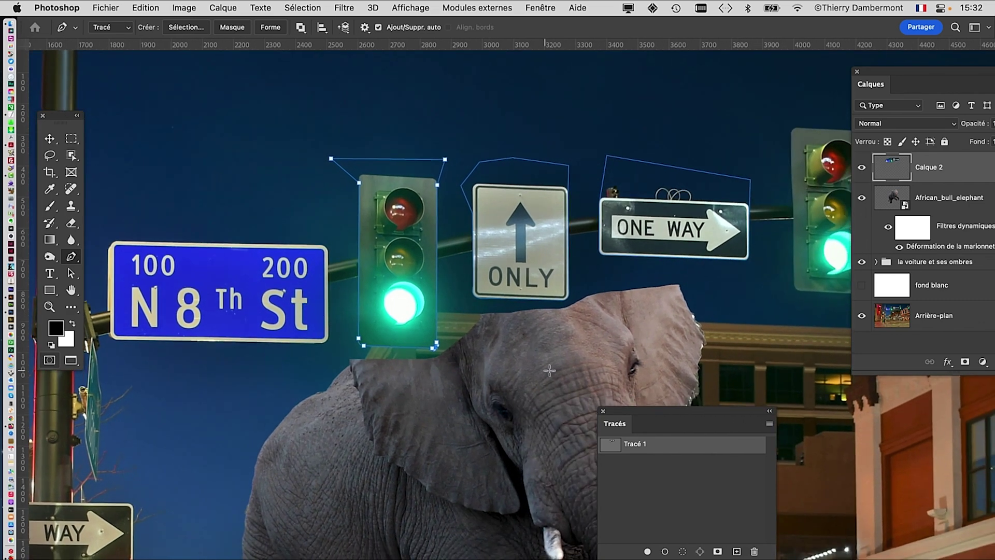
pyautogui.moveTo(609, 415); pyautogui.dragTo(487, 349)
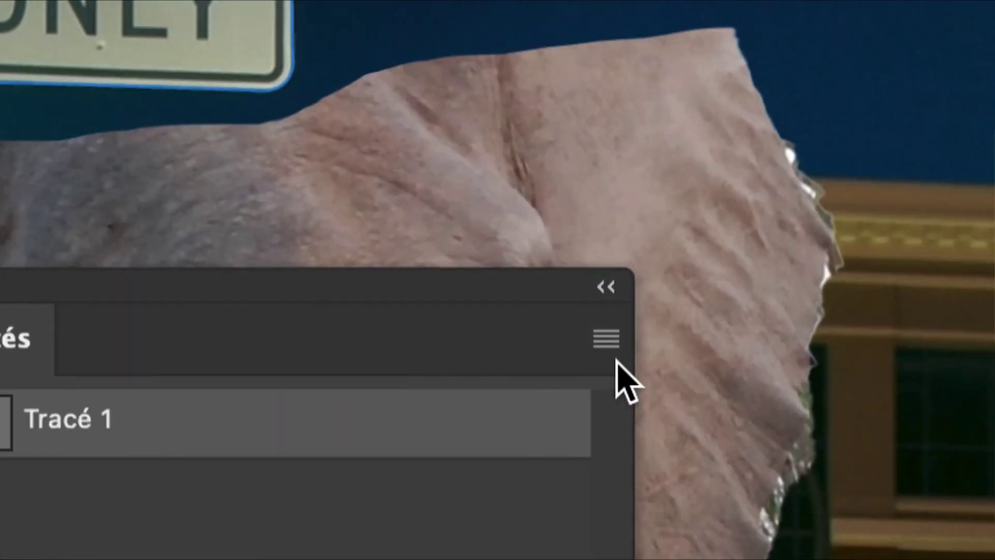
pyautogui.click(608, 358)
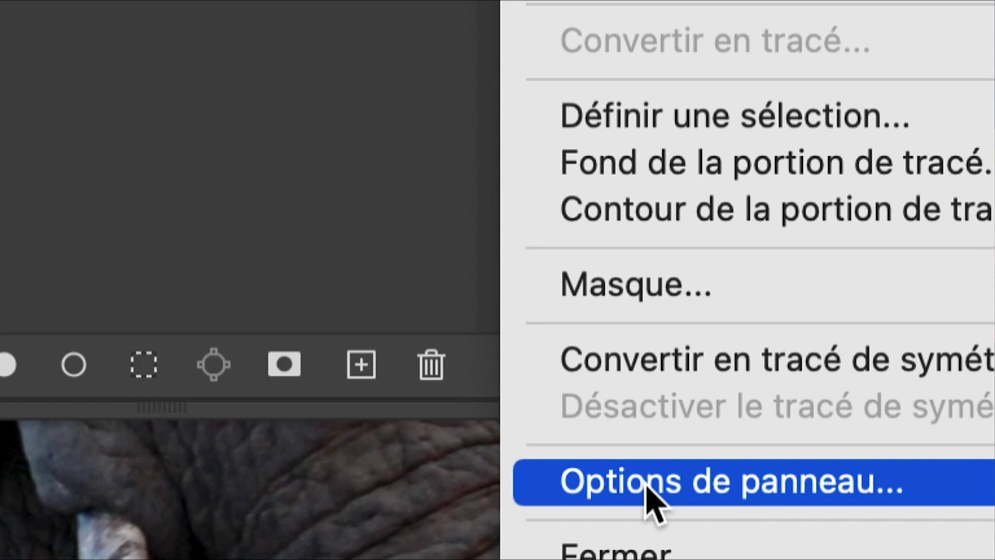
pyautogui.click(646, 485)
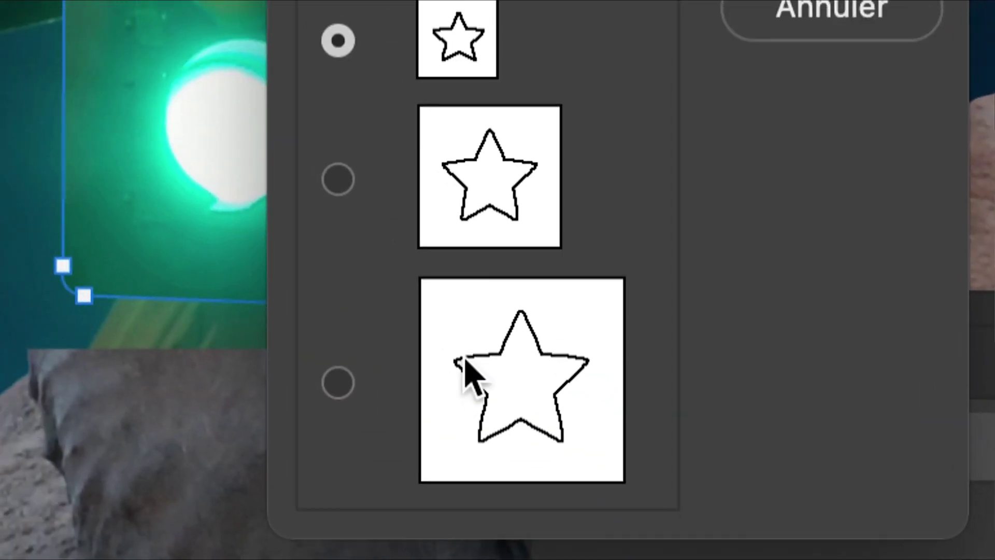
pyautogui.click(463, 356)
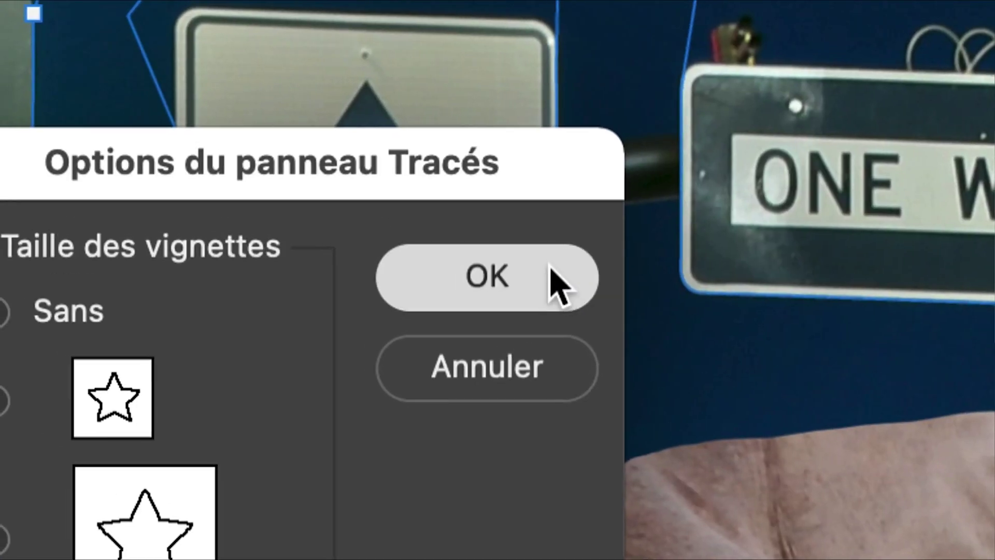
pyautogui.click(793, 12)
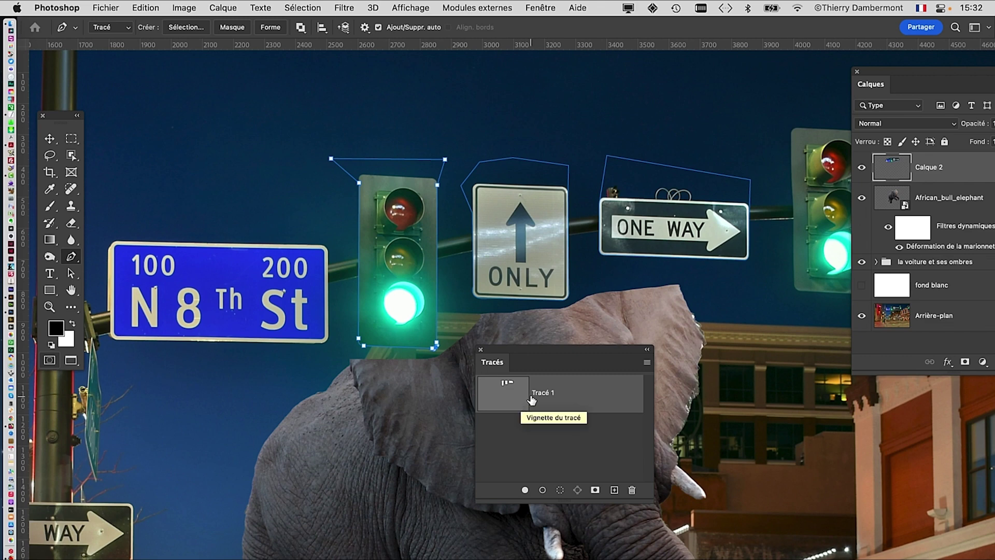
pyautogui.moveTo(525, 353); pyautogui.dragTo(657, 368)
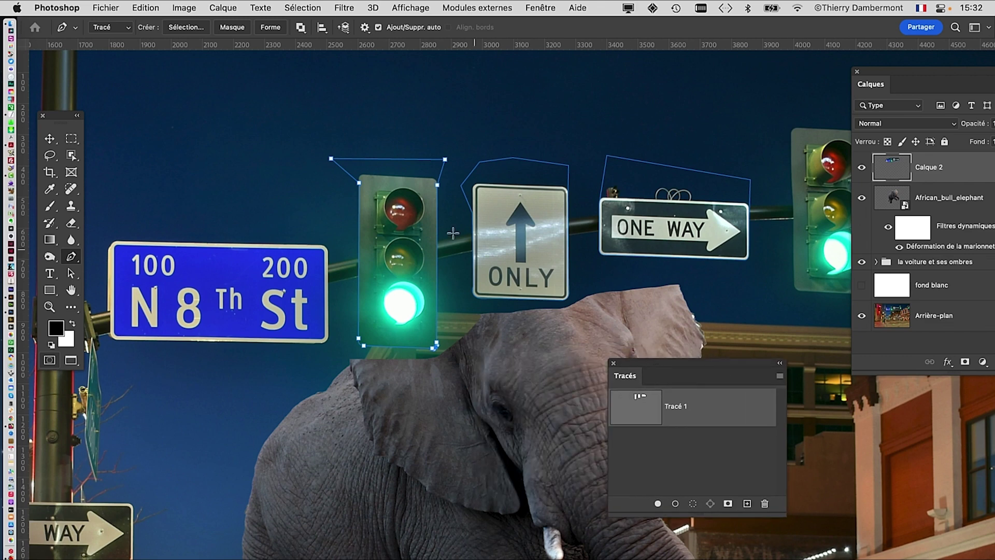
# Save the document as architecture-buildings-city-07.psd in Photoshop format with Maximiser la compatibilité enabled.
pyautogui.click(106, 7)
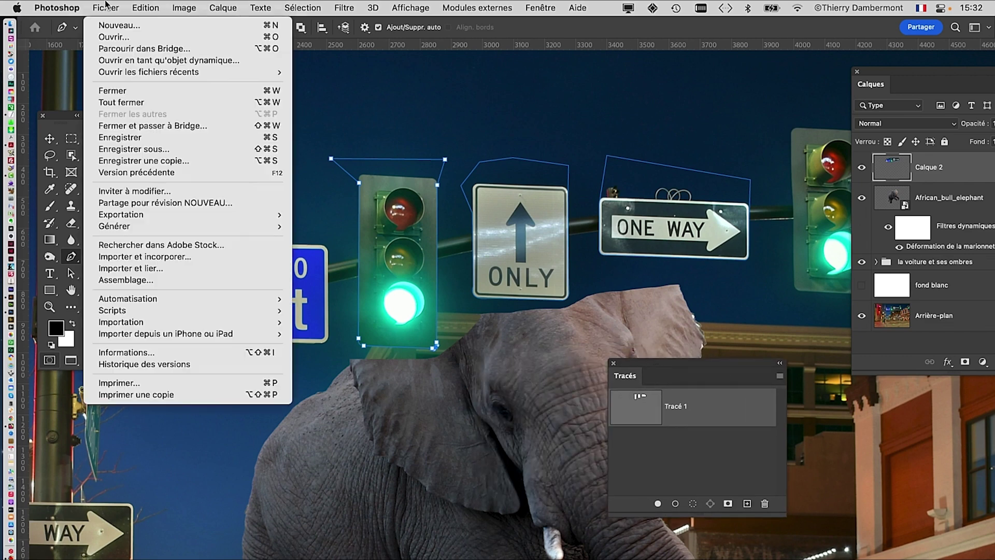
pyautogui.click(144, 150)
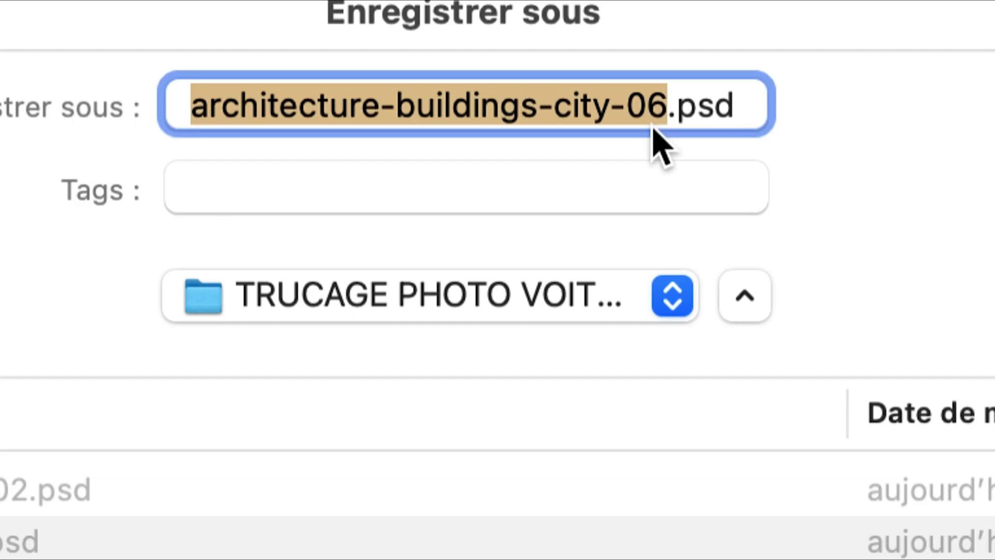
pyautogui.moveTo(668, 108); pyautogui.dragTo(647, 108)
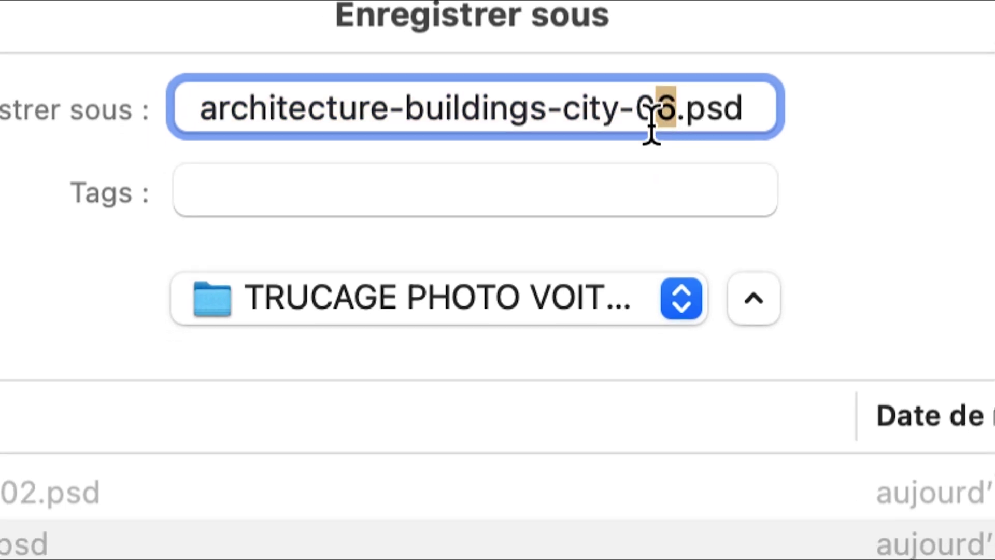
pyautogui.write('7')
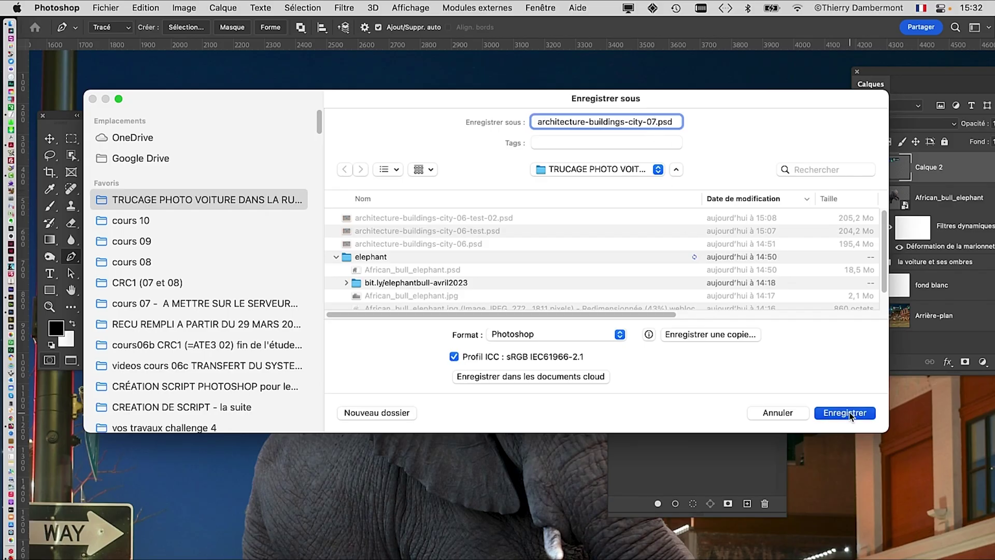
pyautogui.click(846, 413)
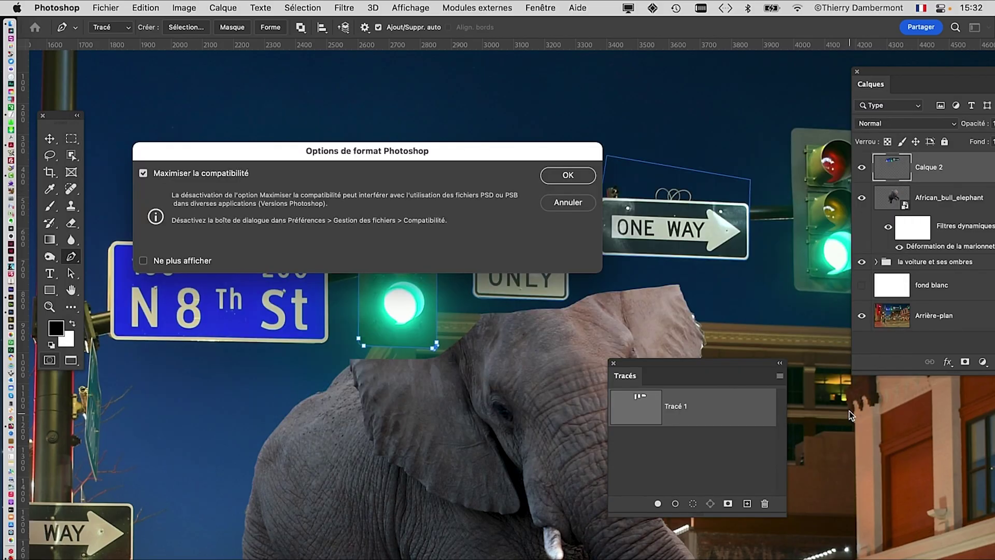
pyautogui.click(568, 175)
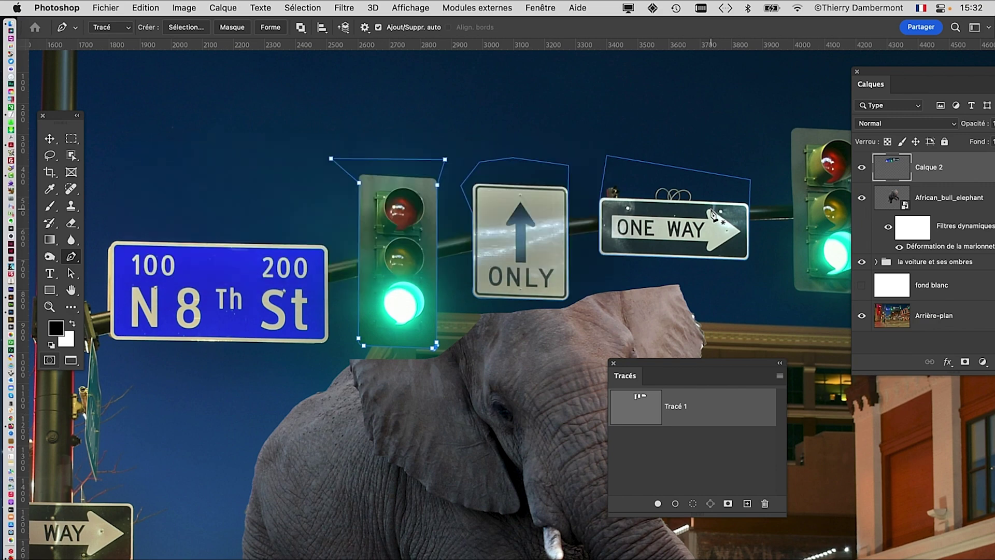
# Move the Tracés panel beneath the Calques panel, clear of the elephant.
pyautogui.moveTo(640, 382); pyautogui.dragTo(817, 414)
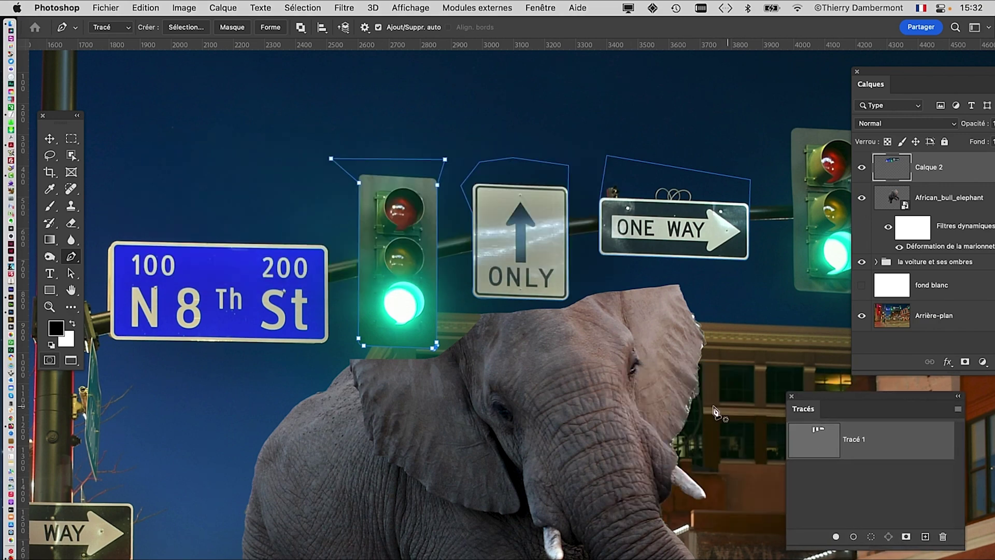
pyautogui.scroll(-4, 599, 407)
pyautogui.scroll(-5, 599, 407)
pyautogui.hscroll(5, 599, 407)
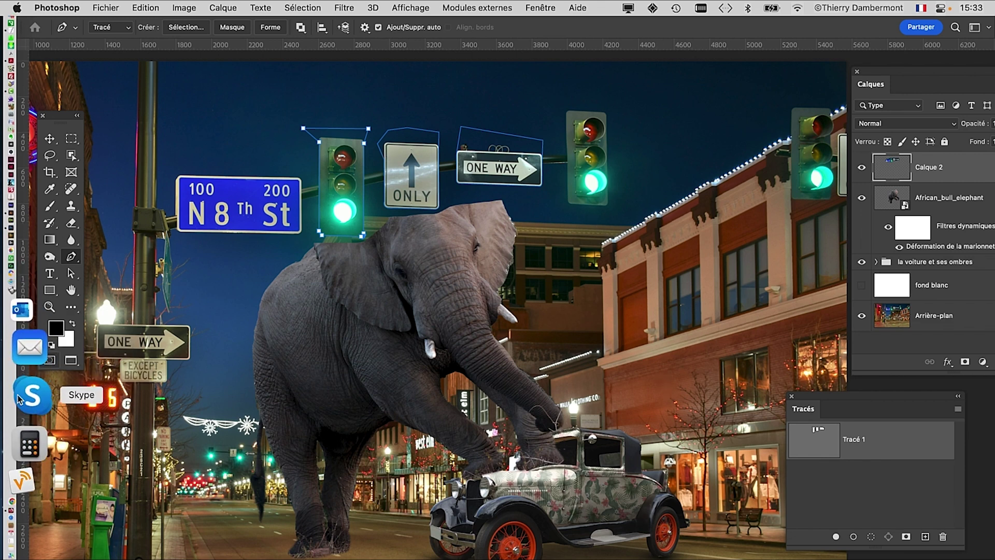
# Switch to Firefox and search Google for "photoshop disasters", showing the image results.
pyautogui.click(24, 428)
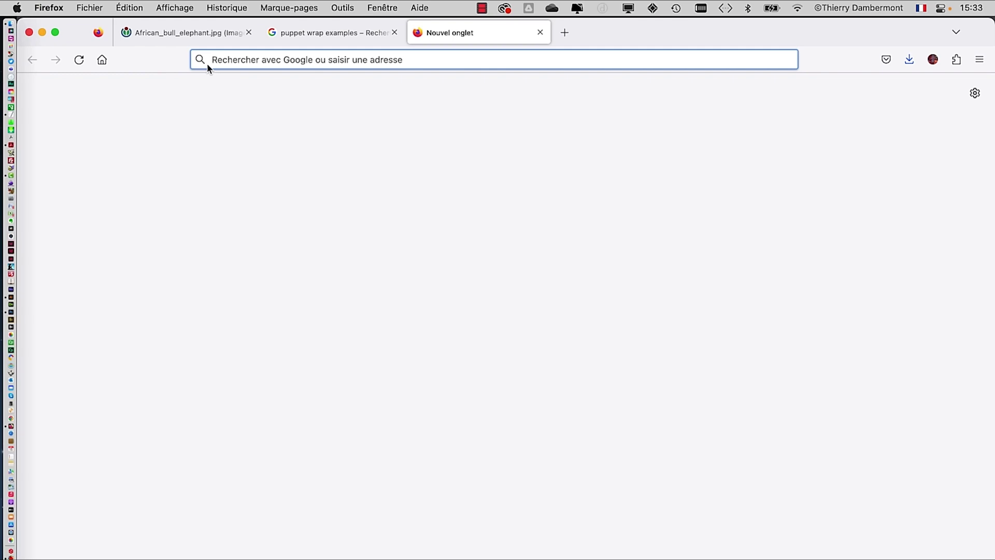
pyautogui.write('photoshop dis')
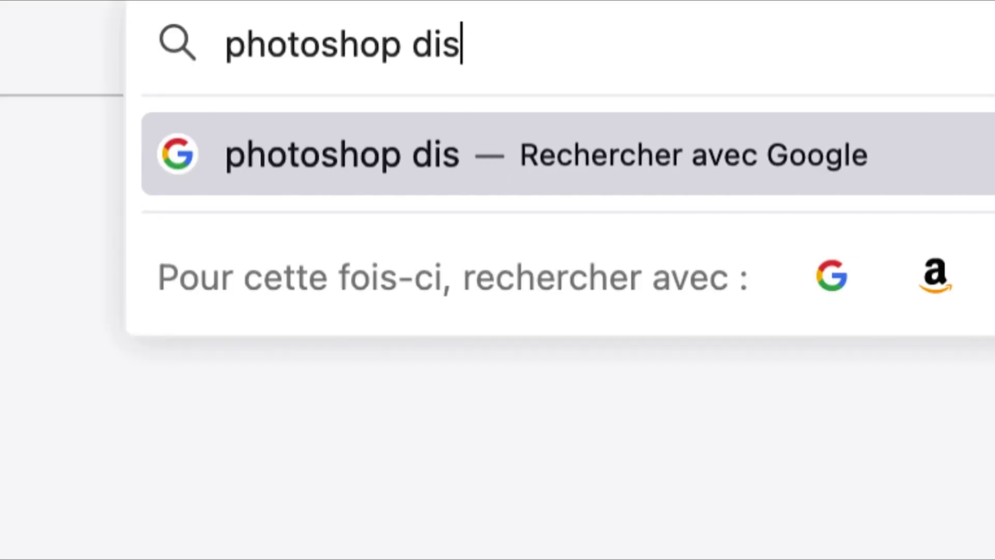
pyautogui.write('asters')
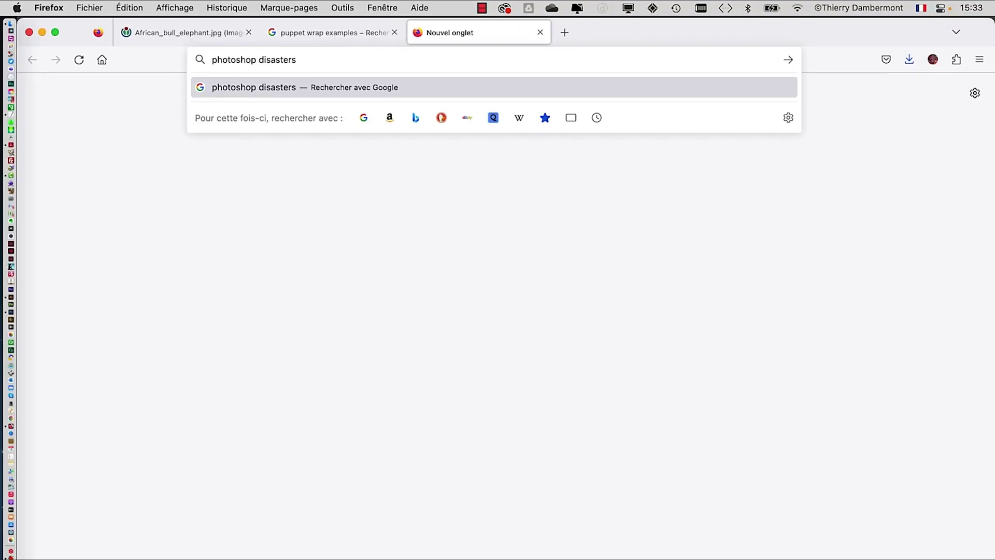
pyautogui.press('Return')
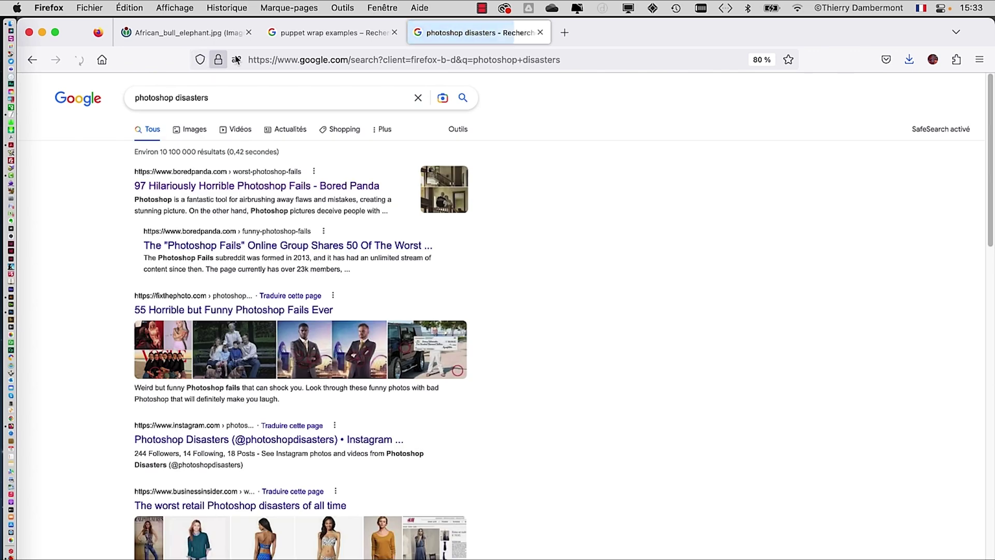
pyautogui.click(194, 132)
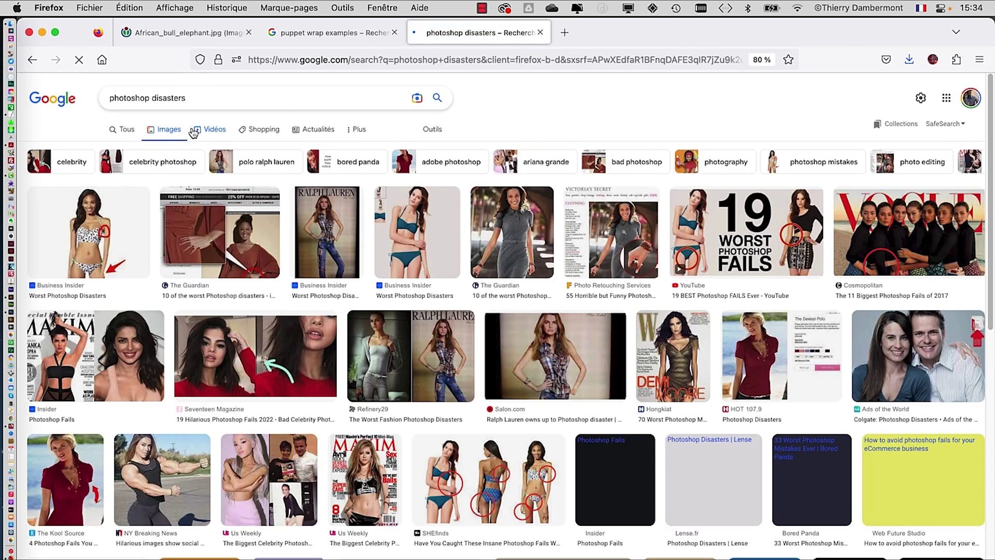
# Preview the YouTube "19 BEST Photoshop FAILS Ever" image from the results.
pyautogui.scroll(-2, 673, 384)
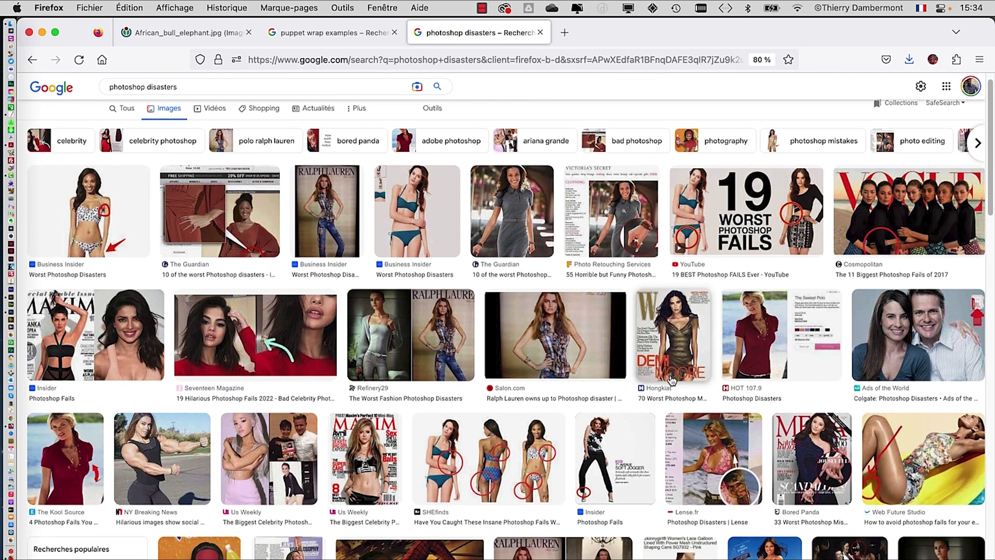
pyautogui.scroll(-1, 672, 376)
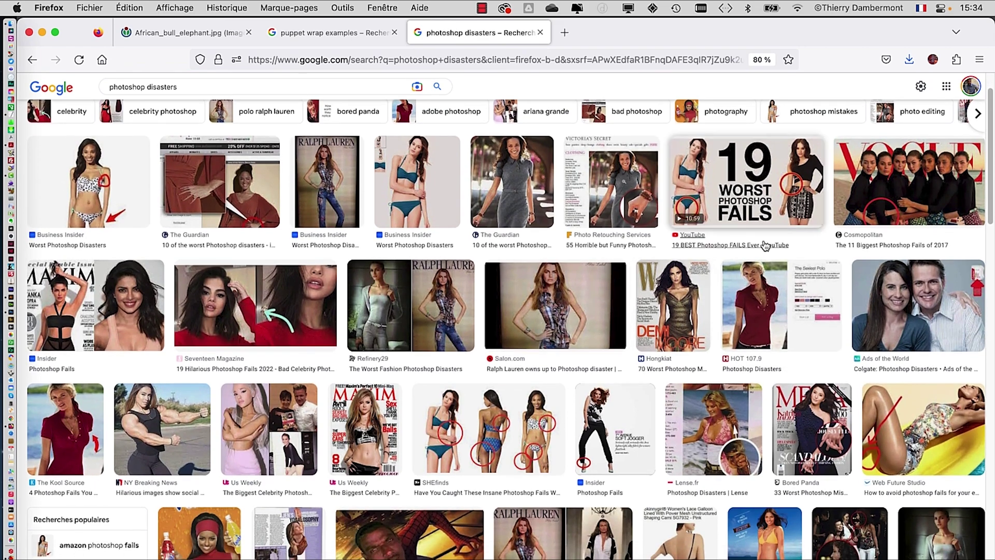
pyautogui.click(806, 200)
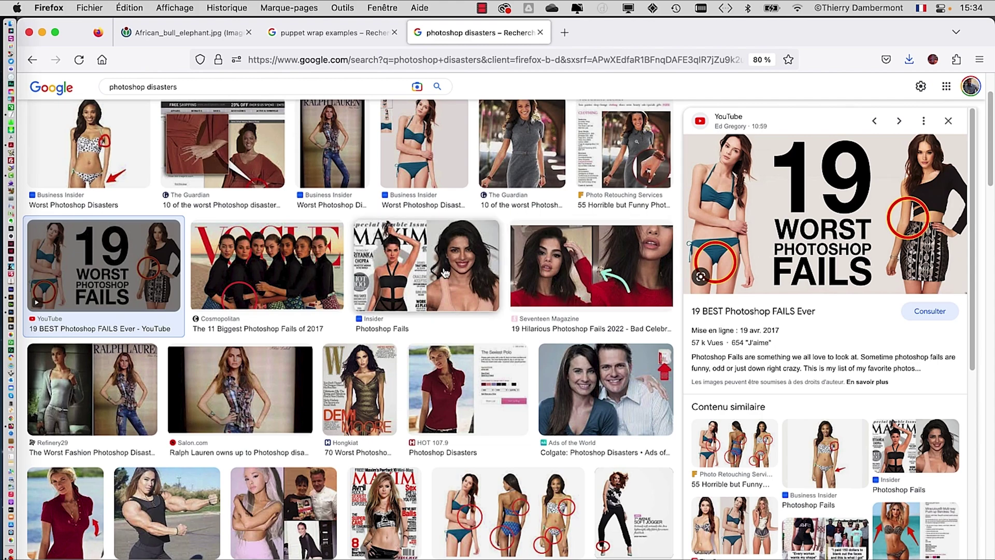
# Look further through the Photoshop disaster images and preview the Gooii photo of the Thunder basketball players.
pyautogui.scroll(-3, 342, 298)
pyautogui.scroll(-4, 342, 298)
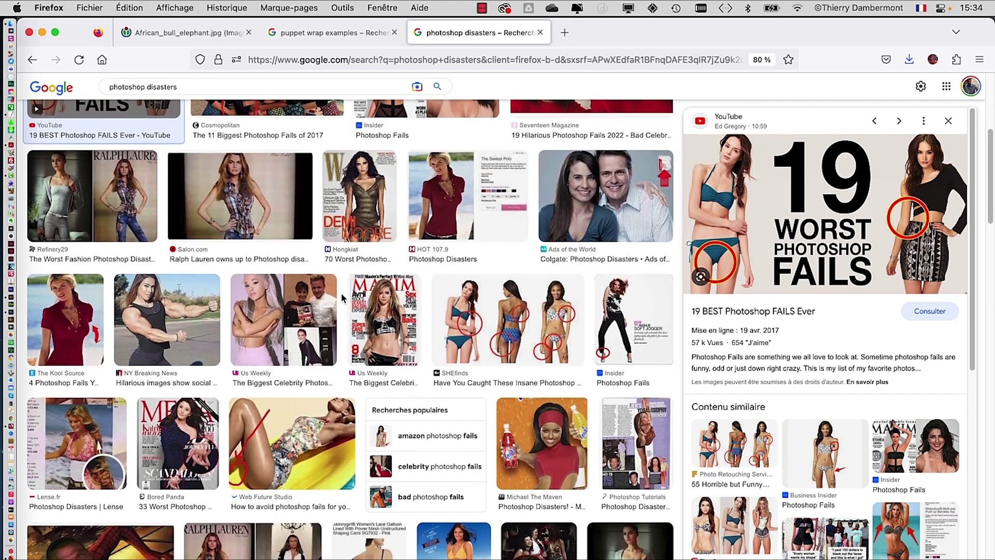
pyautogui.scroll(-4, 340, 303)
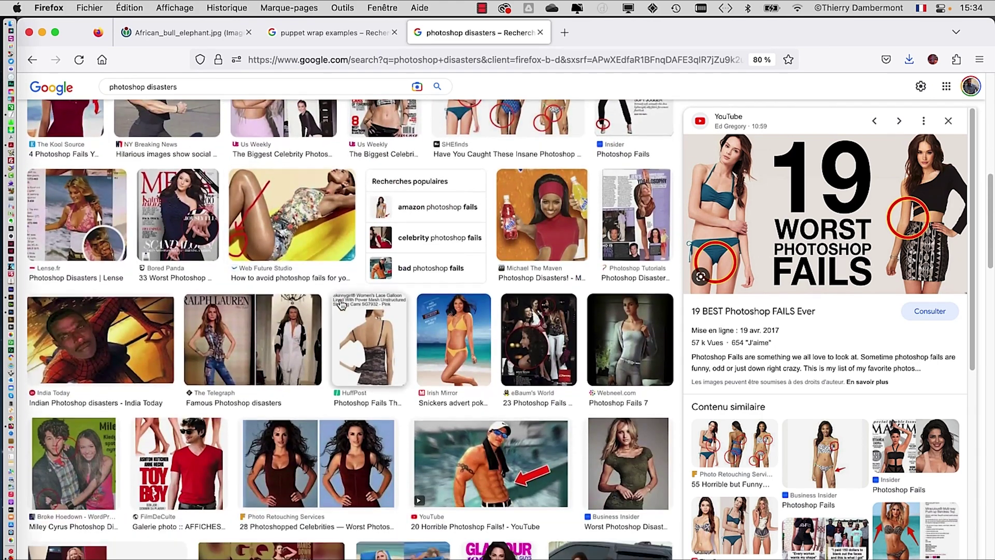
pyautogui.scroll(-3, 337, 305)
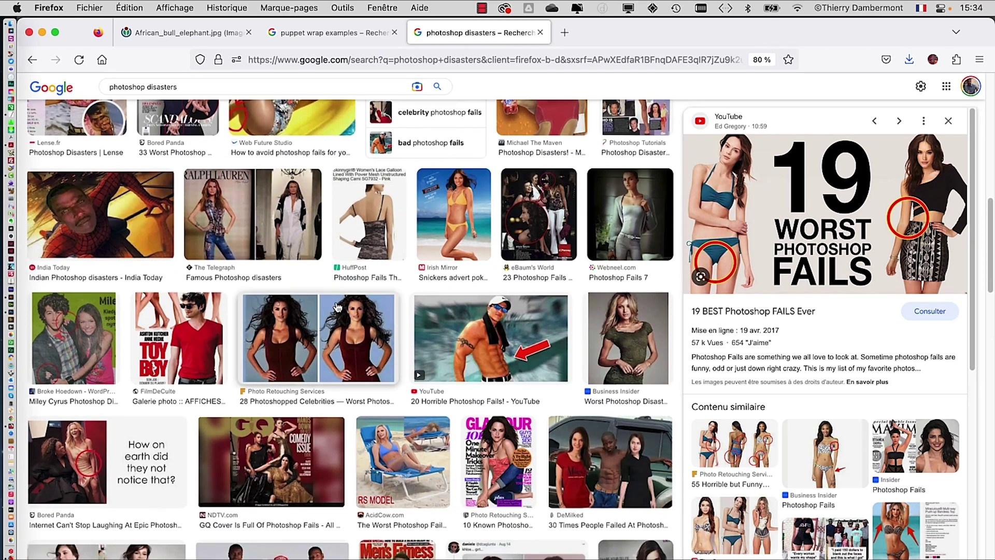
pyautogui.scroll(-3, 337, 308)
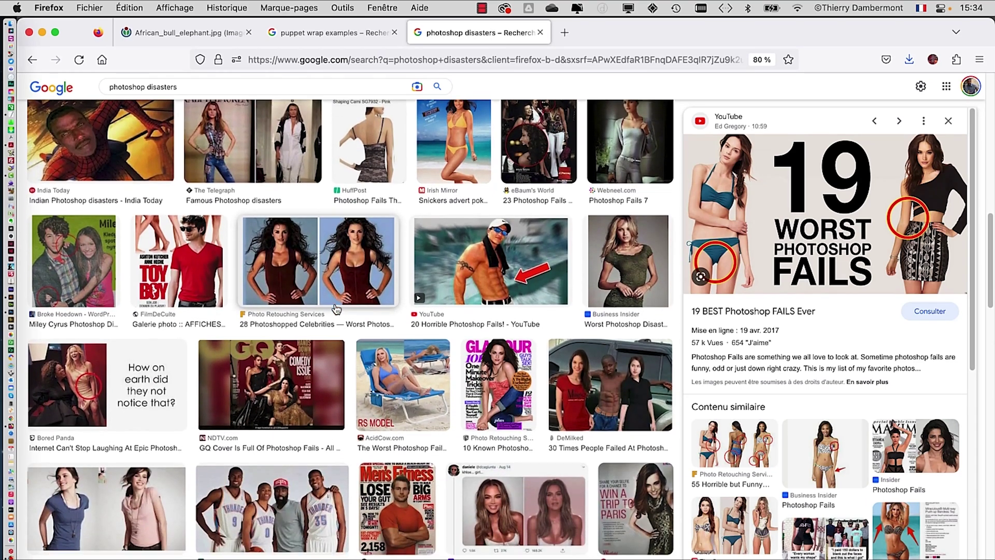
pyautogui.scroll(-2, 336, 311)
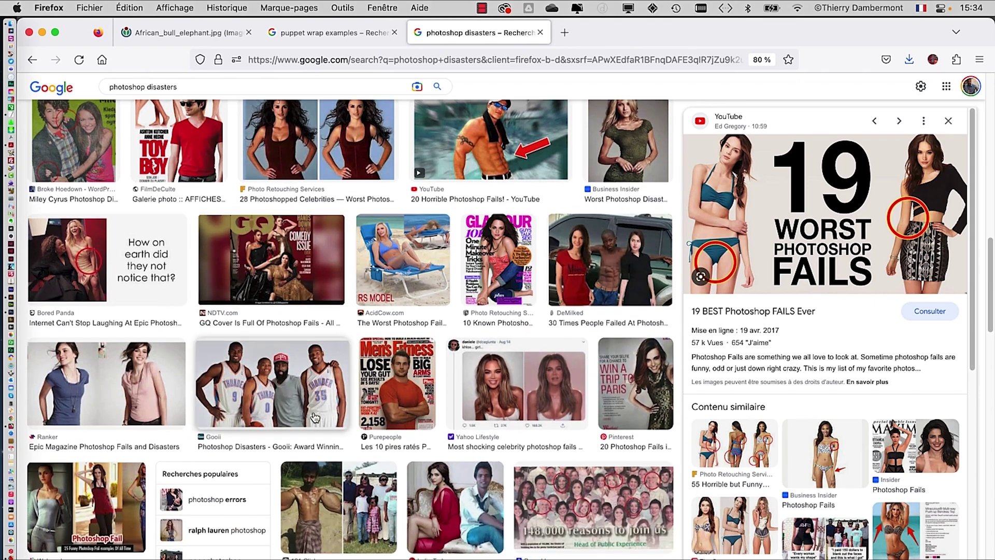
pyautogui.click(315, 418)
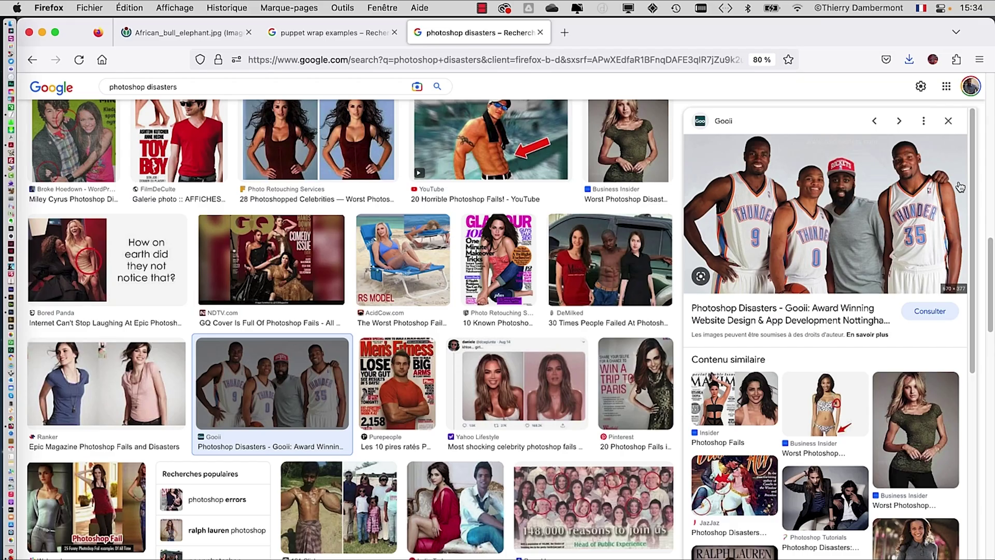
# Find the Marie Claire magazine cover from Purepeople among the results and preview it.
pyautogui.scroll(-2, 444, 256)
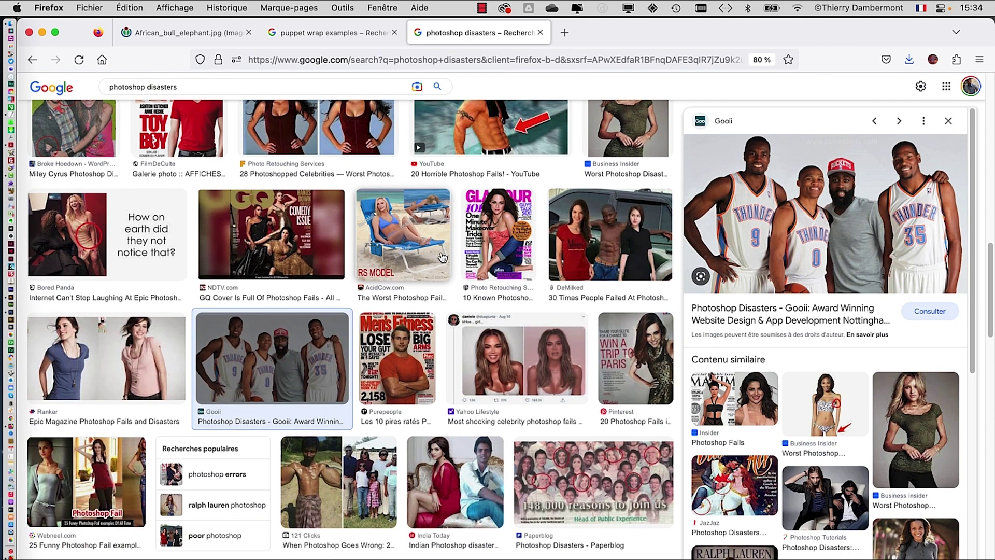
pyautogui.scroll(-5, 443, 254)
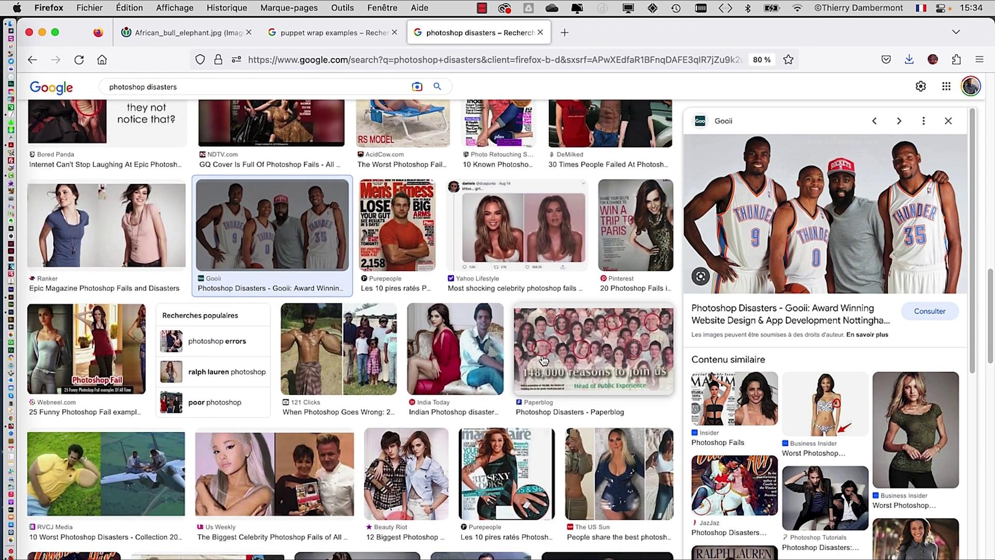
pyautogui.scroll(-4, 541, 357)
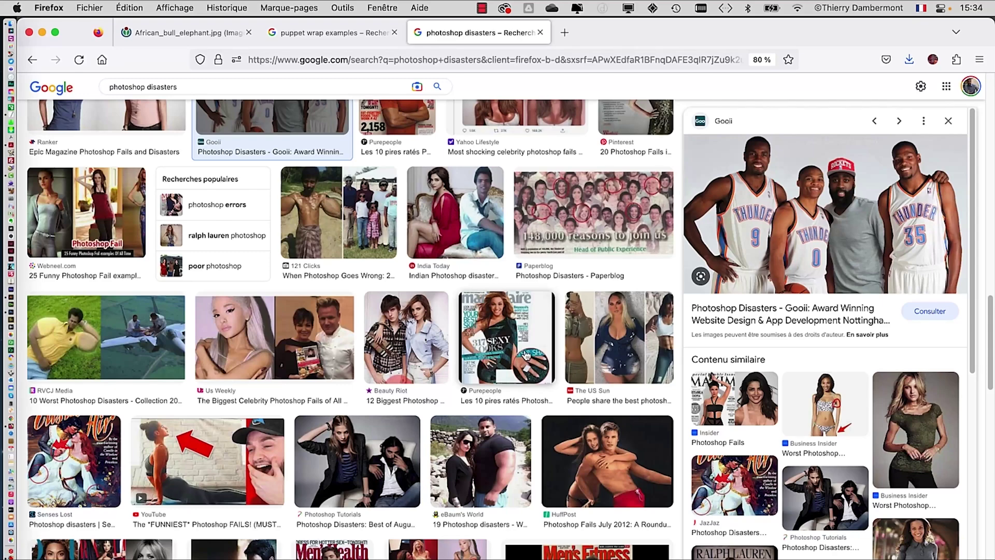
pyautogui.click(527, 356)
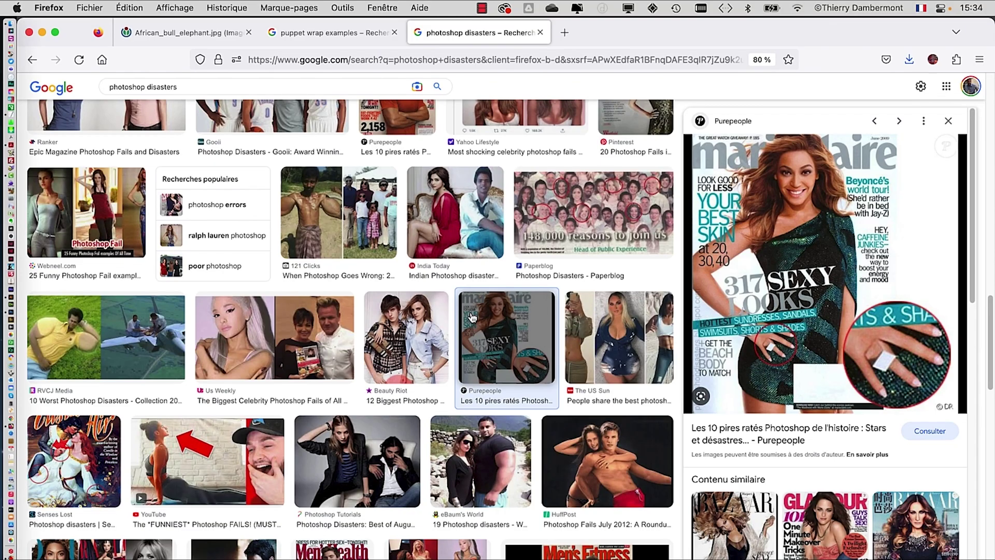
# Examine the remaining Photoshop disaster image results for more examples of retouching mistakes.
pyautogui.scroll(-5, 469, 315)
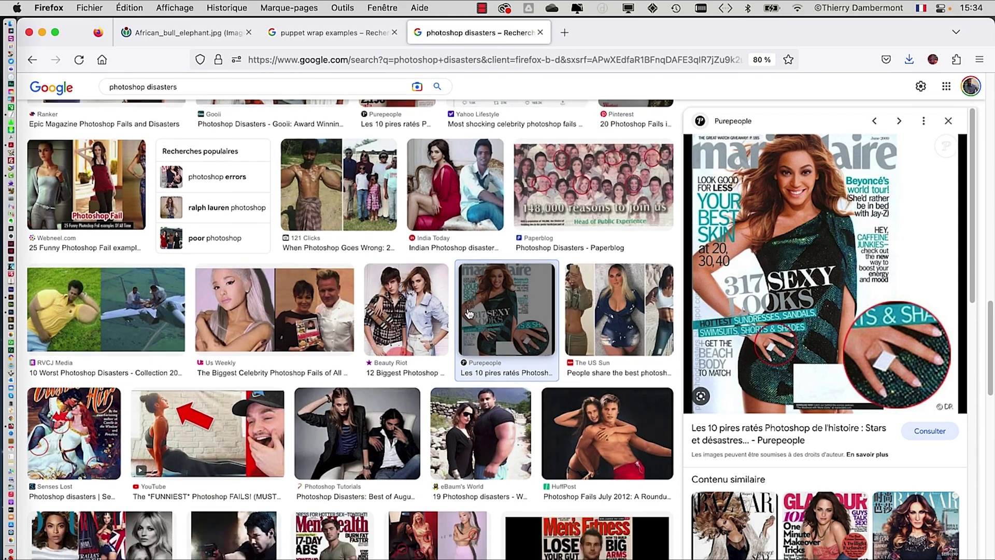
pyautogui.scroll(-3, 469, 315)
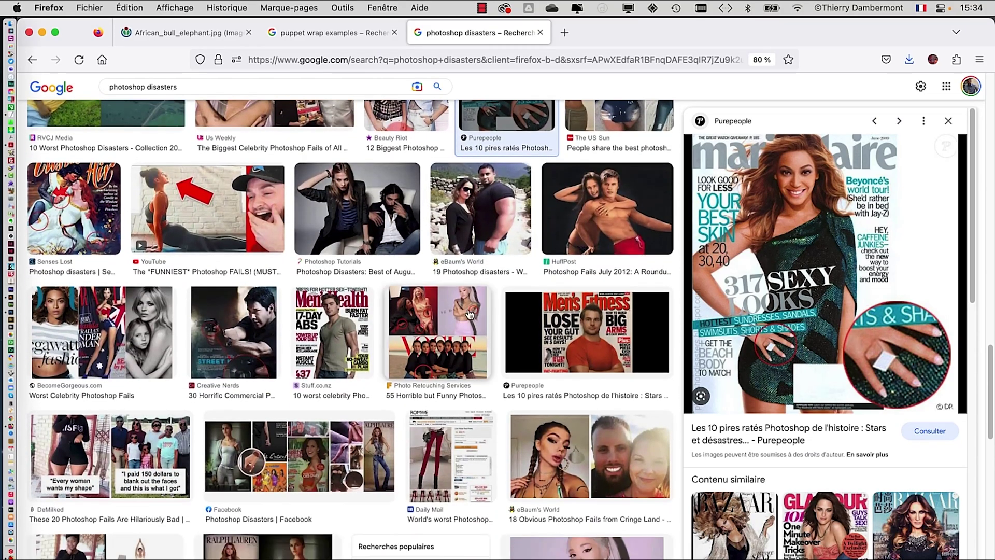
pyautogui.scroll(-5, 469, 313)
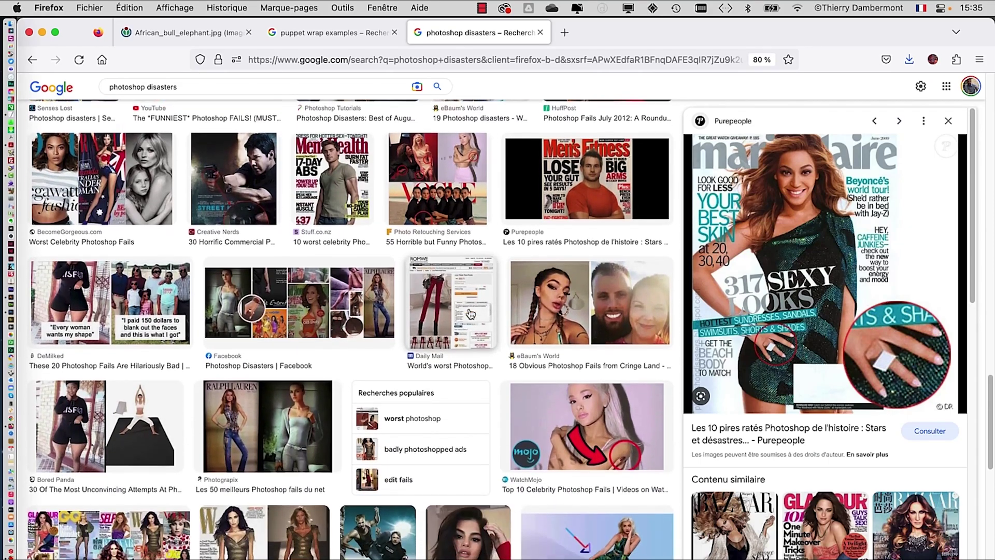
pyautogui.scroll(-4, 469, 314)
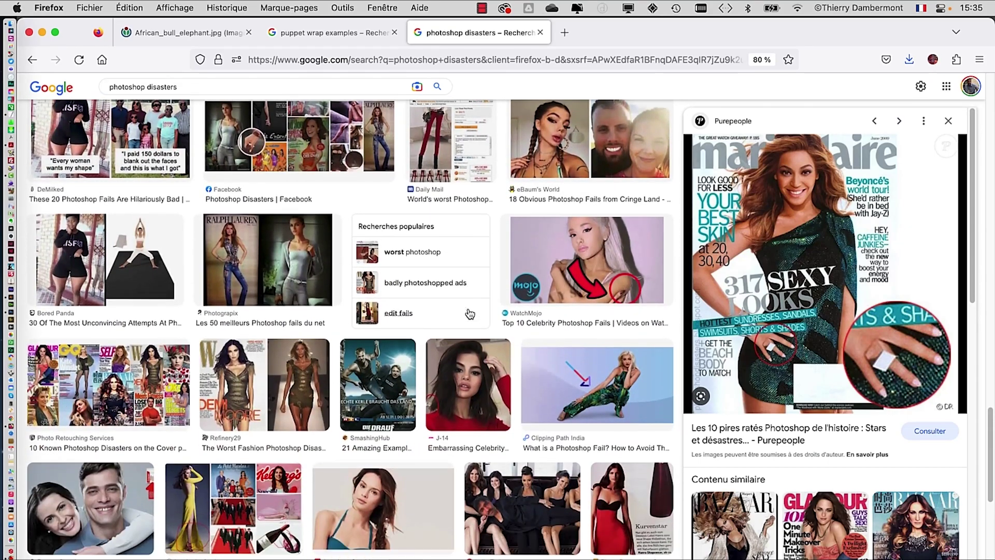
pyautogui.scroll(-3, 469, 314)
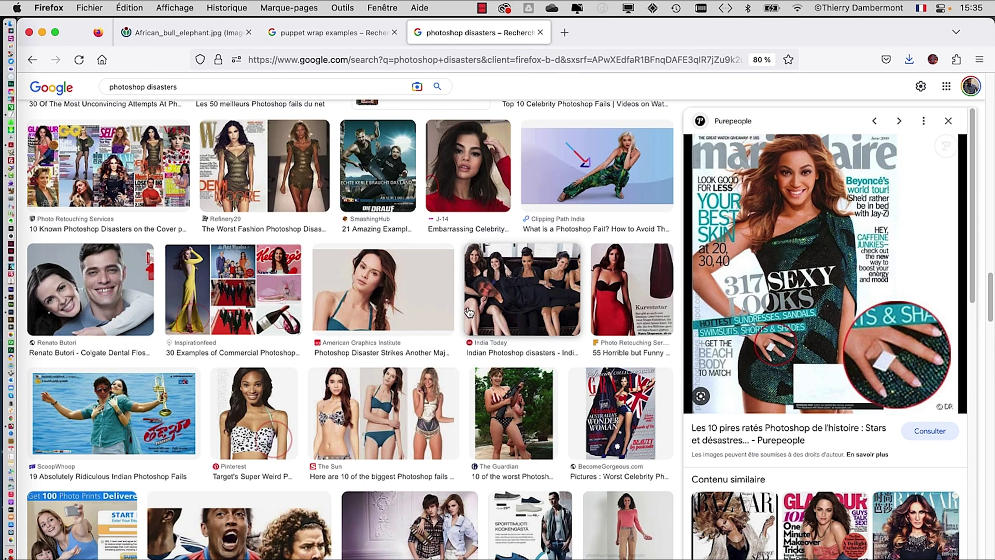
pyautogui.scroll(-6, 328, 264)
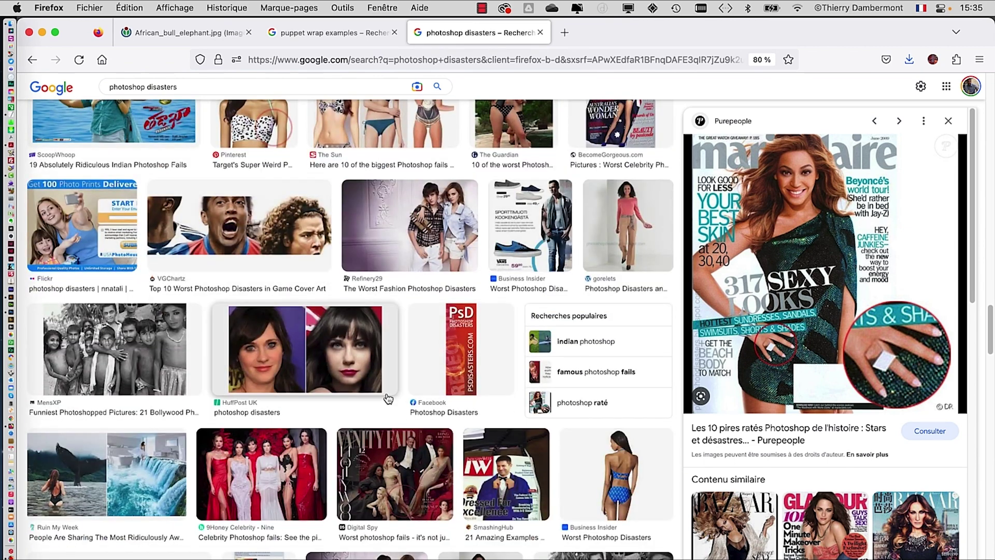
pyautogui.scroll(-3, 398, 423)
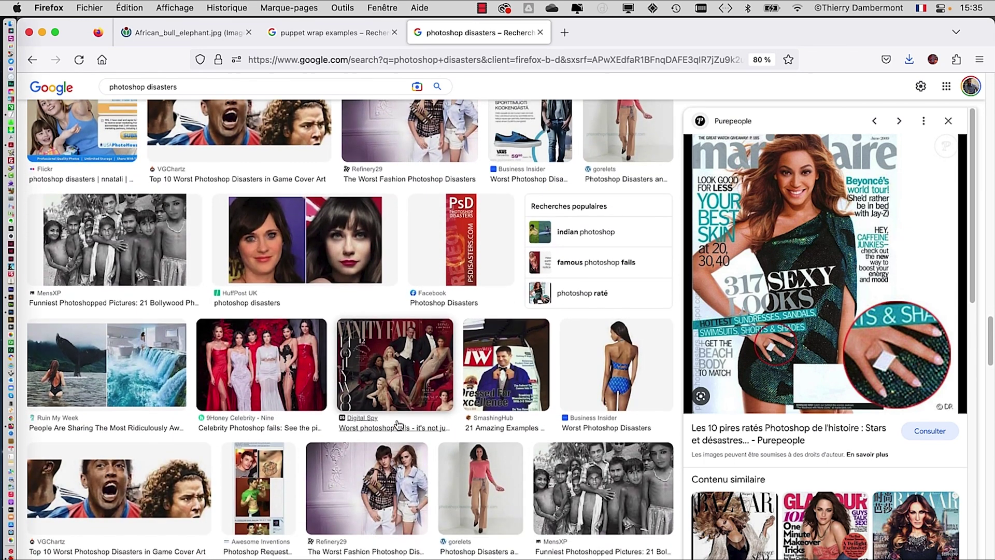
pyautogui.scroll(-4, 443, 541)
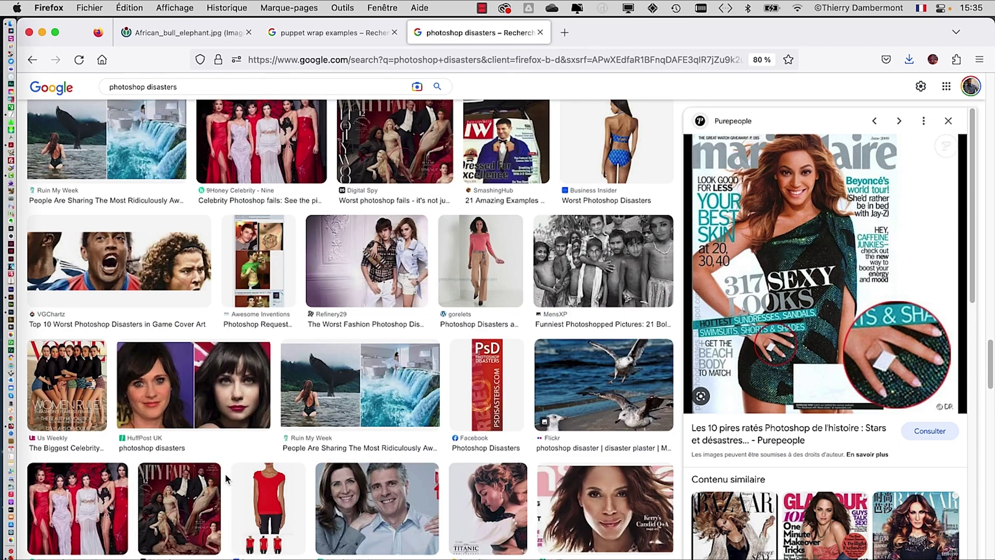
pyautogui.scroll(-2, 226, 477)
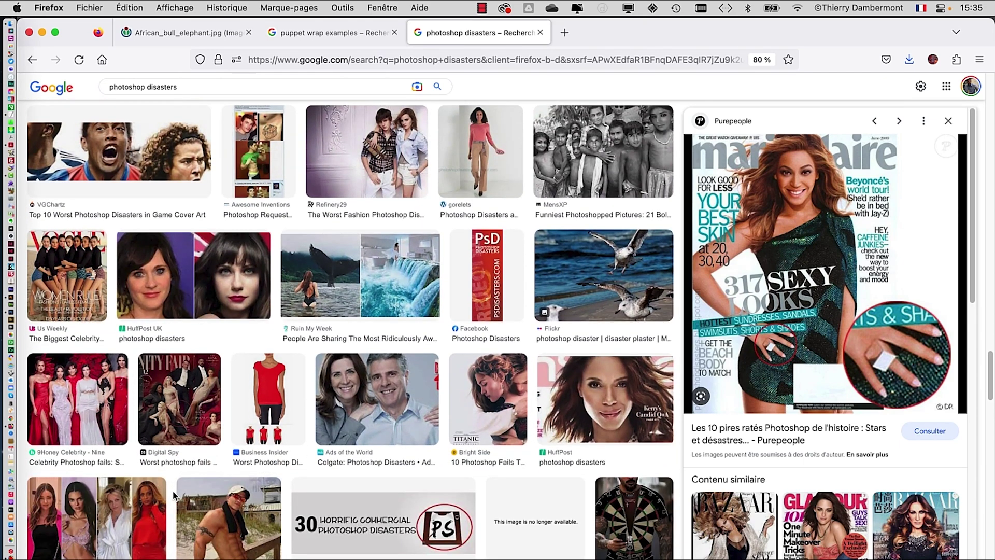
pyautogui.scroll(-3, 174, 495)
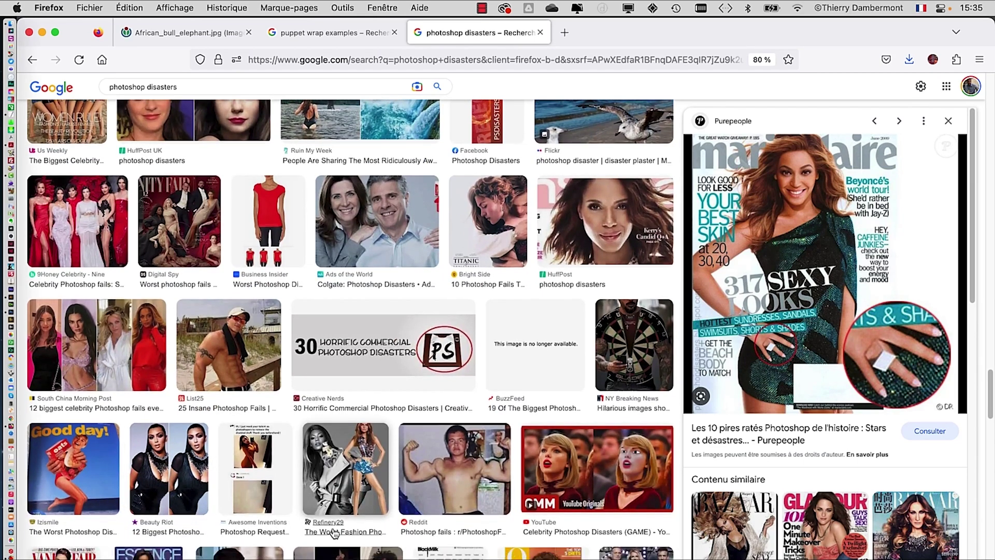
pyautogui.scroll(-1, 334, 533)
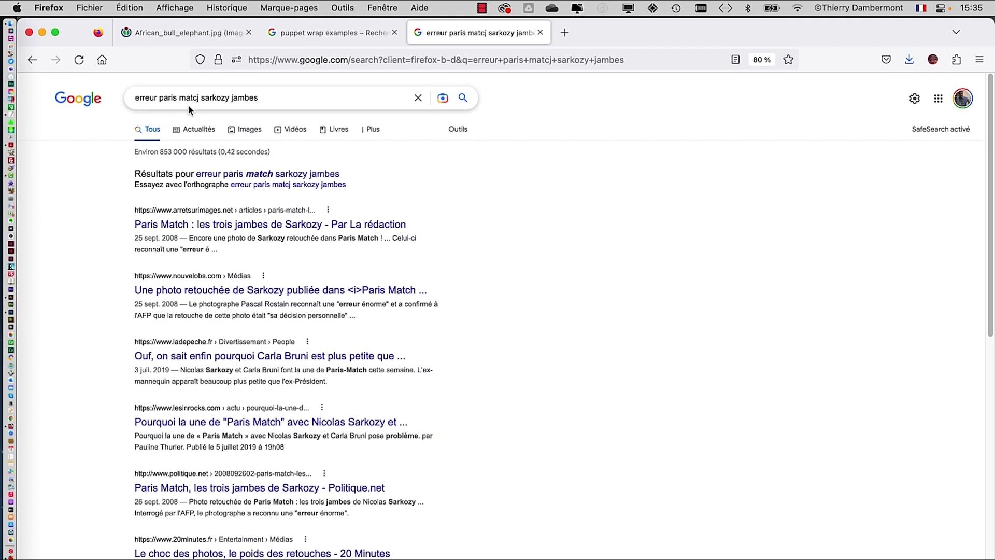
# Run the suggested search "erreur paris match sarkozy jambes" and highlight "paris match" in the query.
pyautogui.click(224, 177)
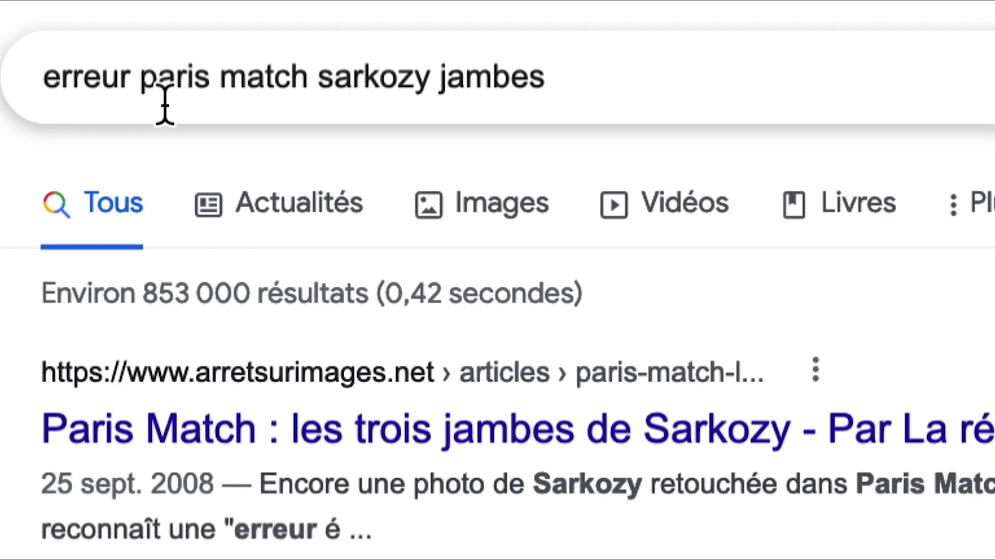
pyautogui.moveTo(143, 83); pyautogui.dragTo(238, 77)
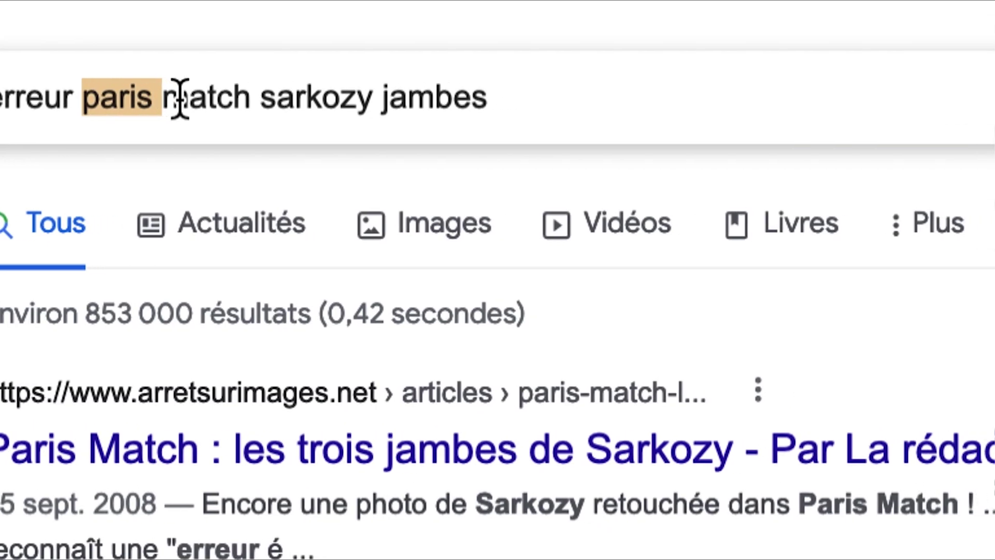
pyautogui.moveTo(180, 98); pyautogui.dragTo(252, 101)
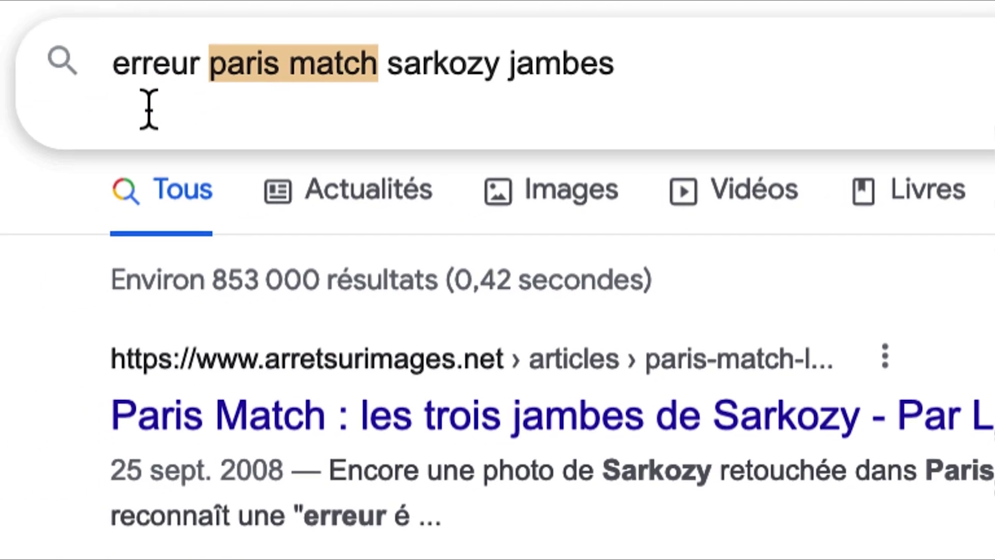
pyautogui.click(113, 123)
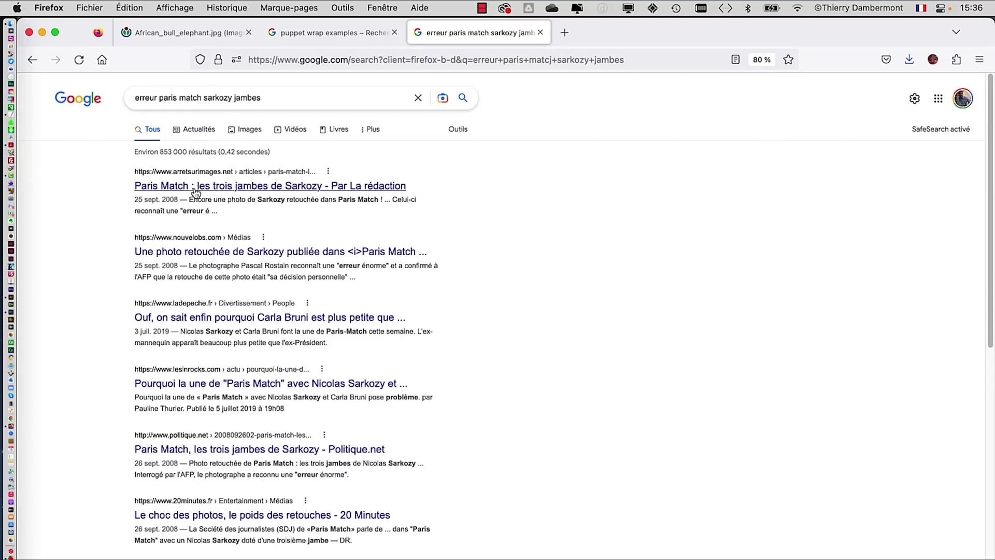
# View the Arrêt sur images article "Paris Match : les trois jambes de Sarkozy" from its headline into the text.
pyautogui.click(609, 33)
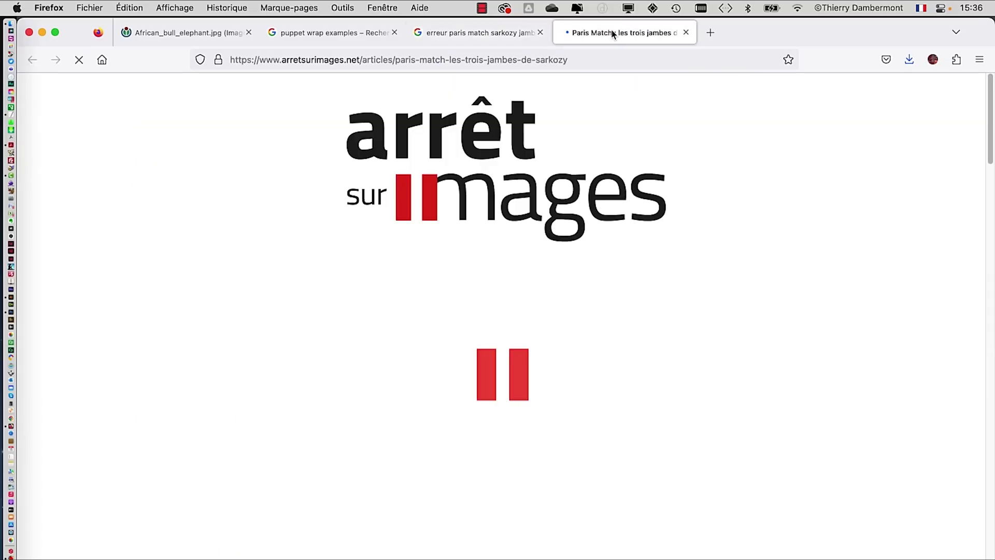
pyautogui.scroll(-6, 757, 269)
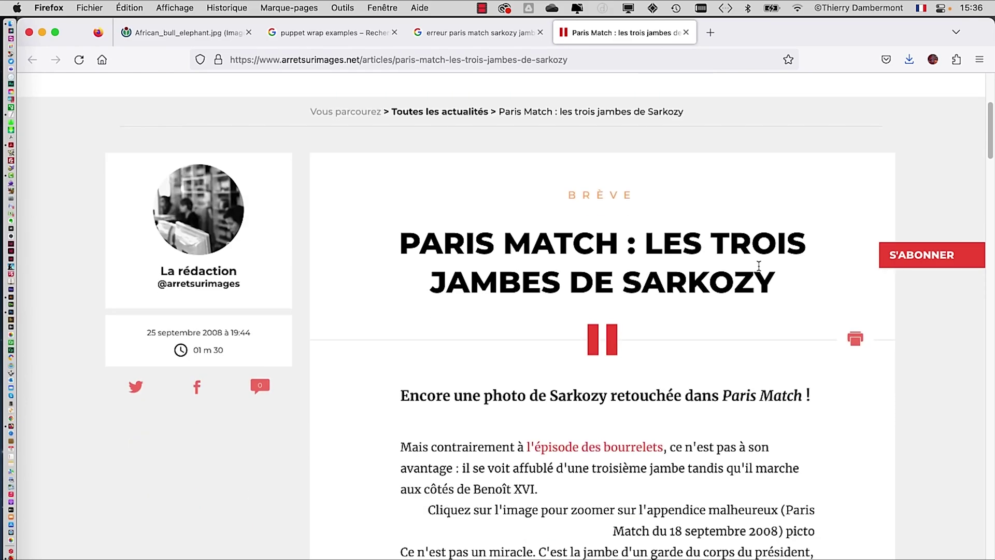
# Examine the Paris Match photo with the circled third leg and view the rest of the article.
pyautogui.scroll(-12, 758, 263)
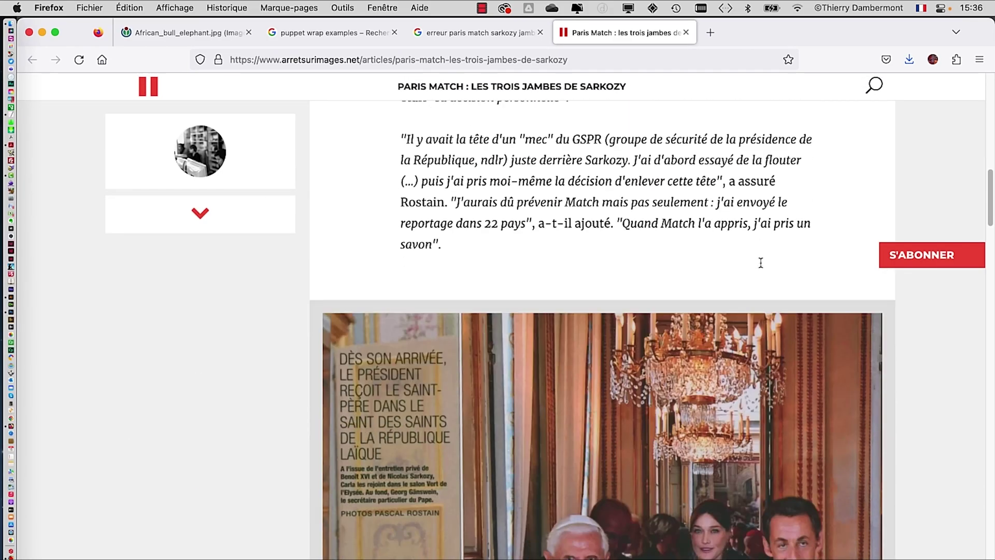
pyautogui.scroll(-9, 762, 267)
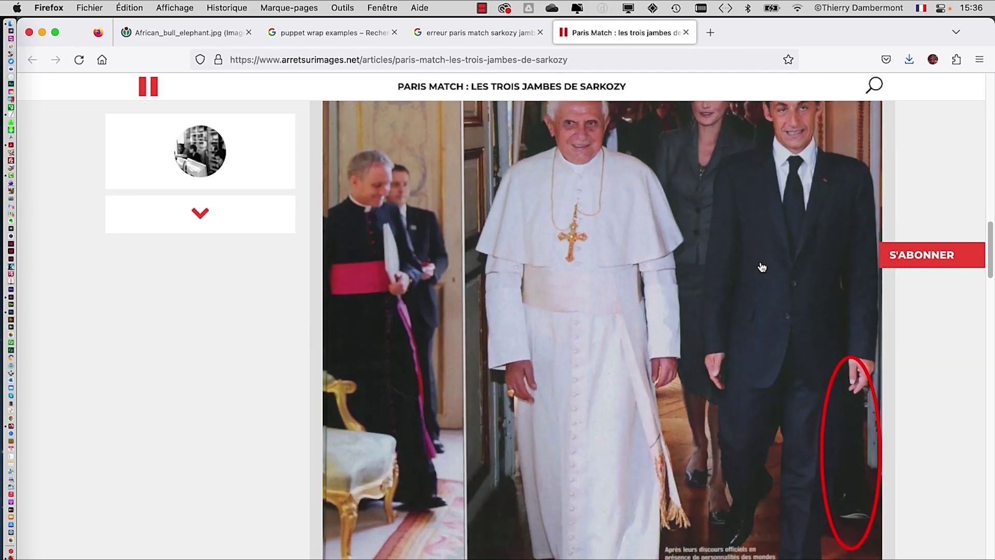
pyautogui.scroll(-3, 847, 301)
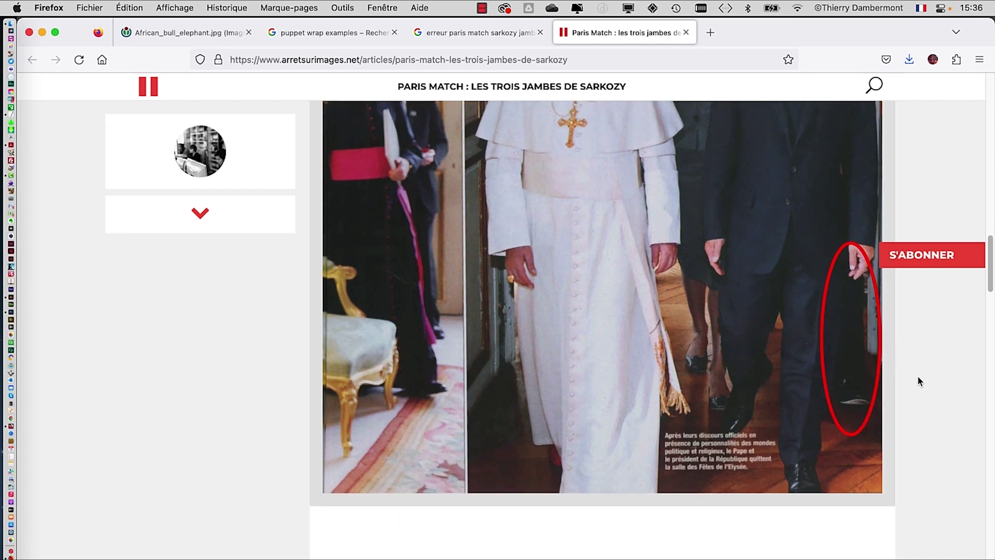
pyautogui.scroll(-1, 918, 377)
pyautogui.scroll(-7, 901, 363)
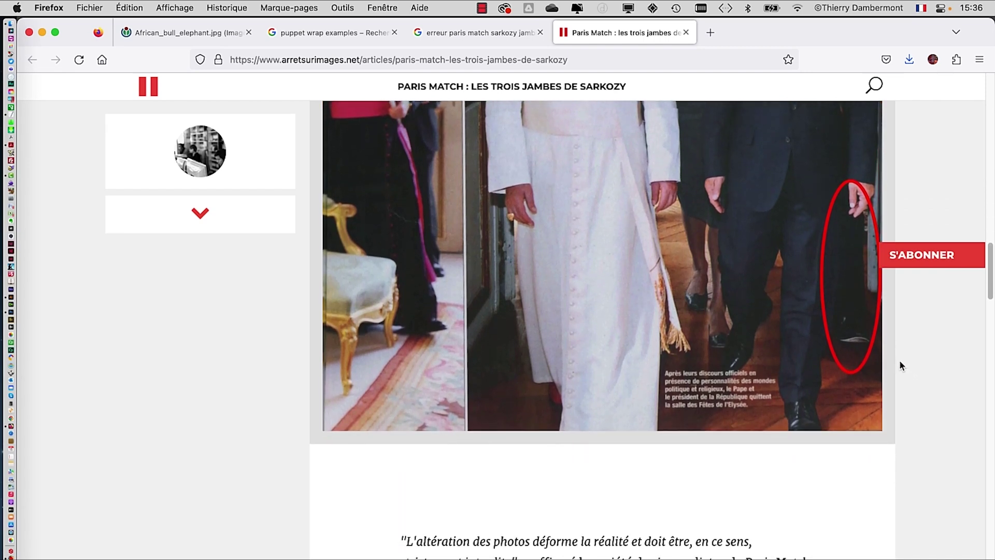
pyautogui.scroll(-15, 631, 233)
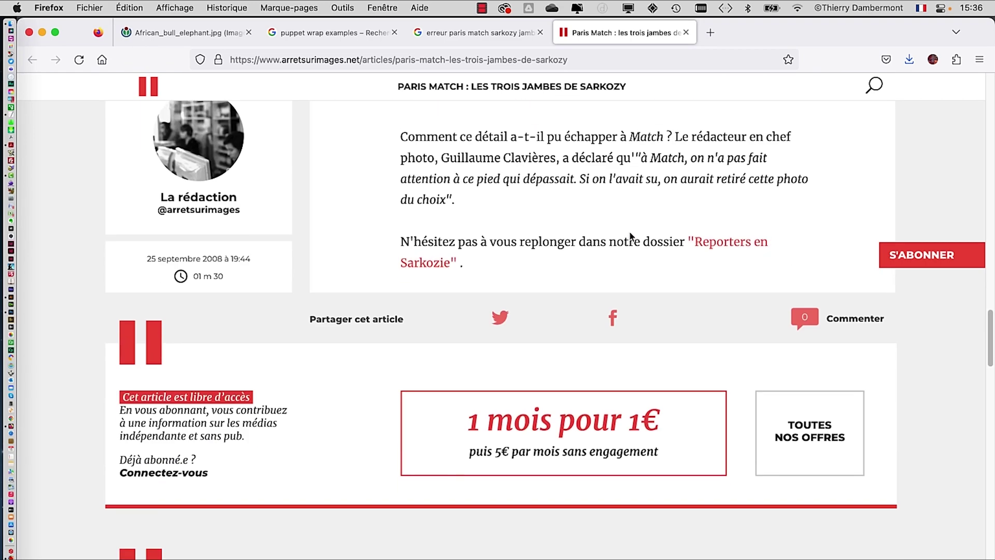
# Open the L'Obs article "Une photo retouchée de Sarkozy publiée dans Paris Match", accept its cookies and read through the text.
pyautogui.click(438, 34)
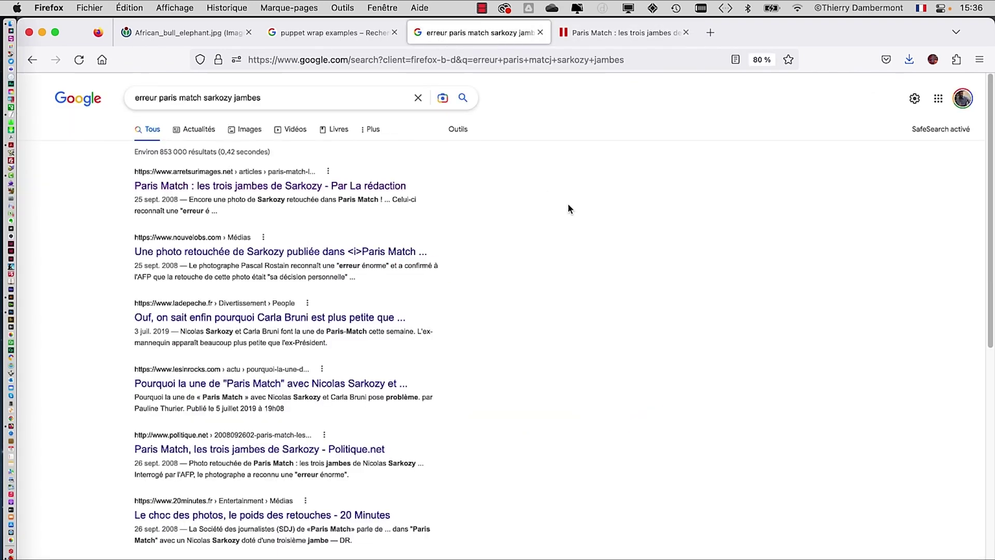
pyautogui.keyDown('super'); pyautogui.click(244, 252); pyautogui.keyUp('super')
pyautogui.click(624, 32)
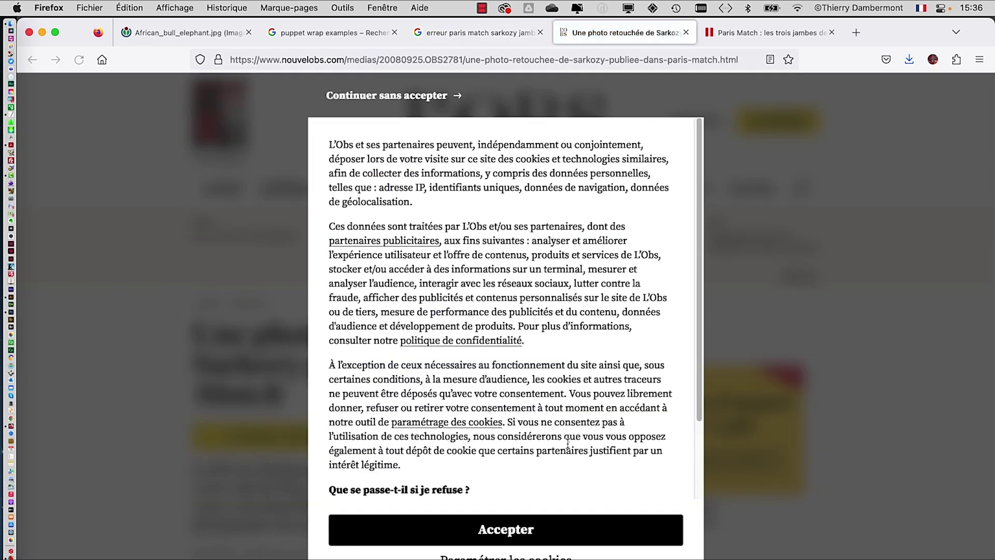
pyautogui.click(583, 539)
pyautogui.scroll(-5, 524, 394)
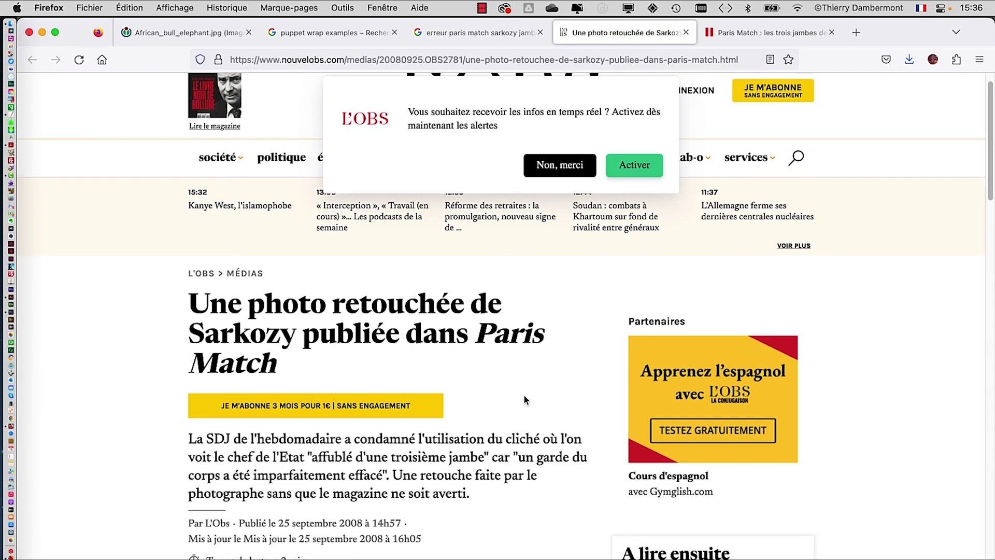
pyautogui.scroll(-7, 525, 401)
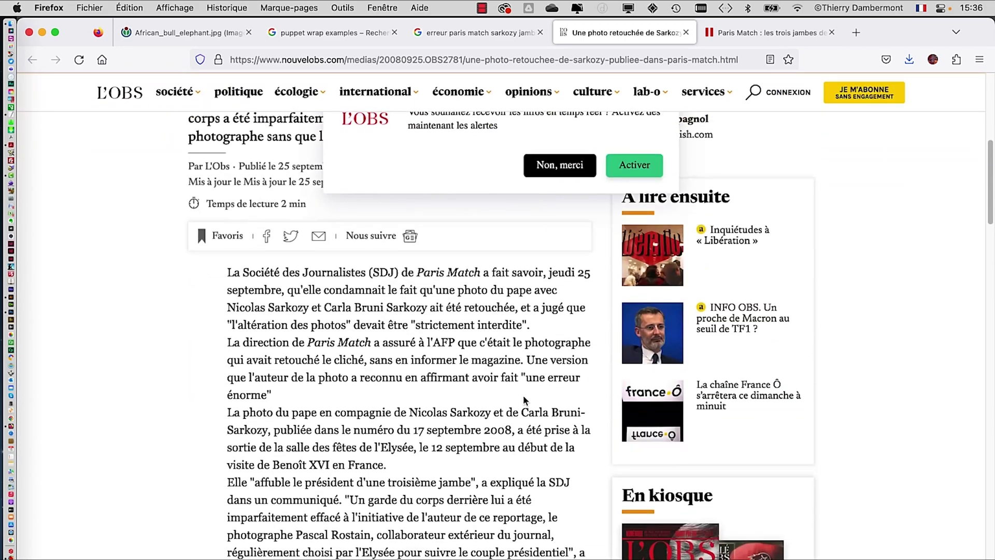
pyautogui.scroll(-3, 289, 306)
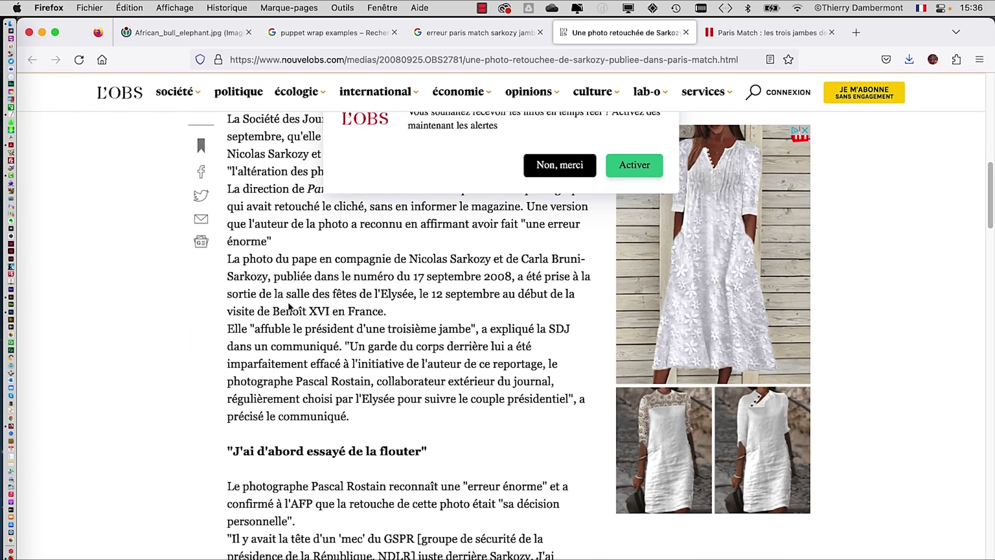
# Minimize the browser window, switch back to Photoshop and place the Layers and Paths panels over the image.
pyautogui.click(42, 33)
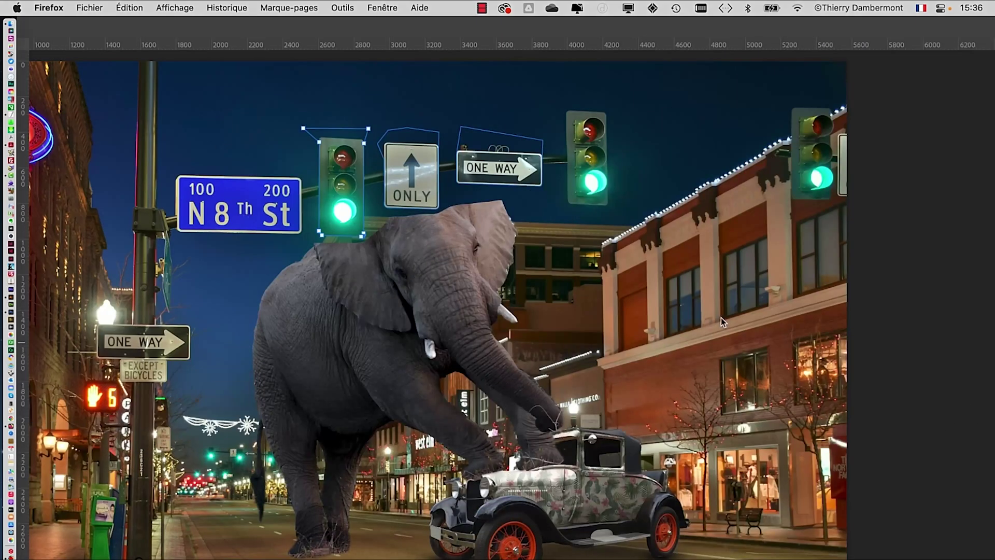
pyautogui.click(940, 425)
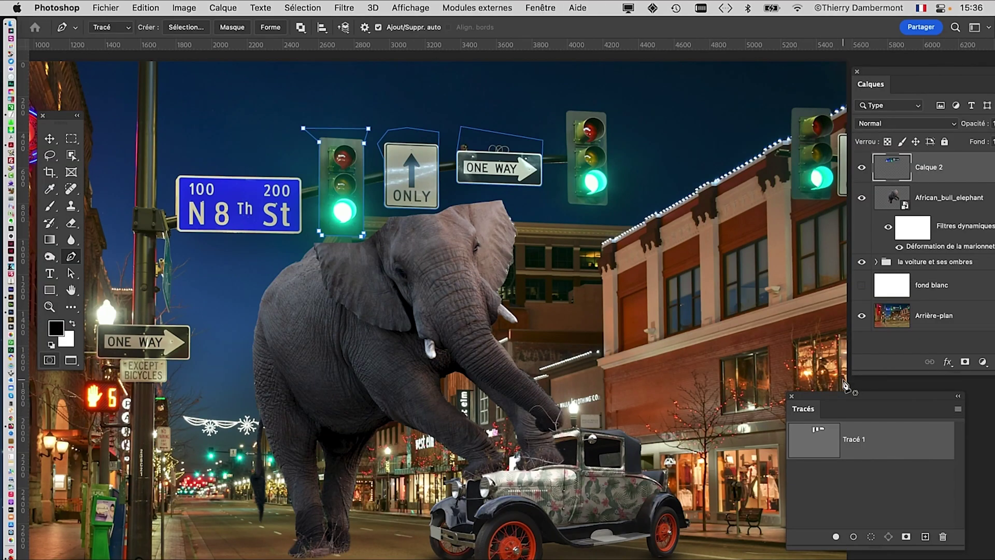
pyautogui.moveTo(880, 79); pyautogui.dragTo(222, 291)
pyautogui.moveTo(832, 406); pyautogui.dragTo(738, 138)
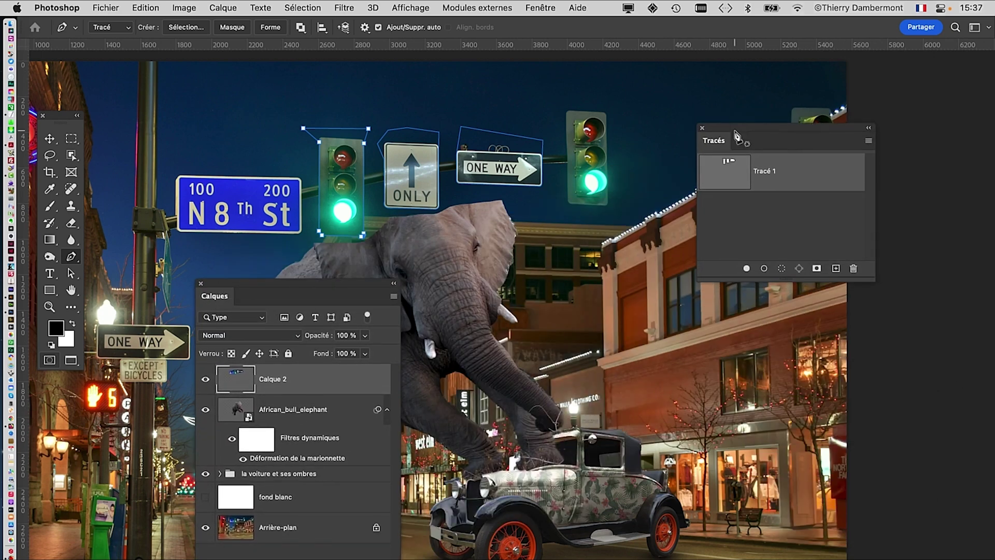
pyautogui.press('super+alt+8')
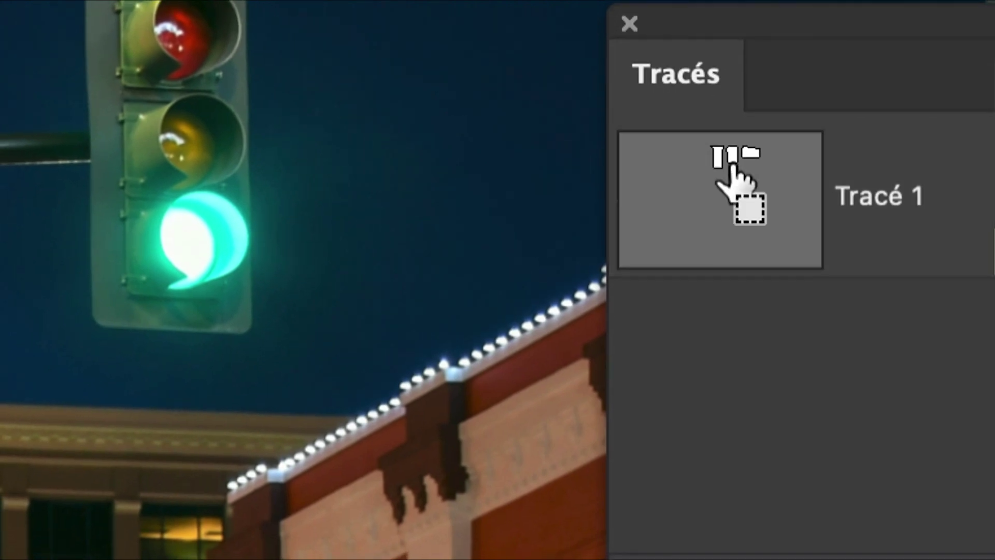
# Load Tracé 1 as a selection around the three signs and invert the selection.
pyautogui.keyDown('ctrl'); pyautogui.click(731, 167); pyautogui.keyUp('ctrl')
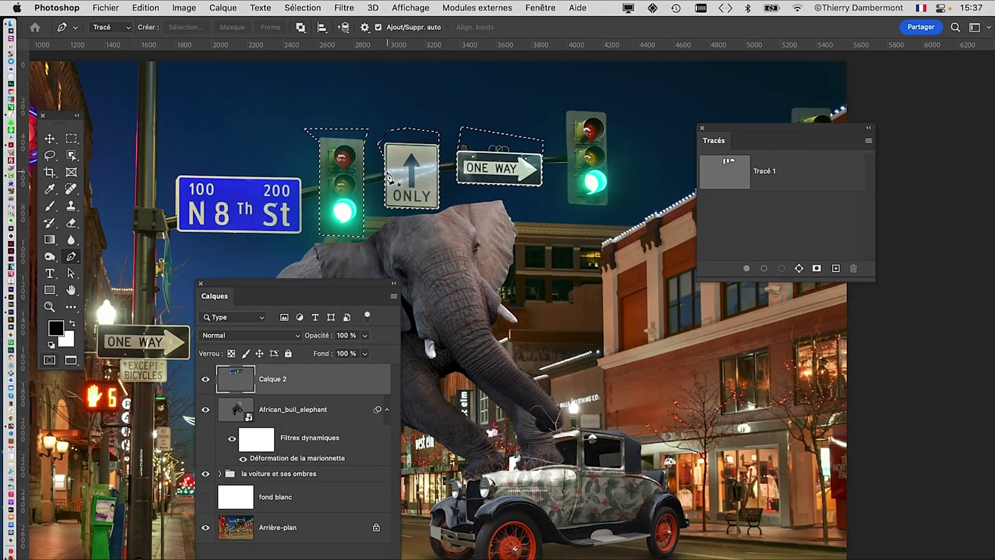
pyautogui.click(303, 7)
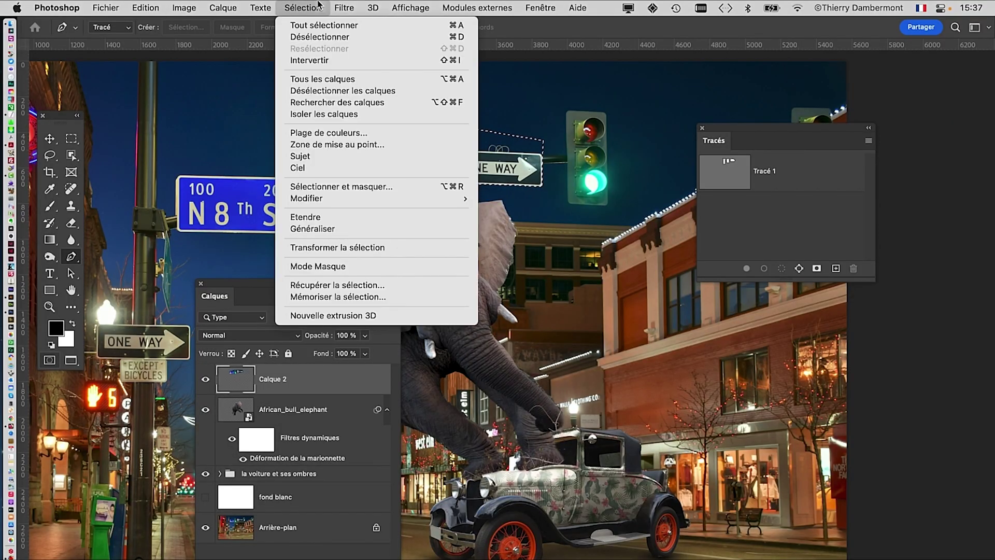
pyautogui.click(309, 60)
pyautogui.press('super+minus')
pyautogui.press('super+minus')
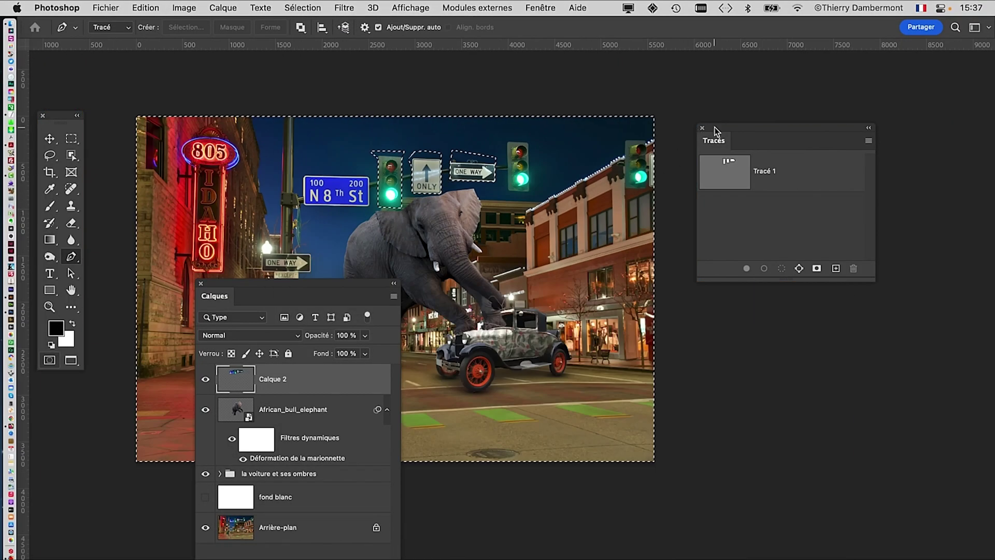
# Delete the parts of Calque 2 outside the sign outlines, undo the deletion and clear the selection.
pyautogui.moveTo(715, 132); pyautogui.dragTo(850, 133)
pyautogui.moveTo(315, 295); pyautogui.dragTo(744, 168)
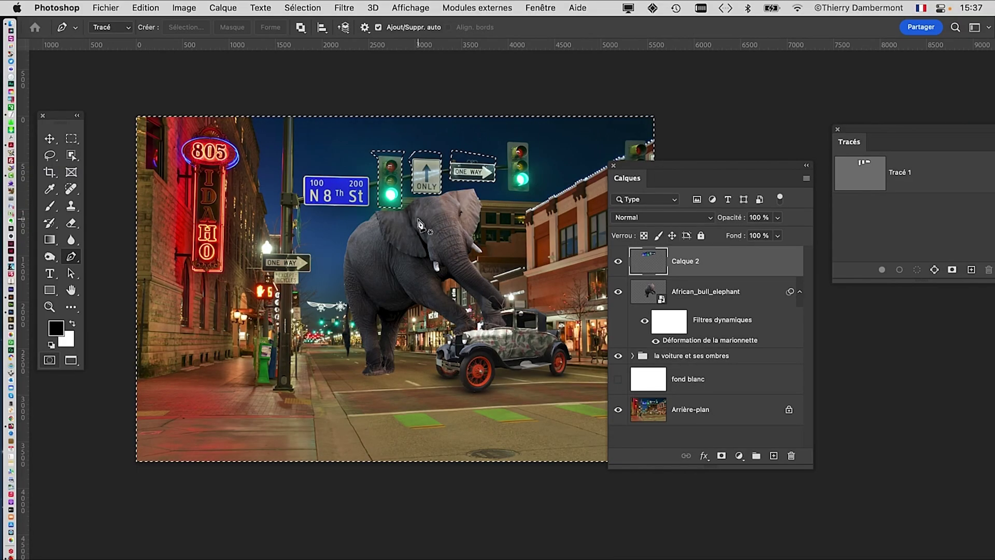
pyautogui.scroll(4, 418, 220)
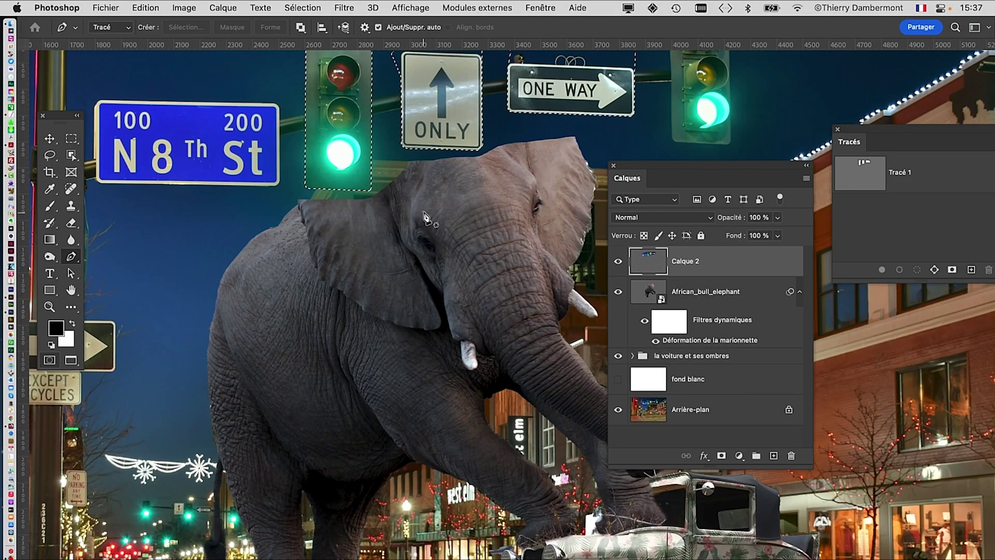
pyautogui.moveTo(473, 194); pyautogui.dragTo(498, 296)
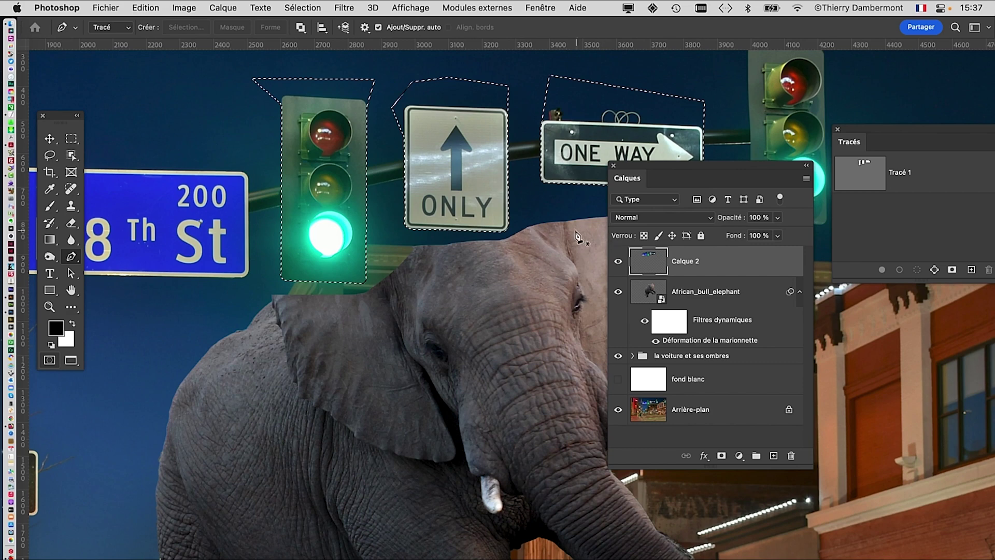
pyautogui.press('Delete')
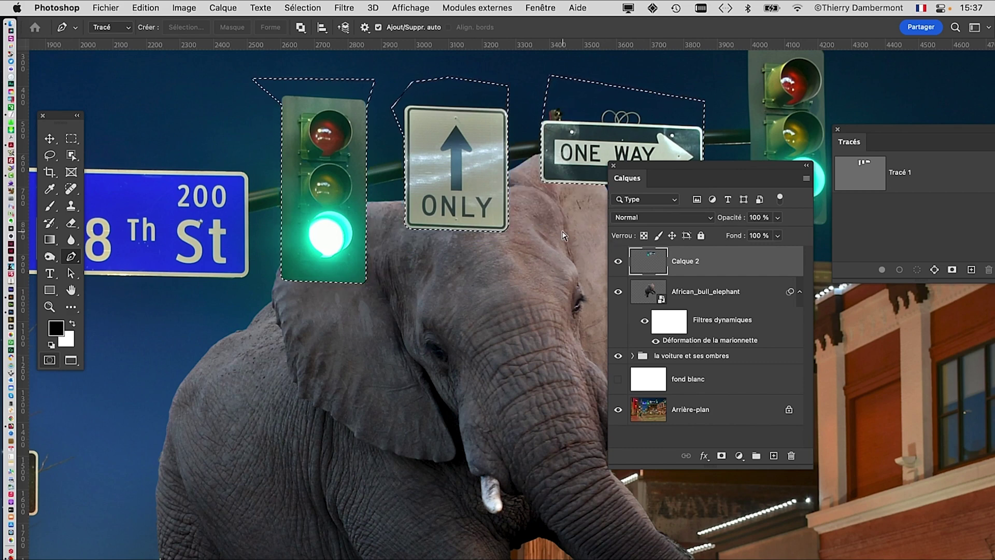
pyautogui.hotkey('ctrl', 'z')
pyautogui.hotkey('ctrl', 'd')
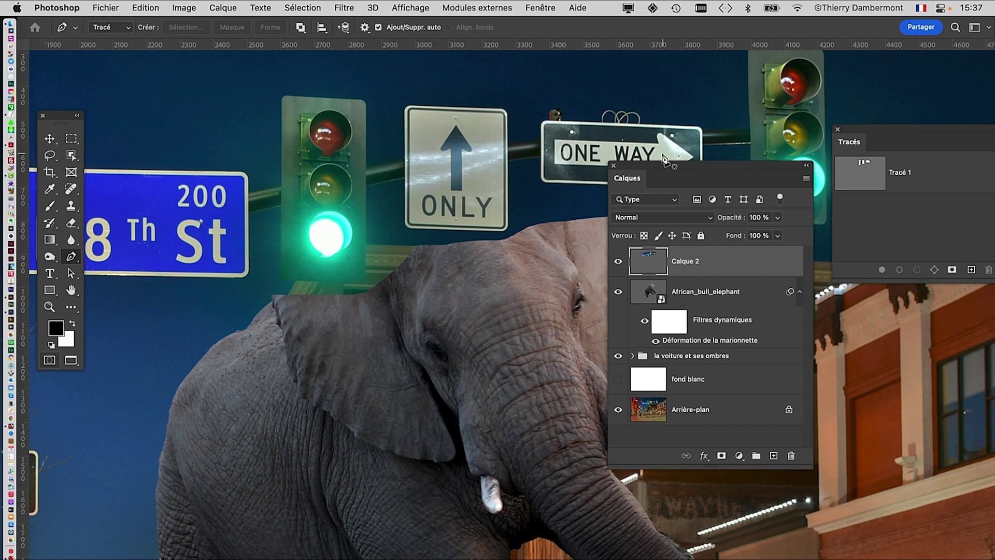
# Add a vector mask to Calque 2 from the selected path Tracé 1.
pyautogui.scroll(-3, 478, 208)
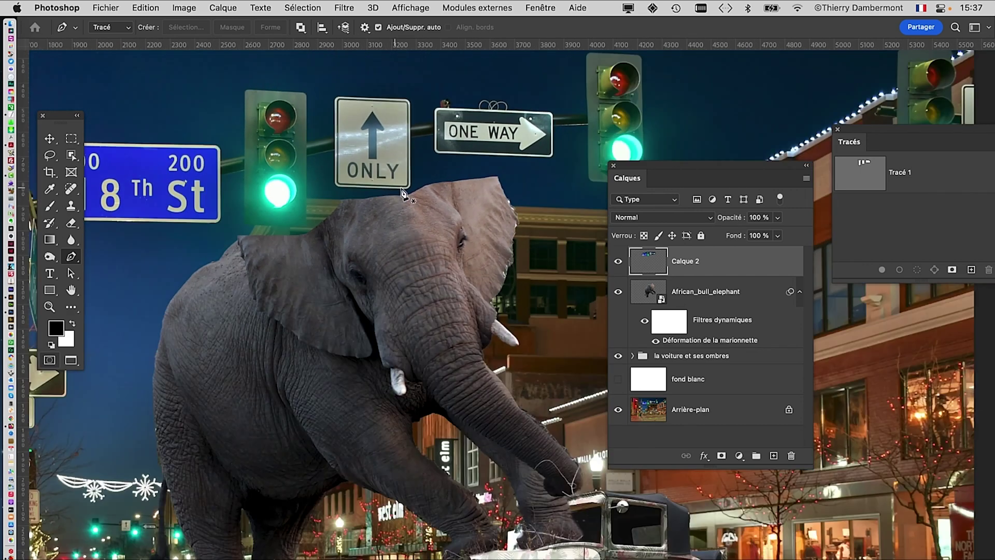
pyautogui.moveTo(657, 162); pyautogui.dragTo(631, 151)
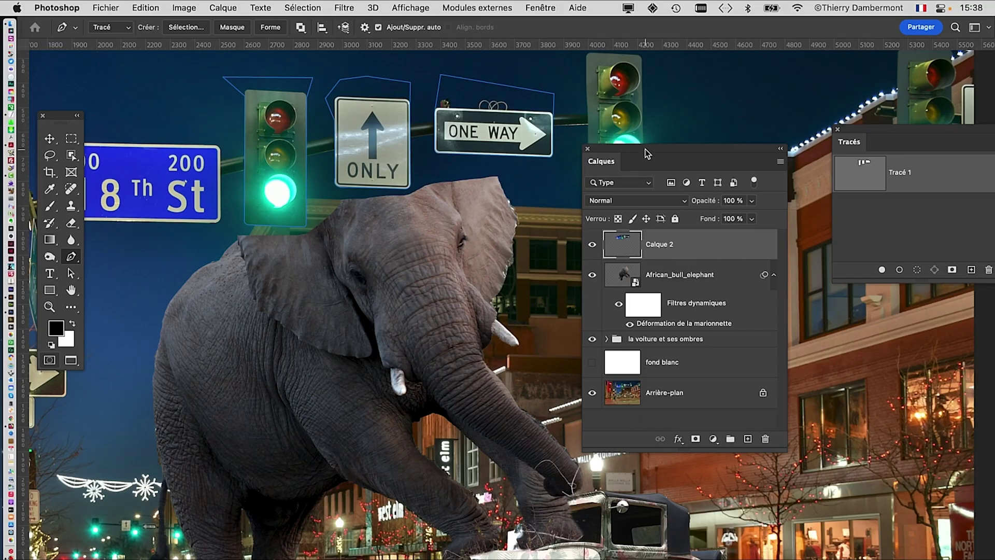
pyautogui.moveTo(647, 154); pyautogui.dragTo(641, 107)
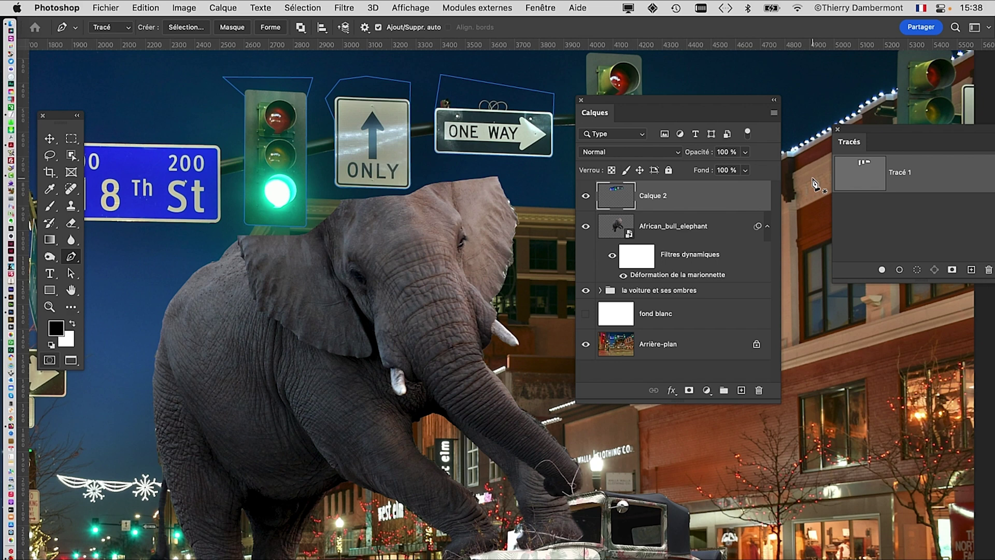
pyautogui.click(222, 6)
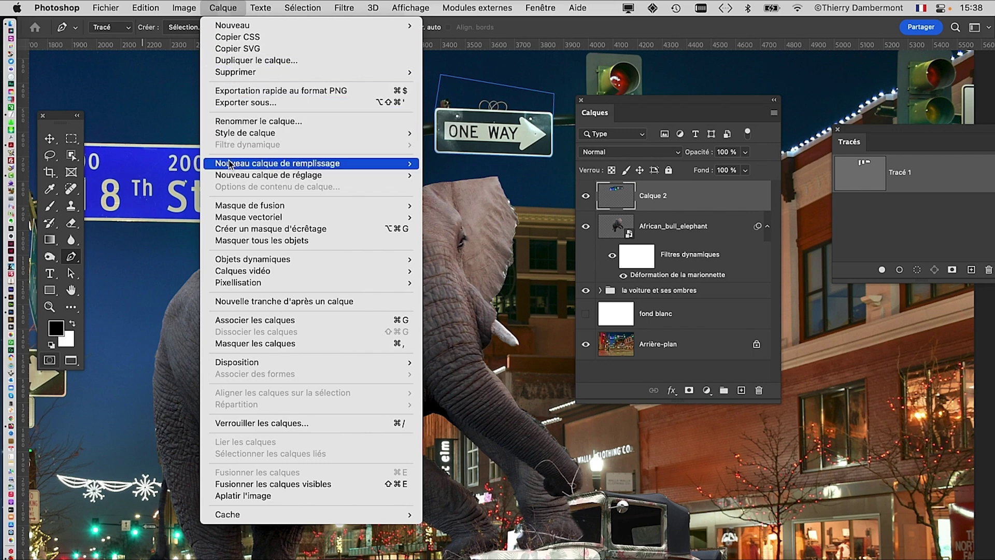
pyautogui.moveTo(232, 221)
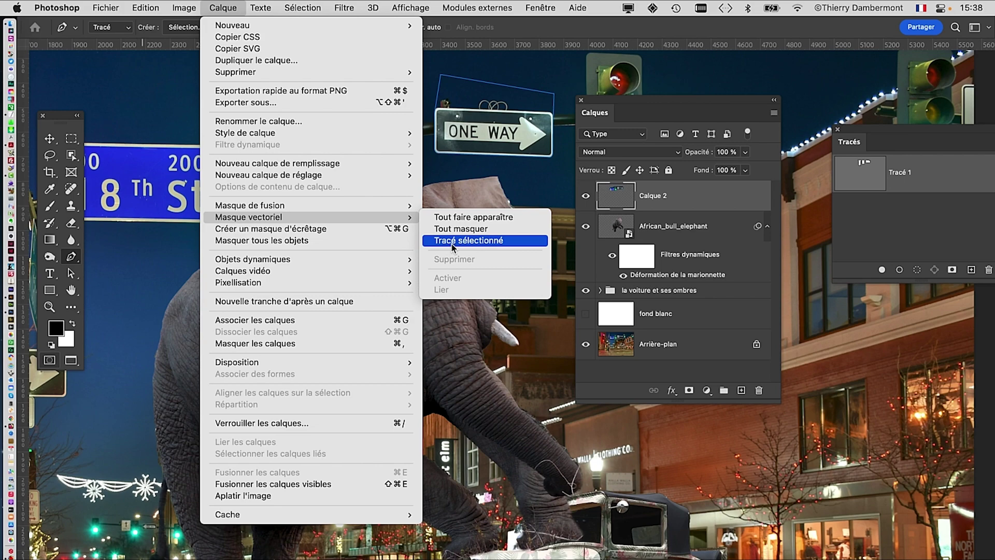
pyautogui.click(452, 241)
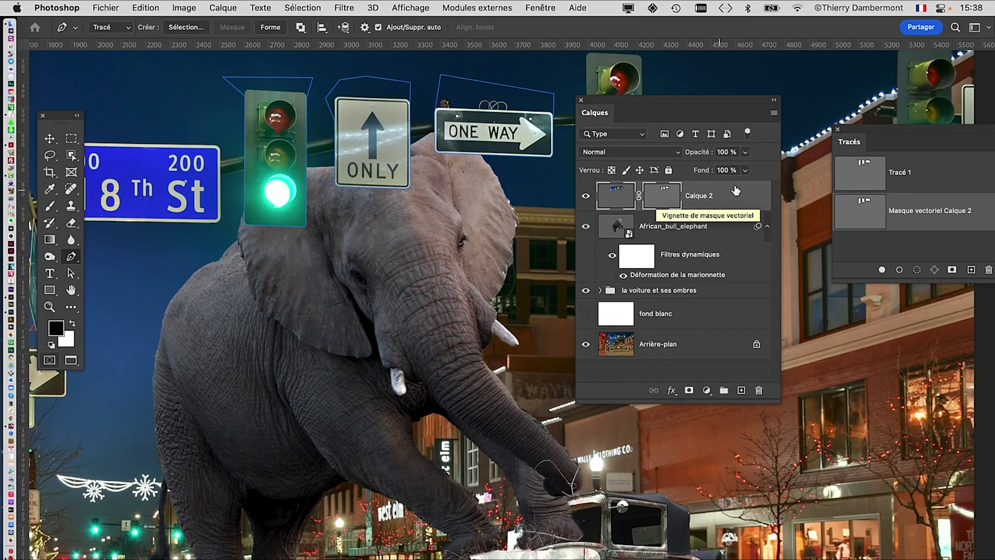
# Rearrange the Paths and Layers panels, select the elephant layer and return to Calque 2.
pyautogui.moveTo(850, 133); pyautogui.dragTo(192, 303)
pyautogui.moveTo(635, 103); pyautogui.dragTo(716, 80)
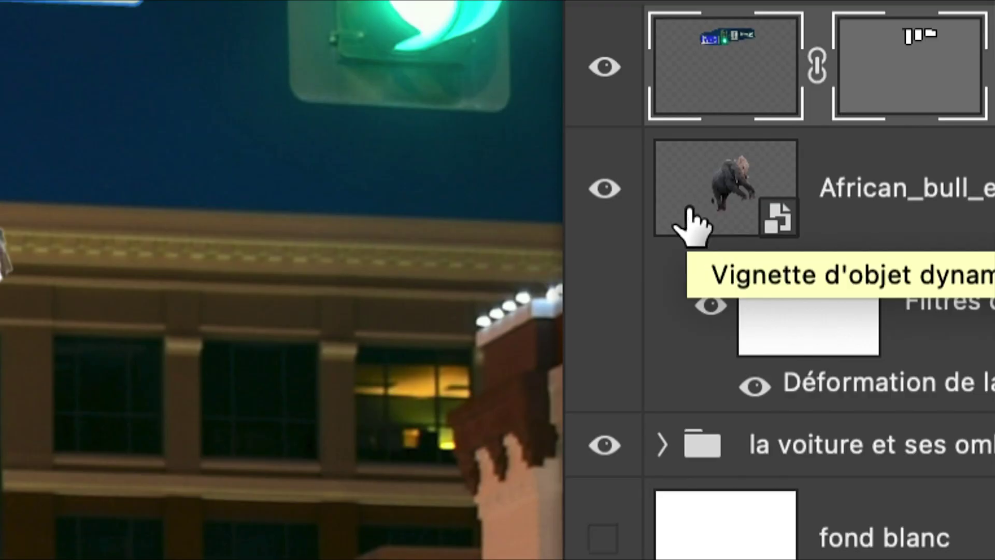
pyautogui.click(688, 208)
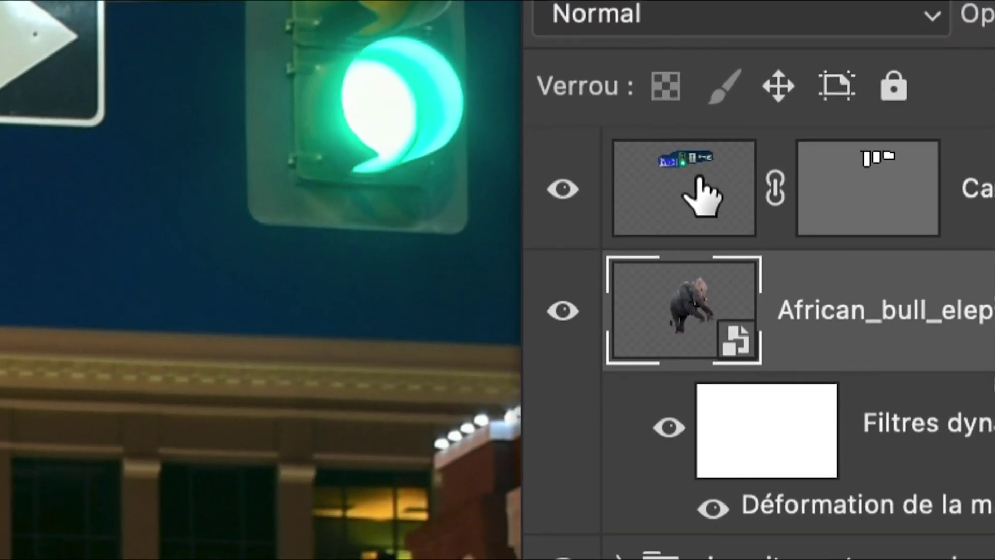
pyautogui.click(622, 218)
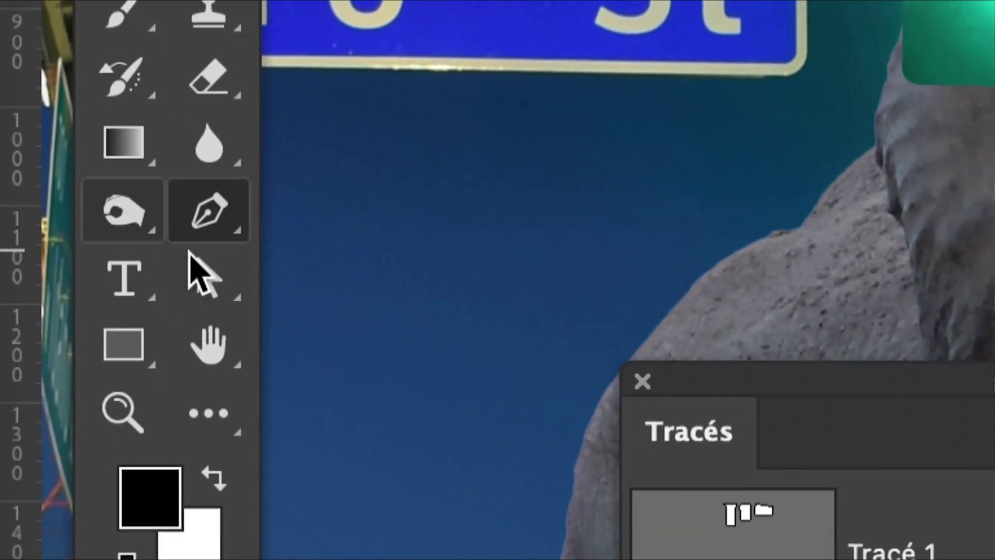
# Try moving the anchor point at the ONLY sign's lower-right corner with the Direct Selection tool, and undo the displacement.
pyautogui.click(245, 489)
pyautogui.click(248, 298)
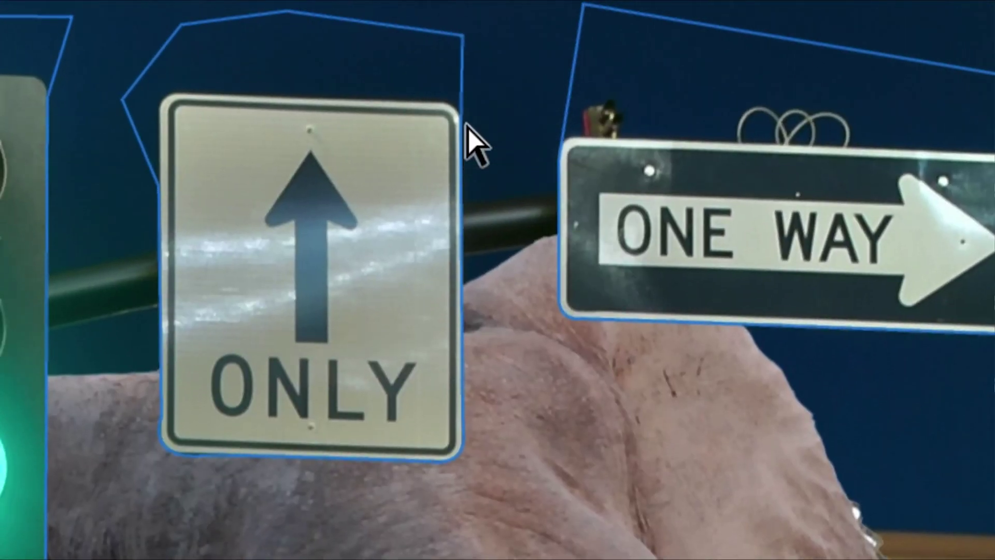
pyautogui.click(465, 125)
pyautogui.moveTo(465, 48); pyautogui.dragTo(480, 92)
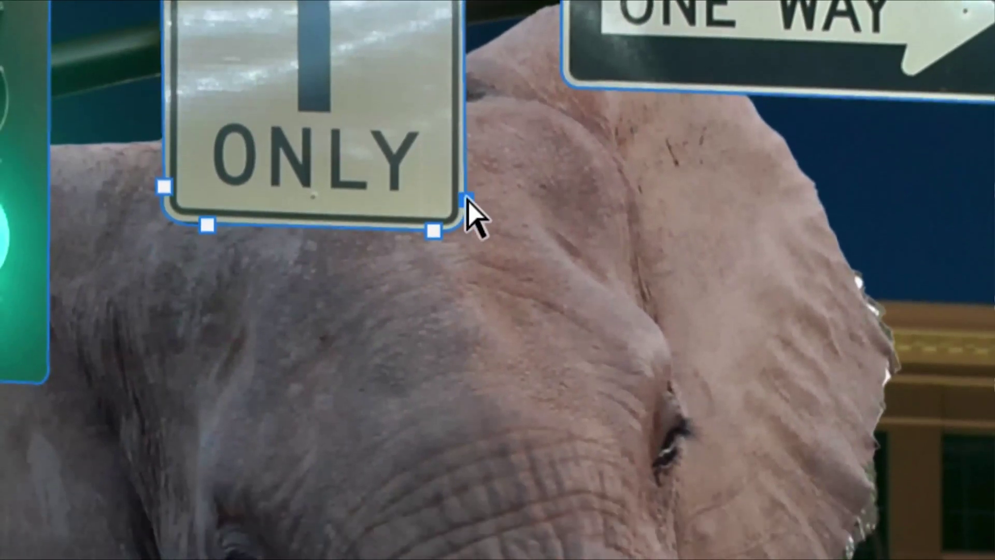
pyautogui.moveTo(468, 201); pyautogui.dragTo(378, 181)
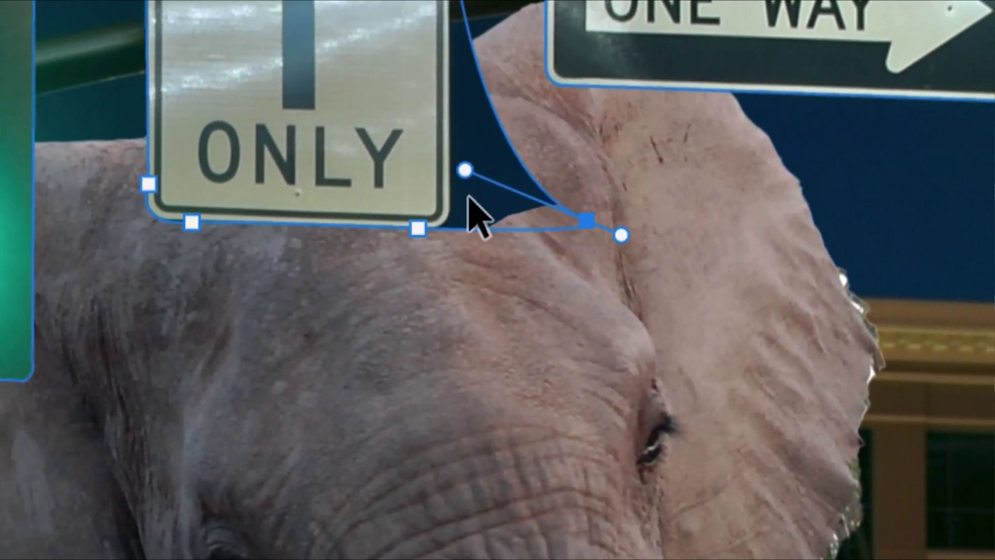
pyautogui.hotkey('ctrl', 'z')
pyautogui.hotkey('ctrl', 'z')
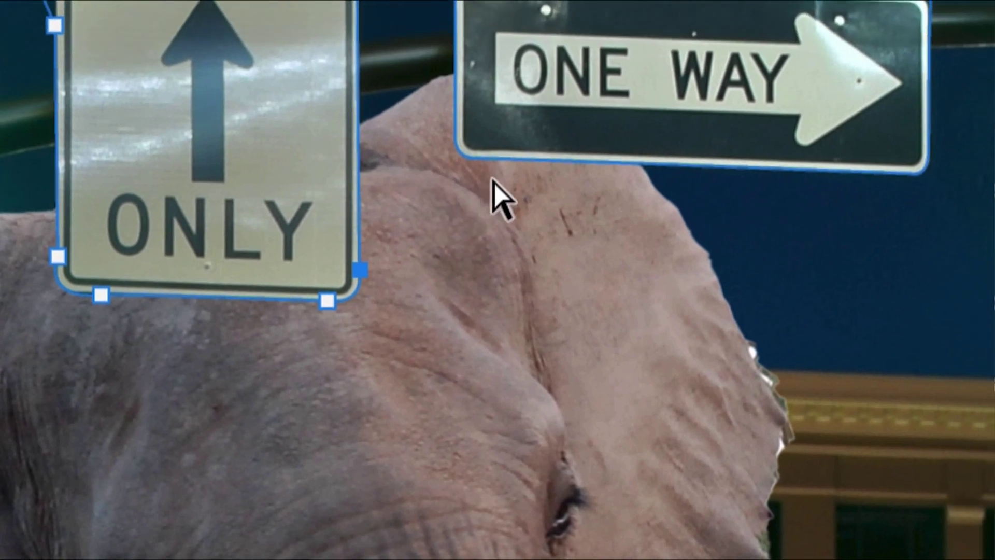
# Deselect the anchor points and hide the vector mask outline of Calque 2.
pyautogui.click(597, 89)
pyautogui.click(476, 211)
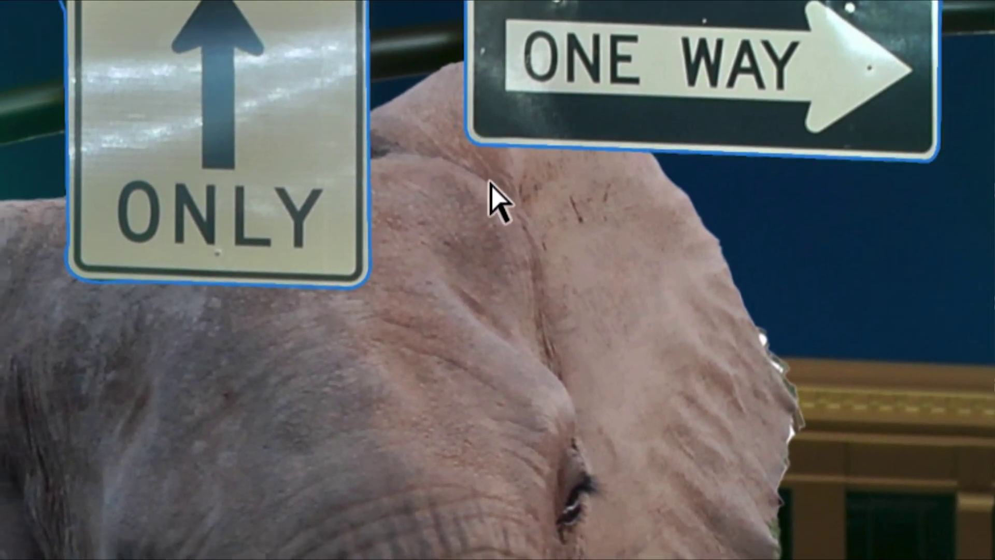
pyautogui.press('Return')
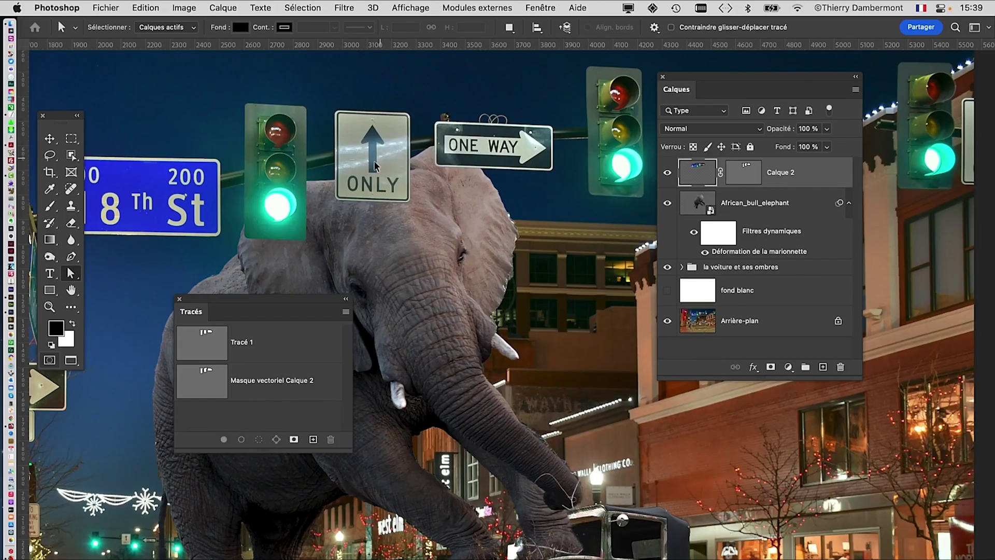
# Inspect the masked edges of the ONLY sign and the traffic light beside the blue street sign against the elephant.
pyautogui.scroll(5, 352, 210)
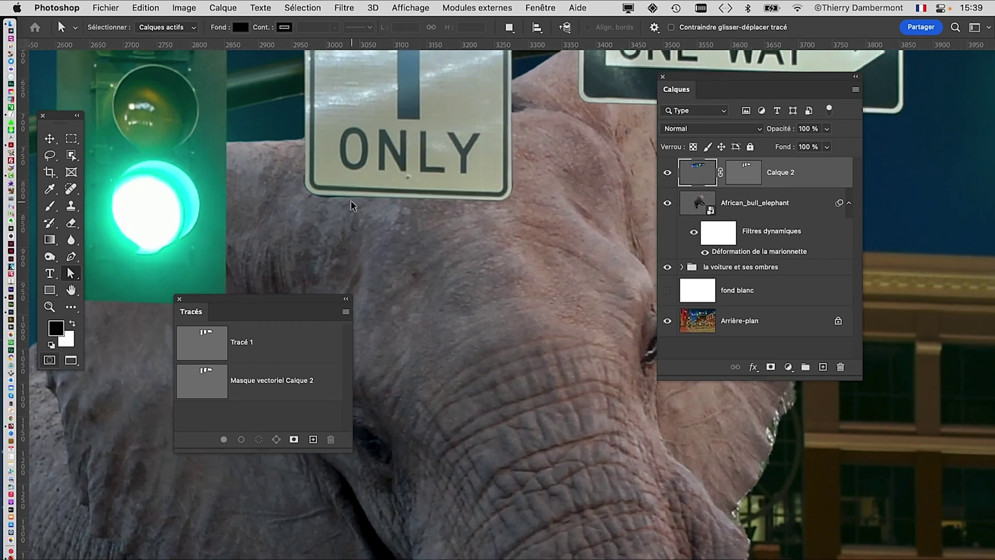
pyautogui.hscroll(-10, 388, 210)
pyautogui.scroll(-4, 388, 211)
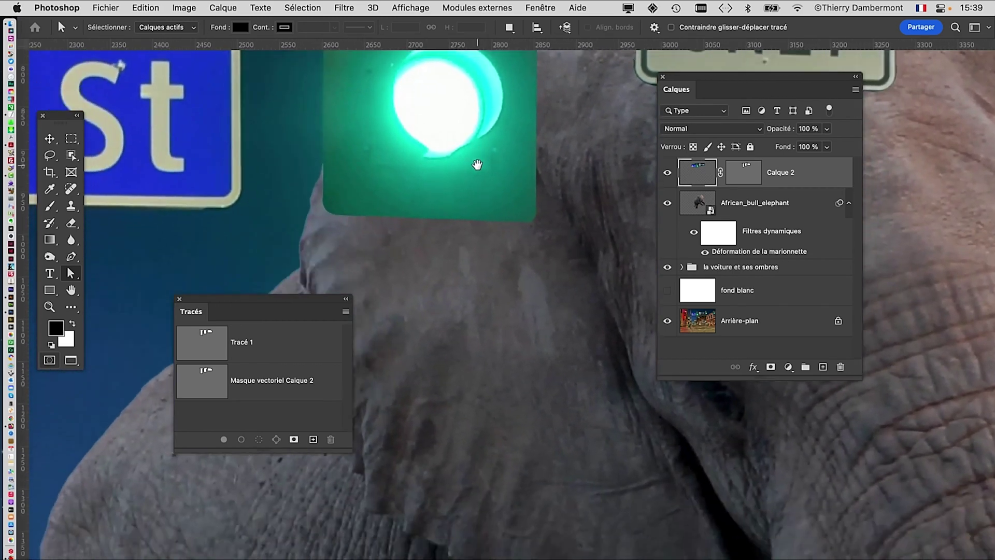
pyautogui.scroll(-4, 452, 224)
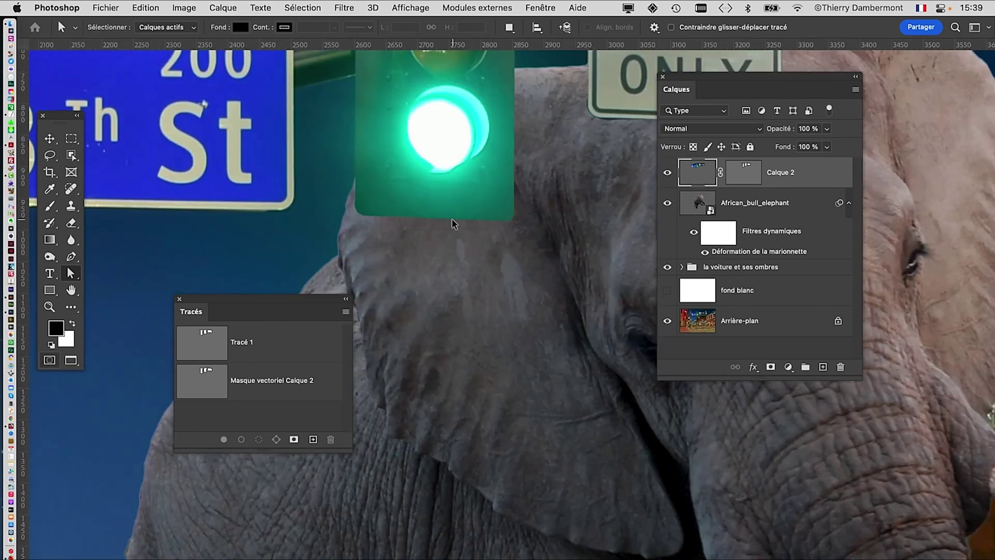
pyautogui.scroll(1, 452, 224)
pyautogui.scroll(-1, 481, 246)
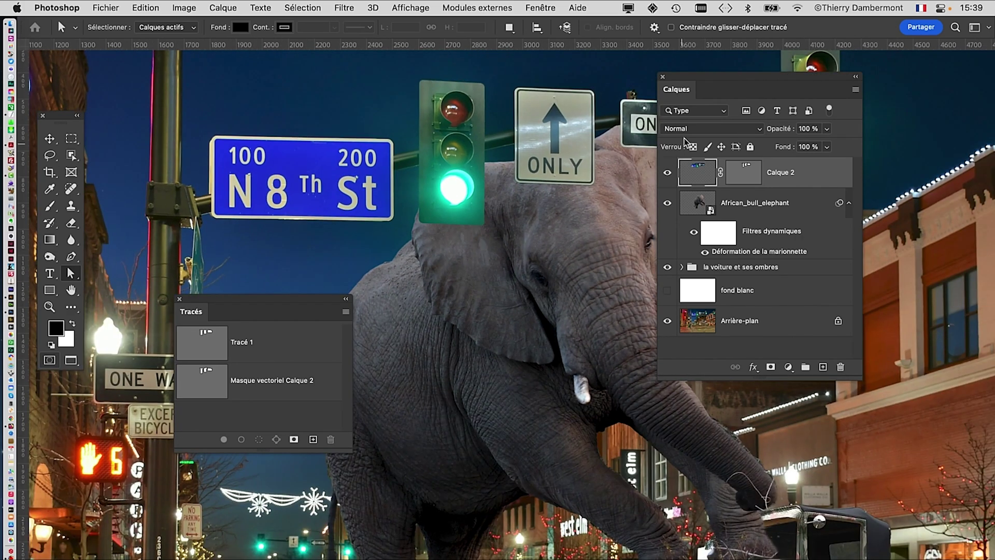
# Move the Layers panel clear of the signs and inspect the edges of the ONE WAY sign and neighbouring traffic light.
pyautogui.moveTo(676, 89); pyautogui.dragTo(821, 145)
pyautogui.scroll(2, 449, 324)
pyautogui.hscroll(2, 449, 324)
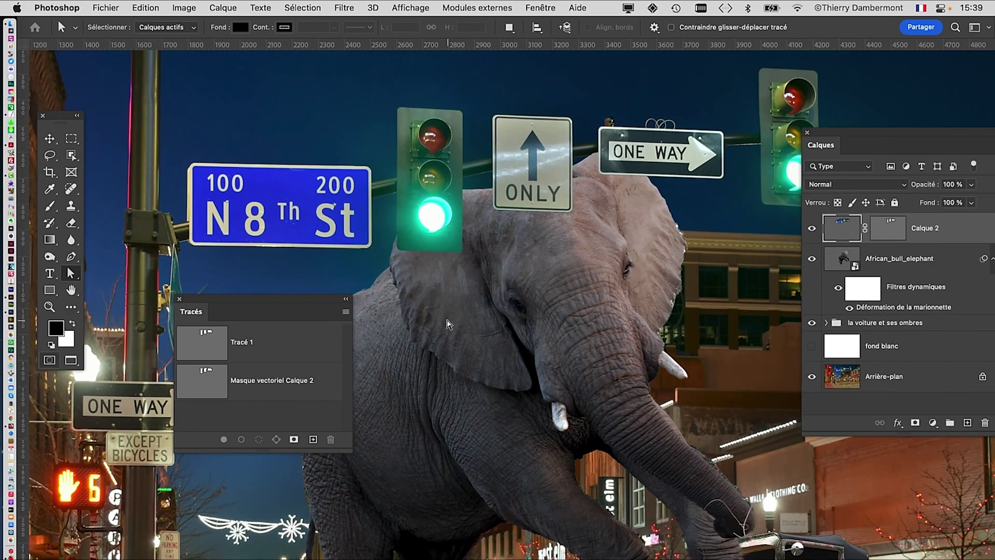
pyautogui.scroll(4, 453, 276)
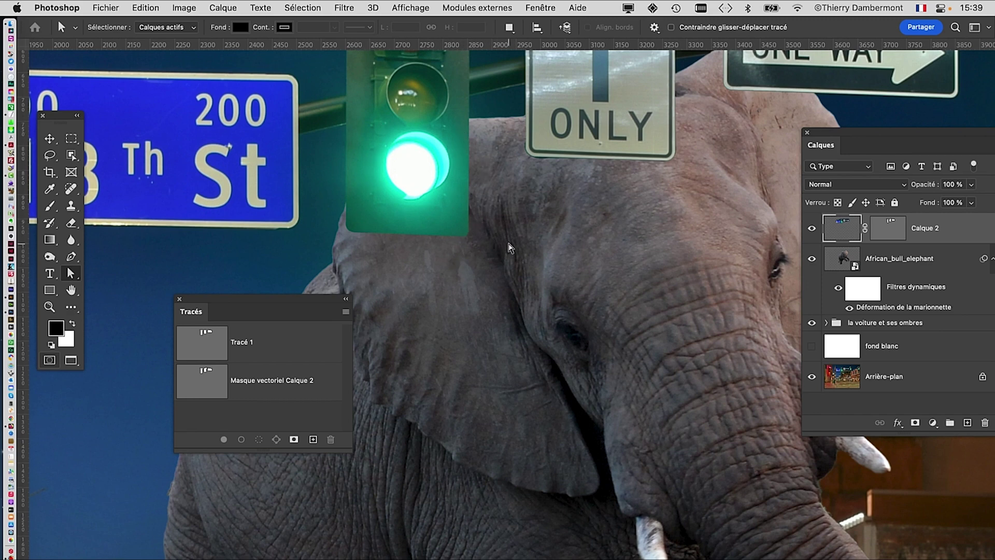
pyautogui.scroll(-5, 508, 241)
pyautogui.scroll(4, 508, 242)
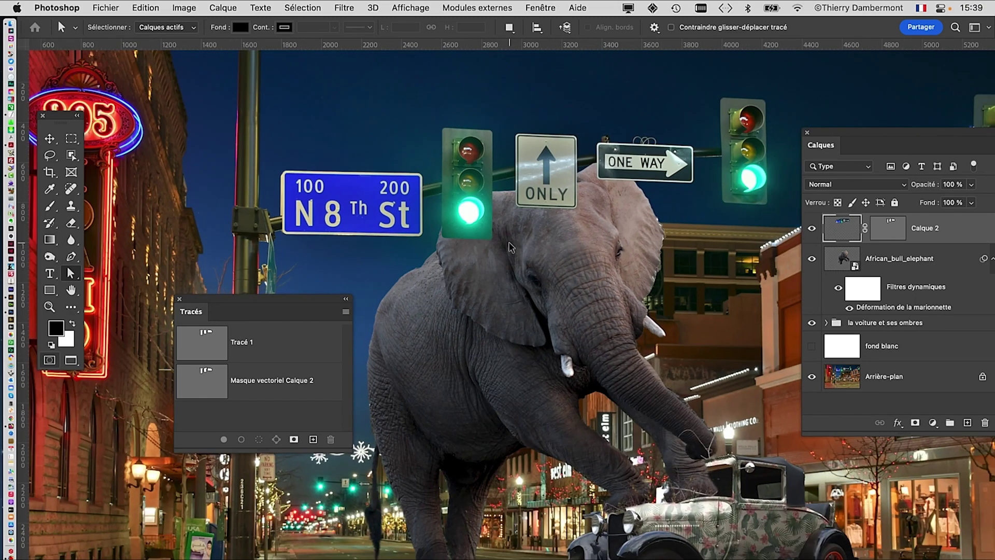
pyautogui.scroll(3, 747, 185)
pyautogui.scroll(1, 705, 191)
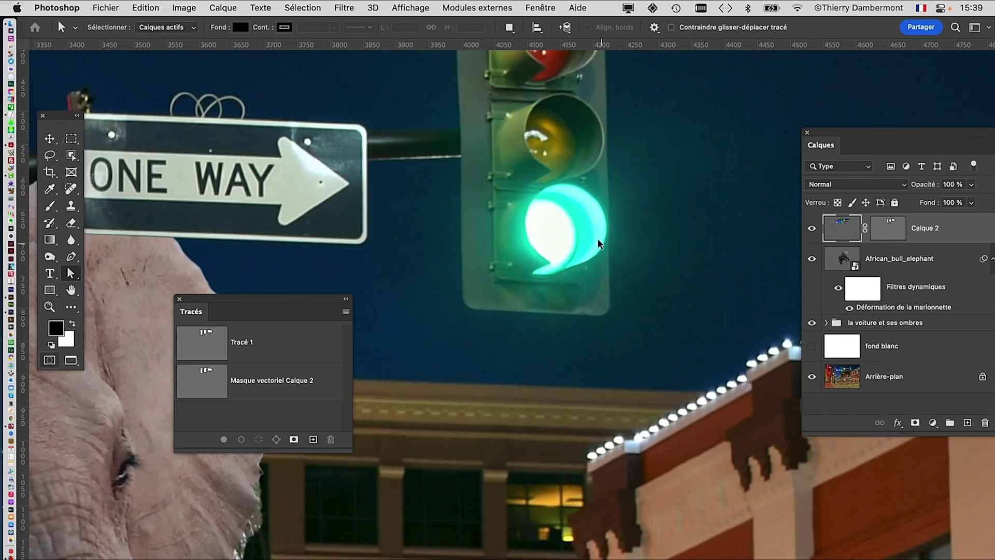
pyautogui.scroll(-1, 648, 270)
pyautogui.scroll(-4, 648, 270)
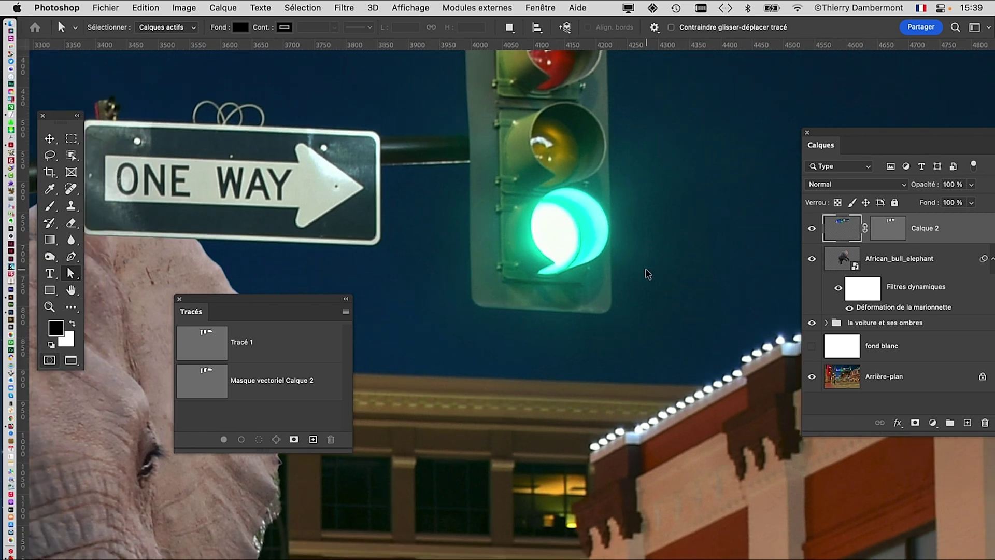
pyautogui.scroll(-10, 648, 271)
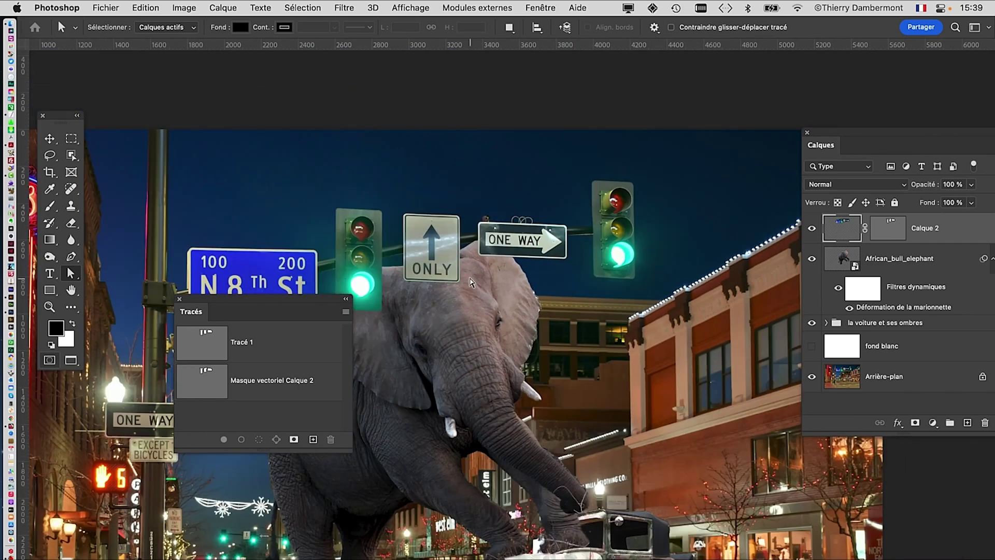
# Save the document as architecture-buildings-city-08.psd in Photoshop format in the current project folder.
pyautogui.moveTo(644, 267); pyautogui.dragTo(420, 217)
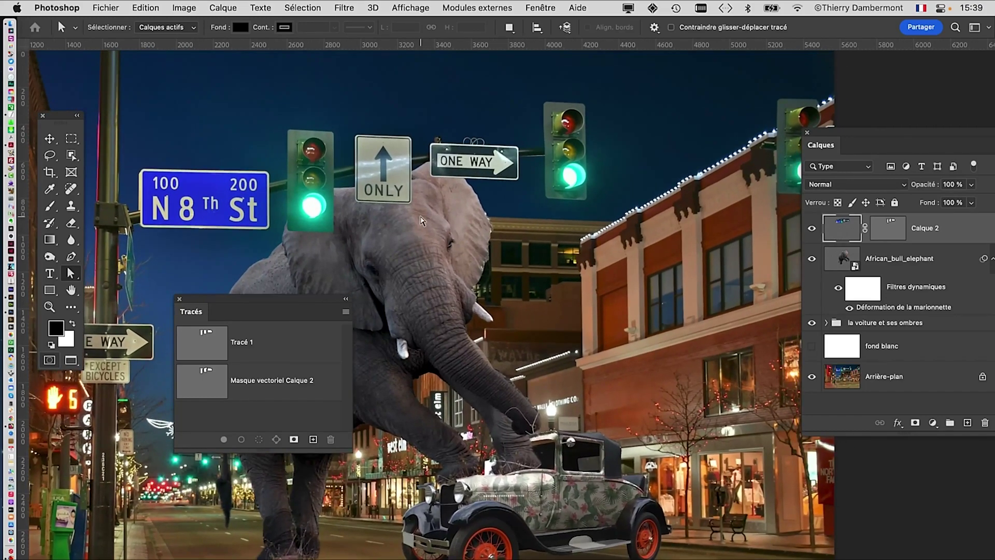
pyautogui.click(101, 7)
pyautogui.click(166, 150)
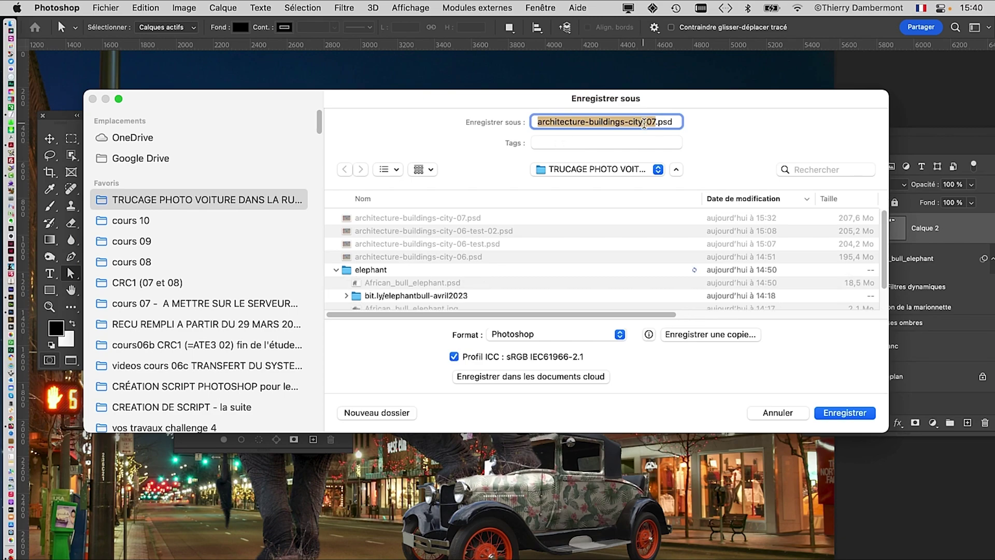
pyautogui.click(651, 123)
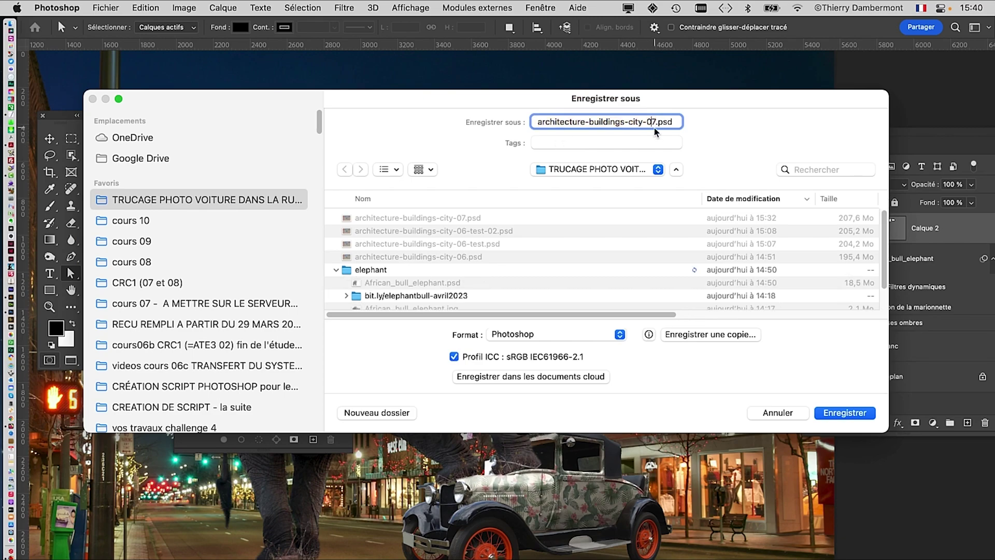
pyautogui.press('Delete')
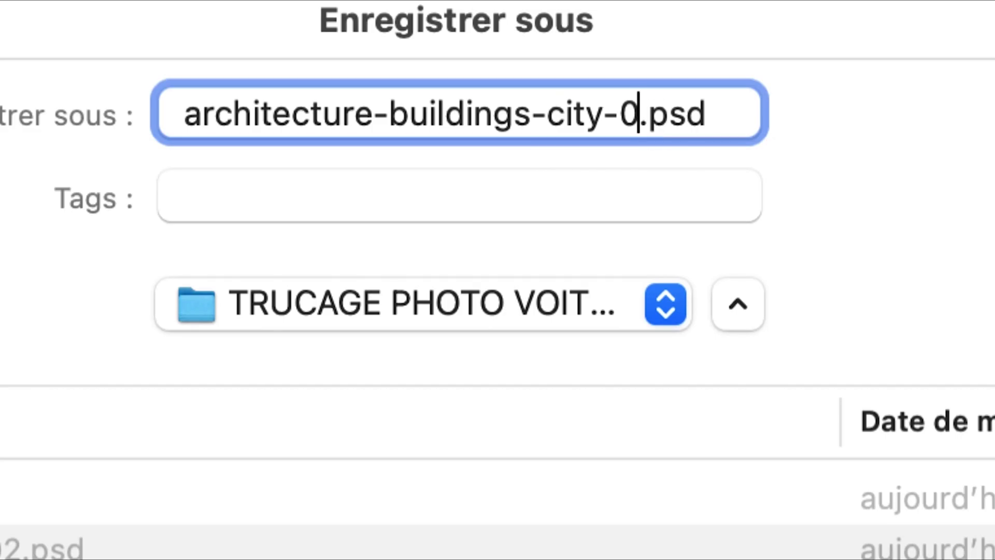
pyautogui.write('8')
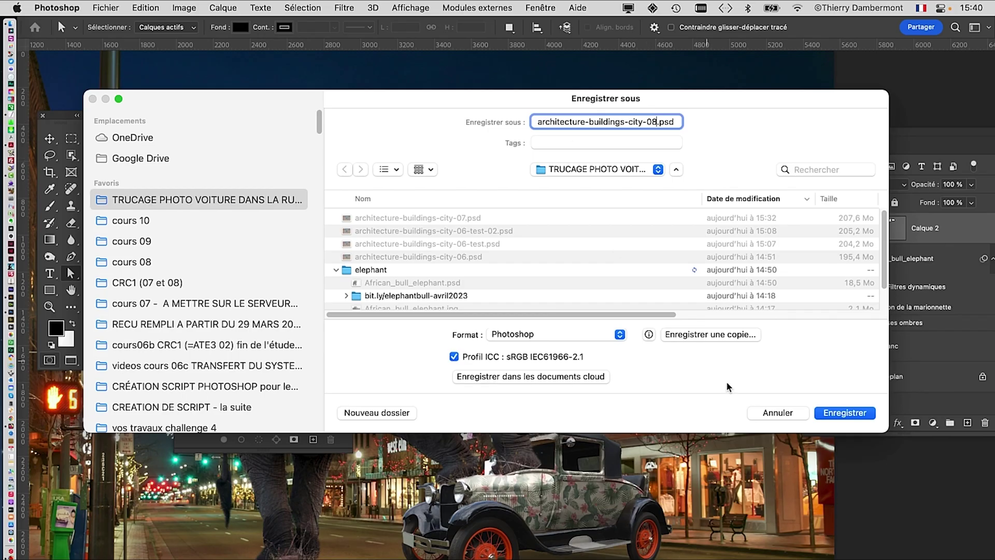
pyautogui.click(845, 413)
pyautogui.click(589, 178)
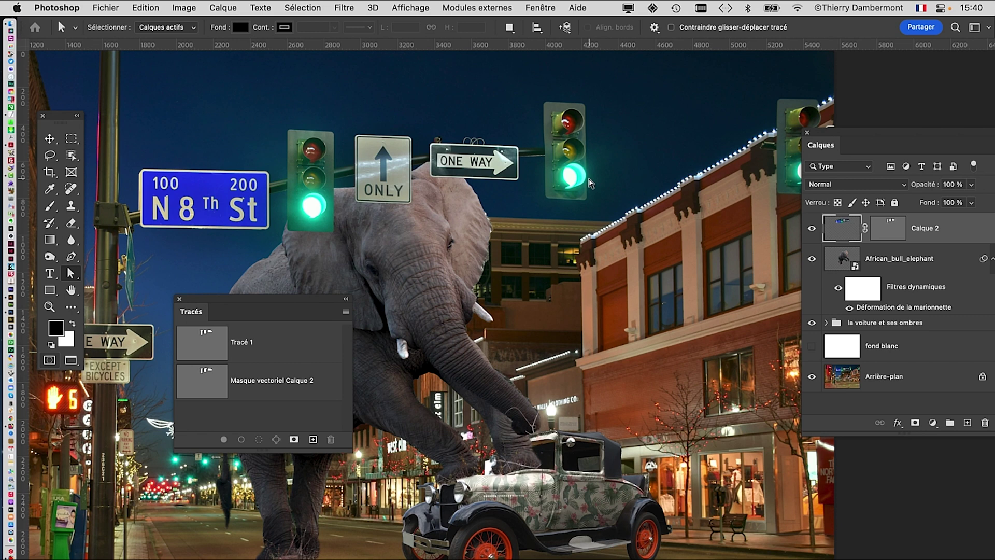
# Close the Paths panel to uncover the elephant and street scene.
pyautogui.moveTo(414, 306); pyautogui.dragTo(420, 247)
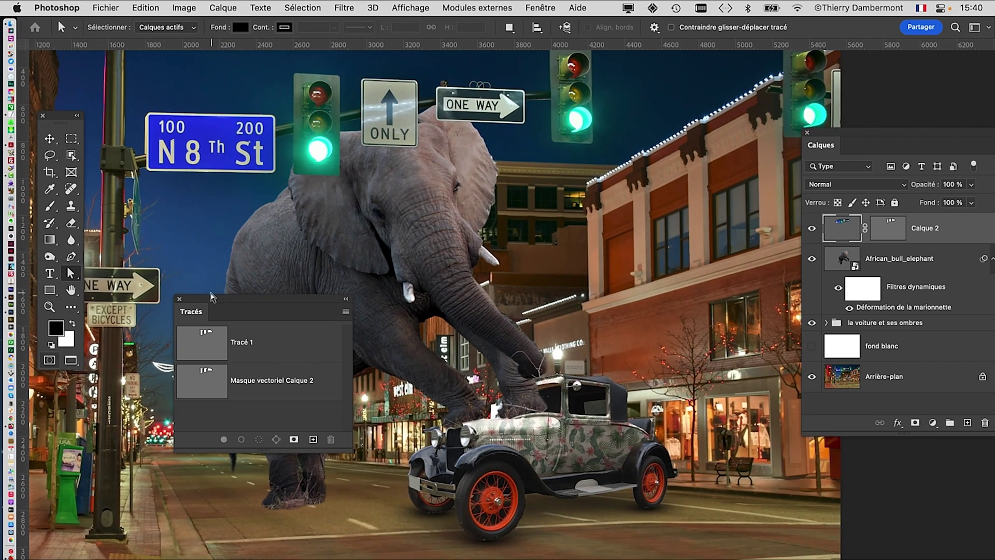
pyautogui.click(180, 299)
pyautogui.scroll(-1, 502, 390)
pyautogui.scroll(-4, 501, 389)
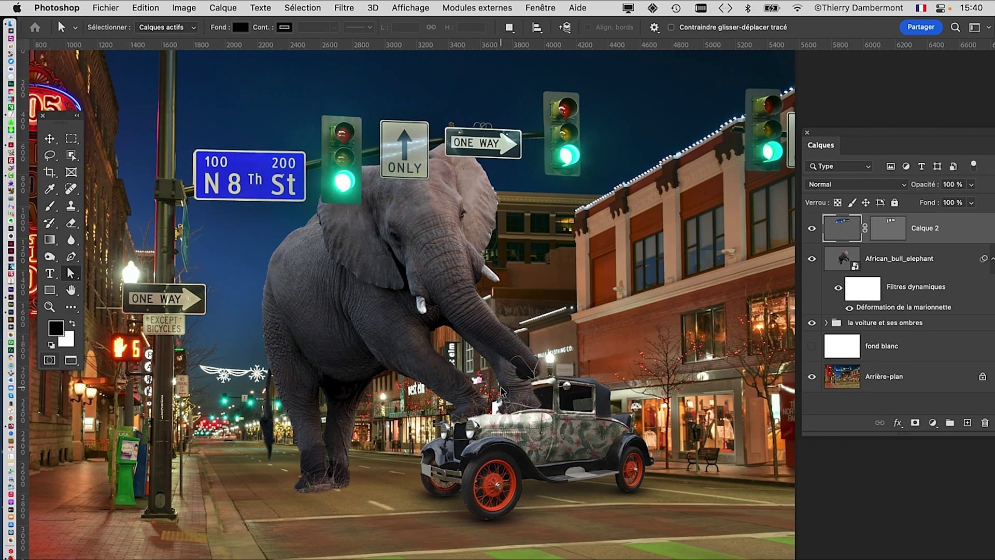
# Examine how the elephant, car and overhead signs fit together, both close up and across the whole composite.
pyautogui.scroll(4, 403, 345)
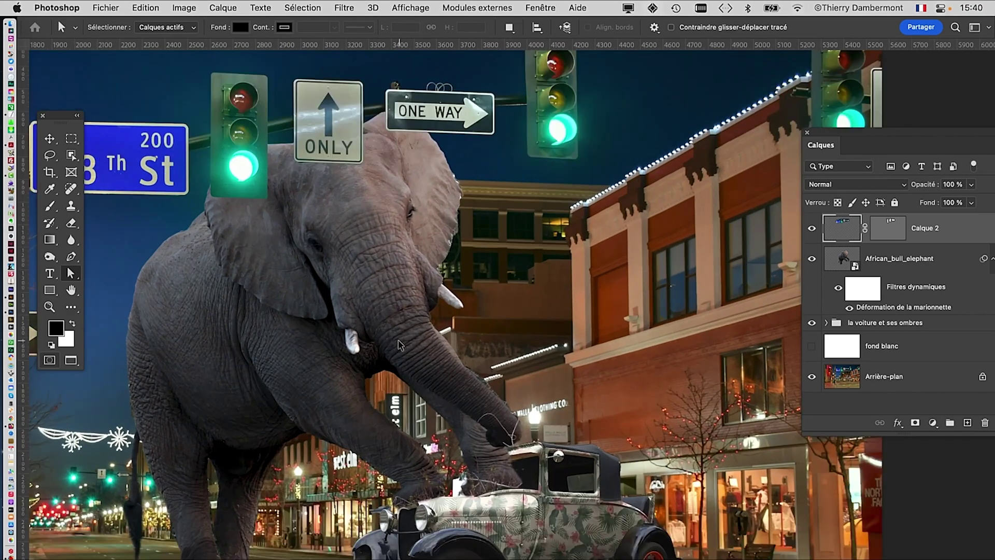
pyautogui.scroll(1, 561, 343)
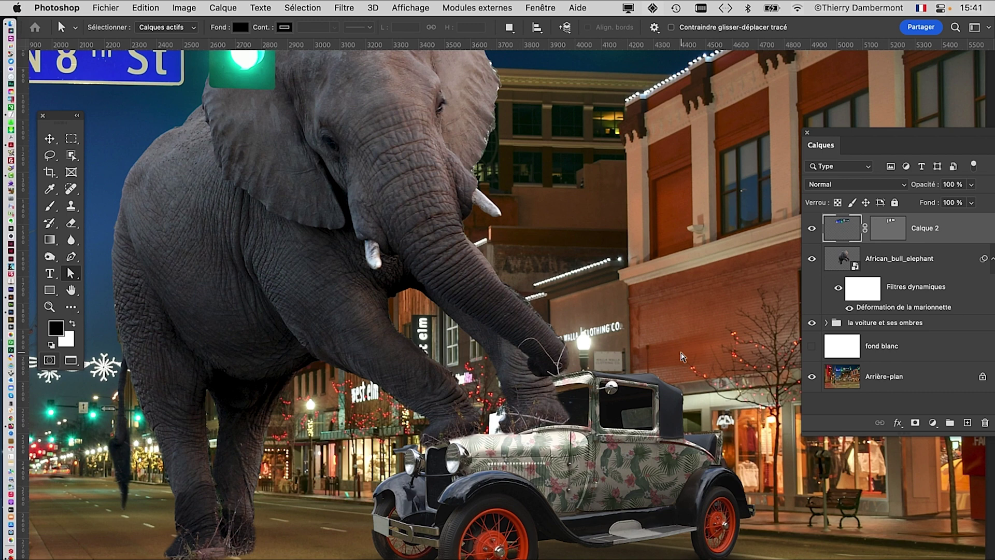
pyautogui.moveTo(528, 238); pyautogui.dragTo(551, 312)
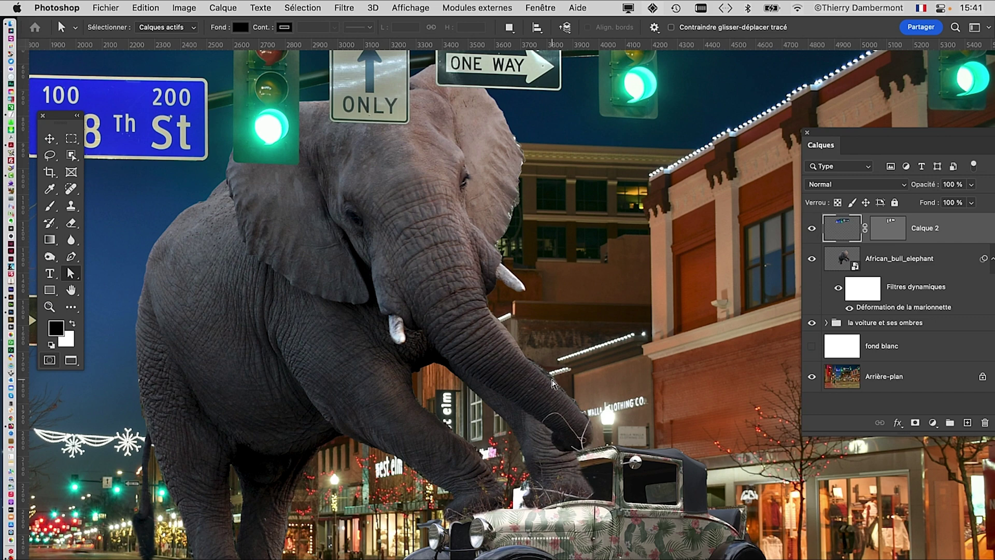
pyautogui.scroll(-1, 563, 284)
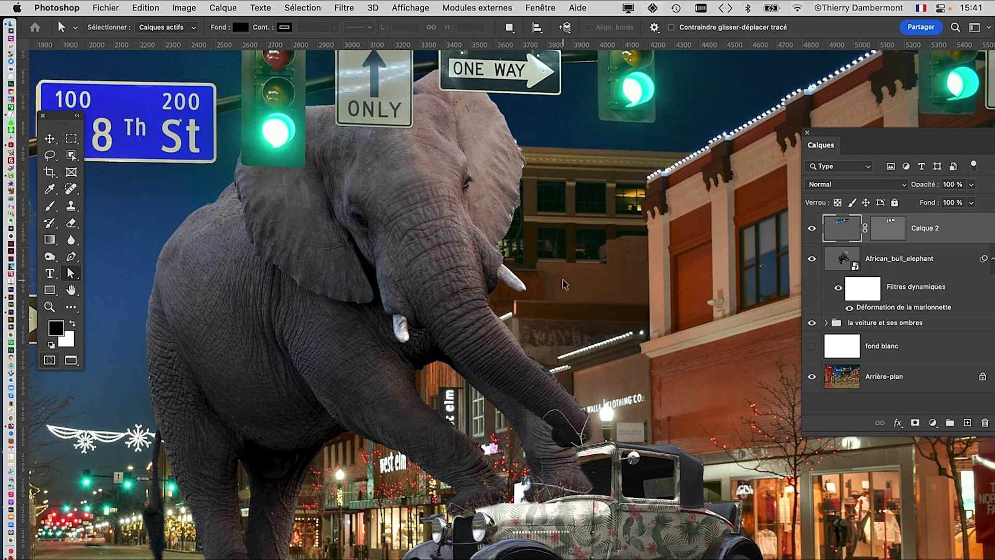
pyautogui.scroll(-1, 563, 282)
pyautogui.scroll(-1, 542, 313)
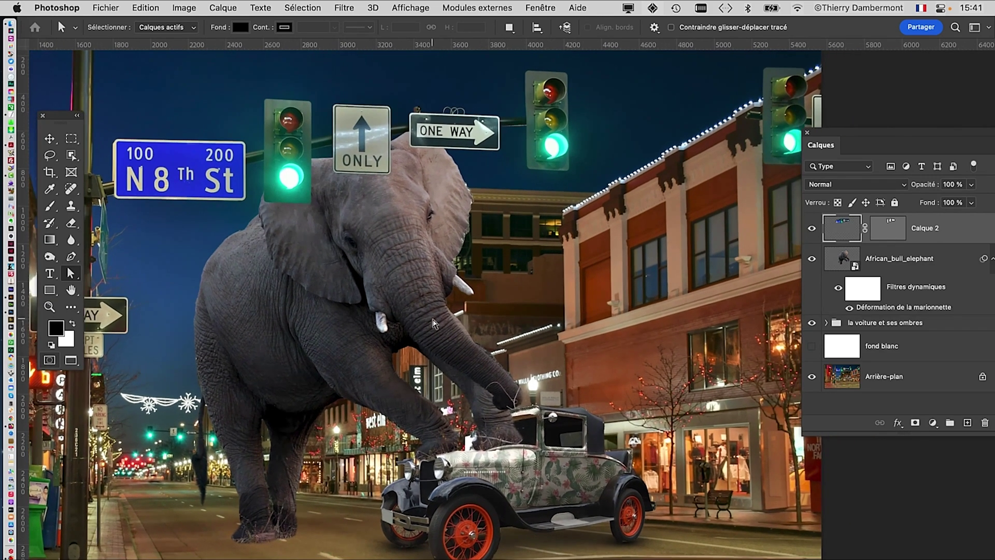
pyautogui.scroll(1, 449, 342)
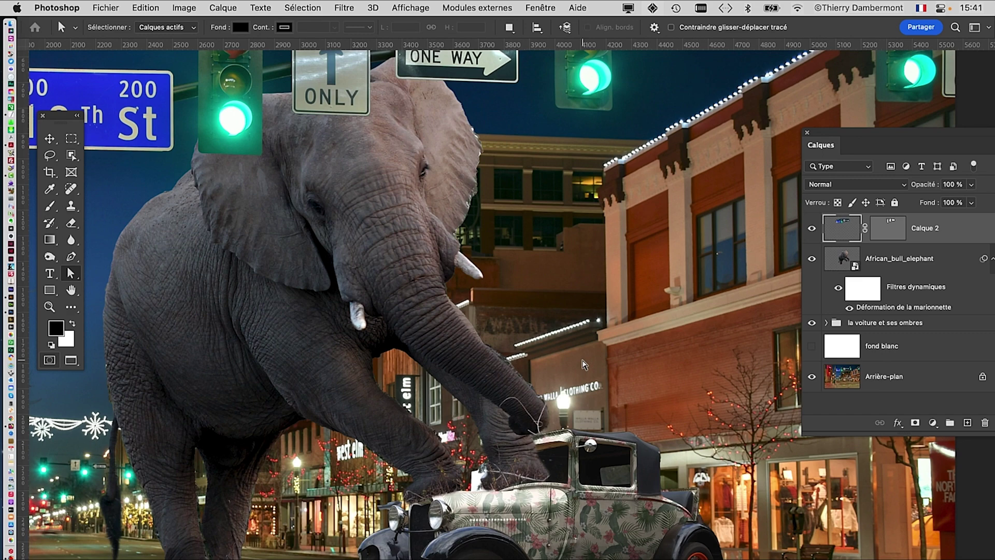
pyautogui.scroll(-2, 539, 384)
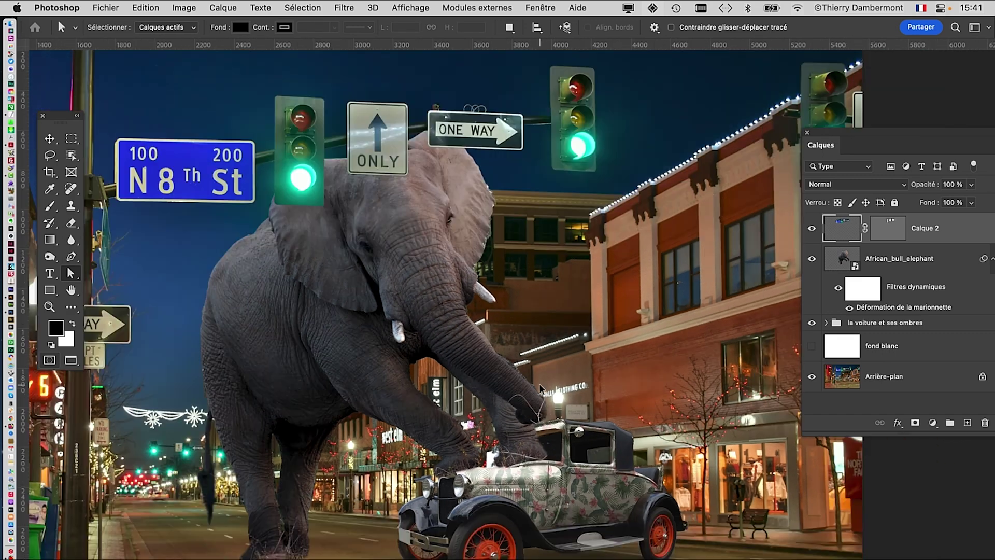
pyautogui.scroll(-1, 539, 384)
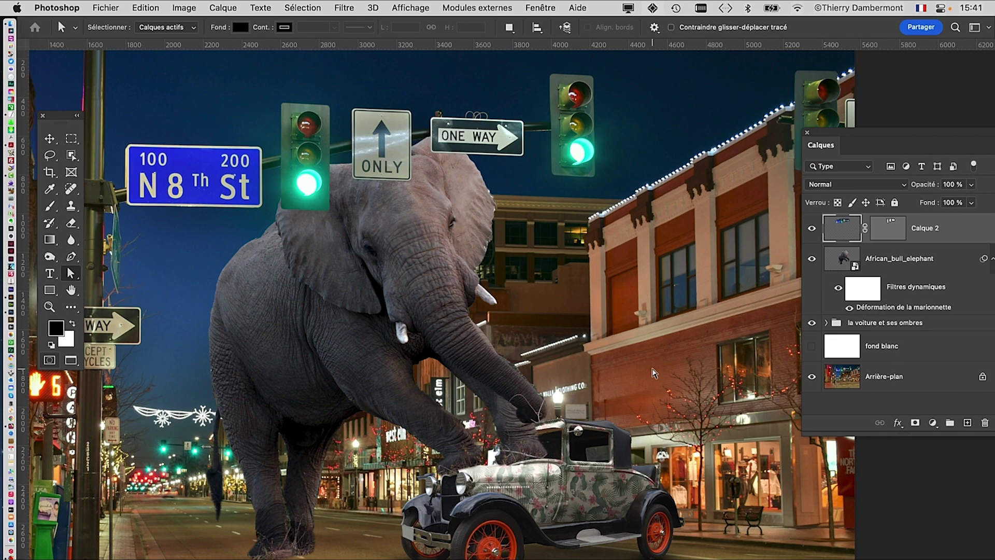
pyautogui.scroll(-2, 611, 337)
pyautogui.moveTo(473, 348); pyautogui.dragTo(526, 306)
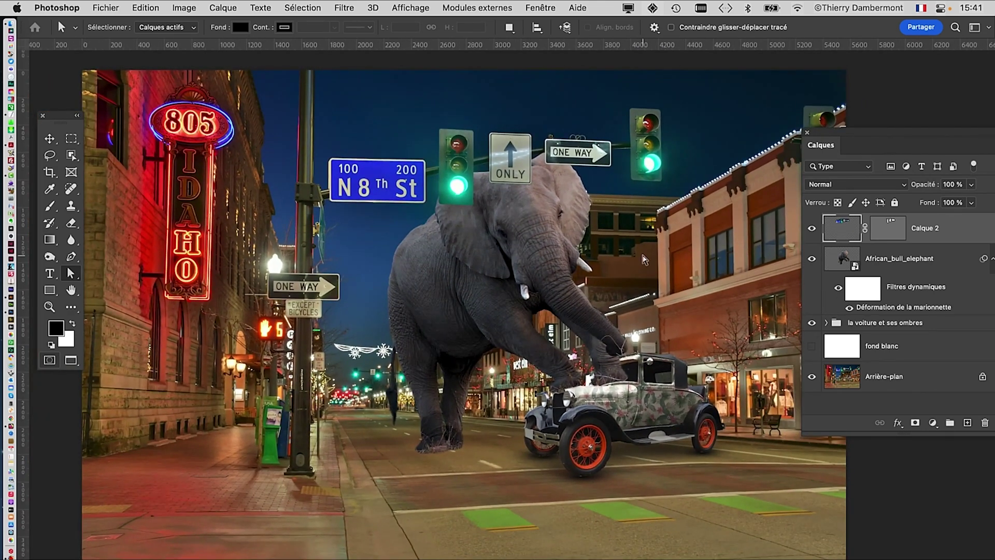